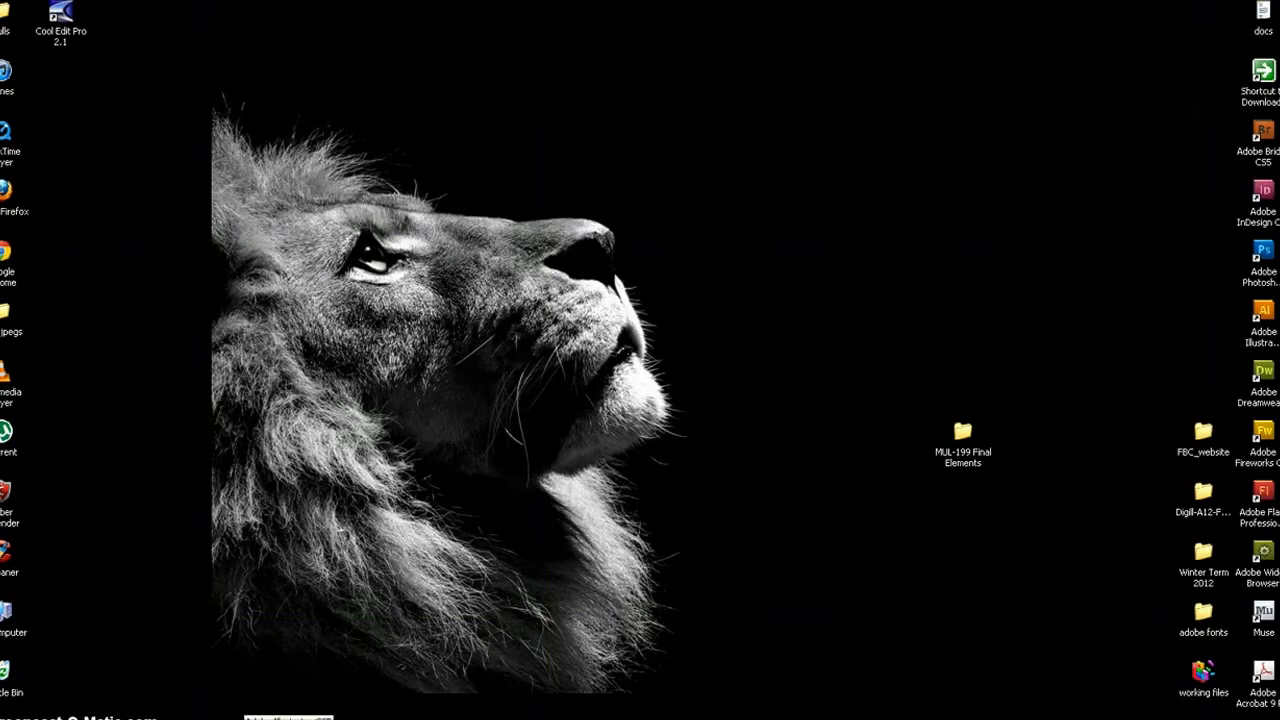
Switch to Adobe Illustrator and start a new document named SOLO.
left_click(270, 719)
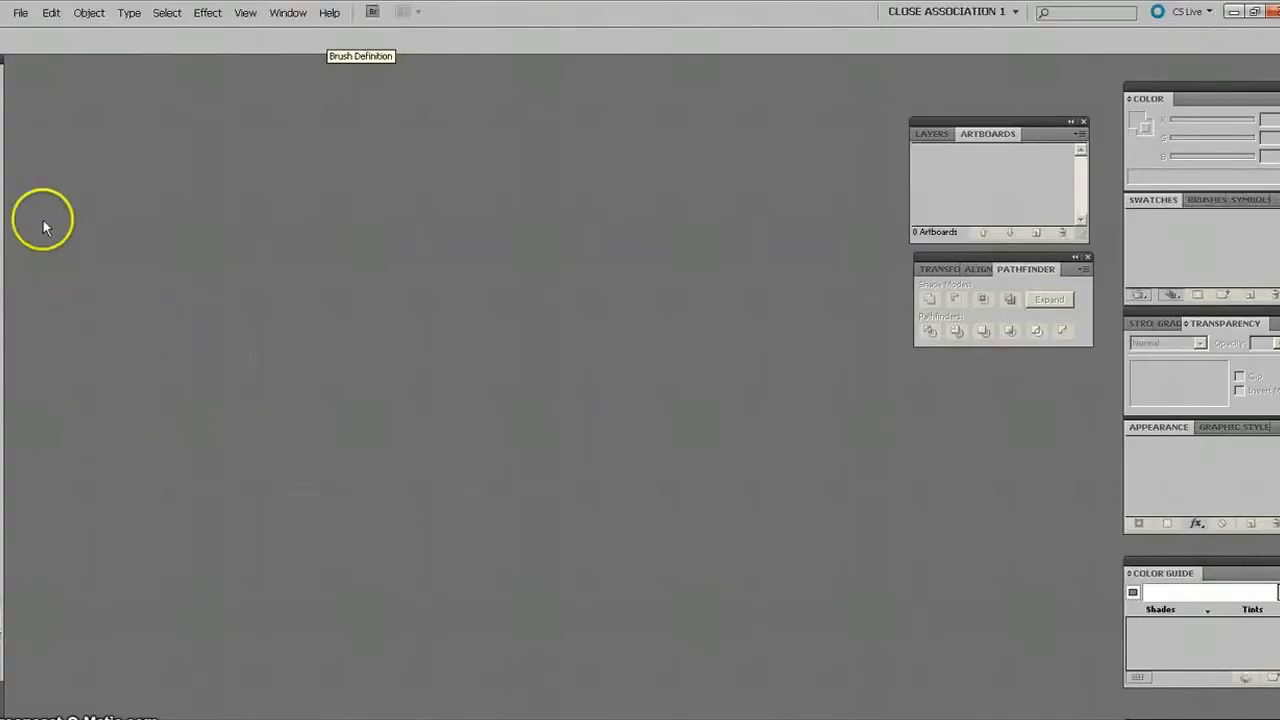
left_click(20, 14)
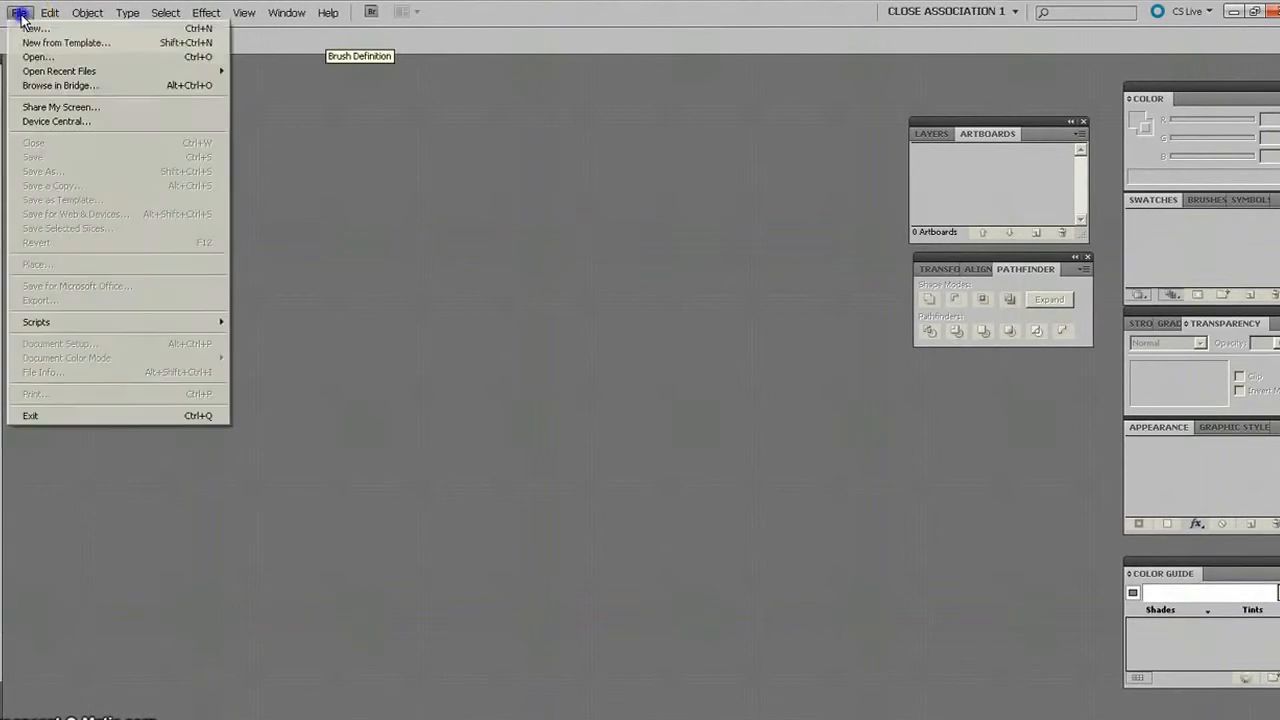
left_click(30, 29)
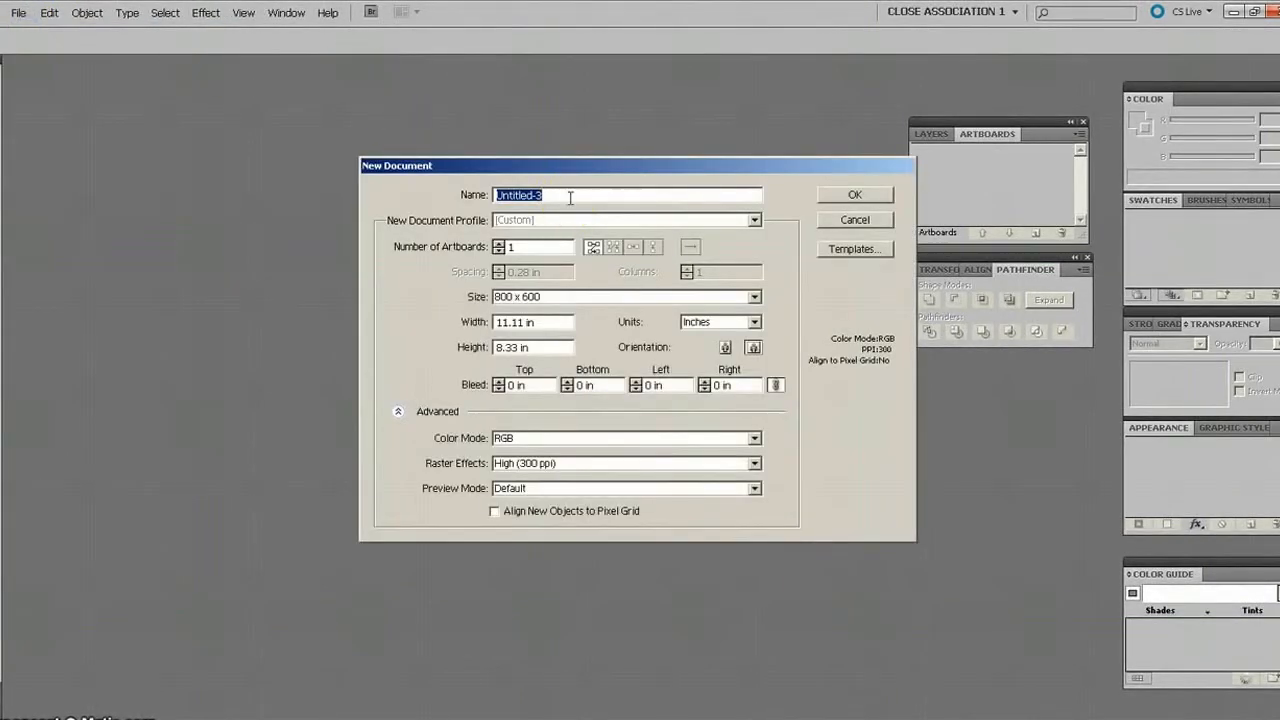
type("SOLO")
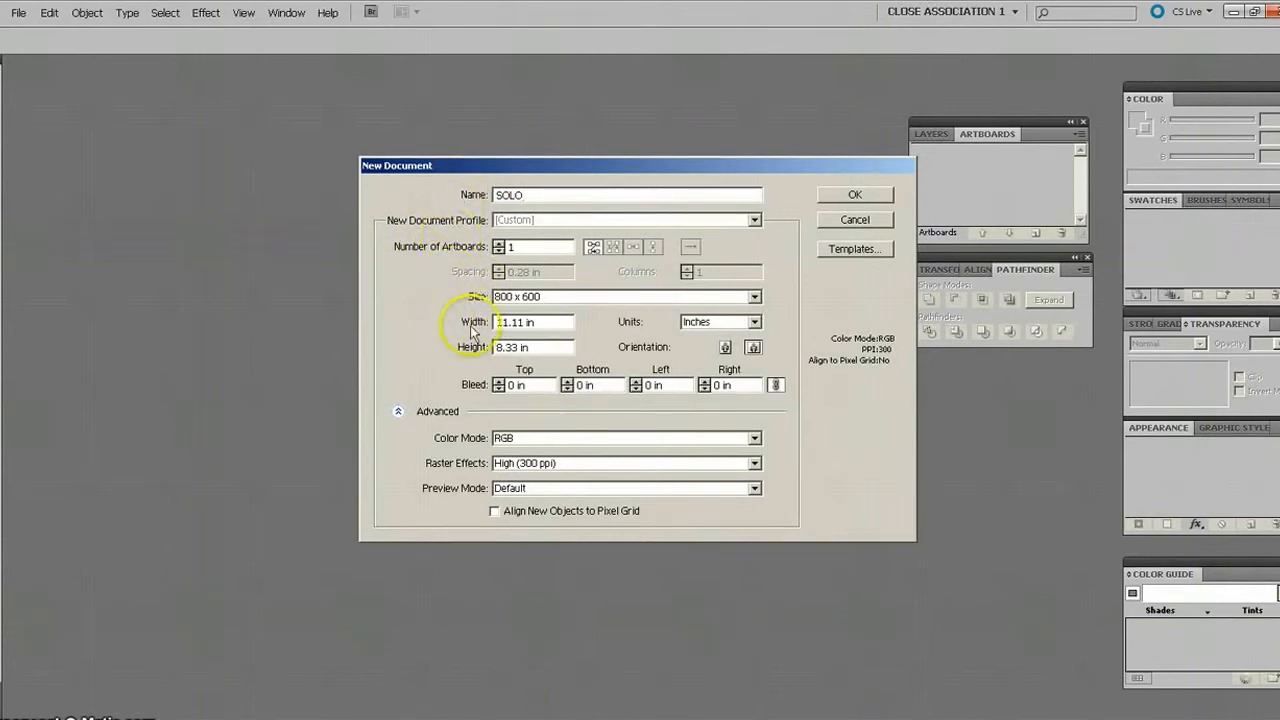
left_click(398, 414)
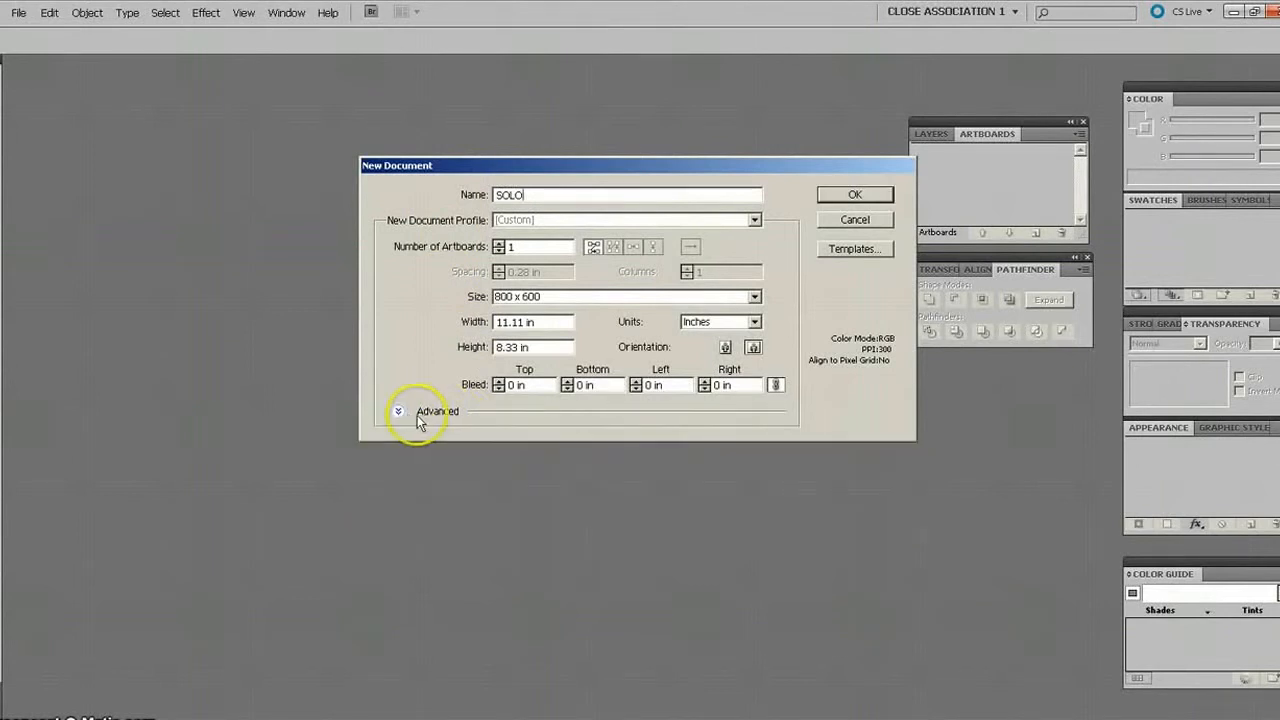
left_click(397, 413)
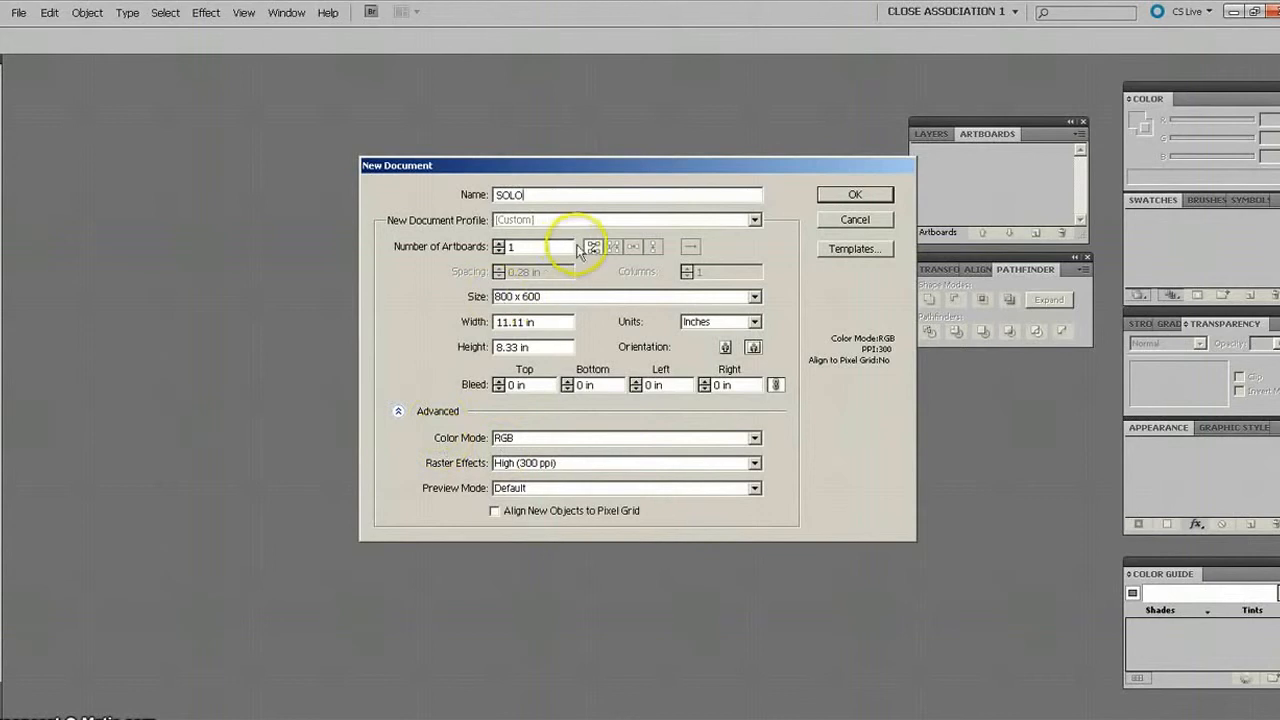
Set the new document's profile to Basic RGB and its units to inches.
left_click(755, 221)
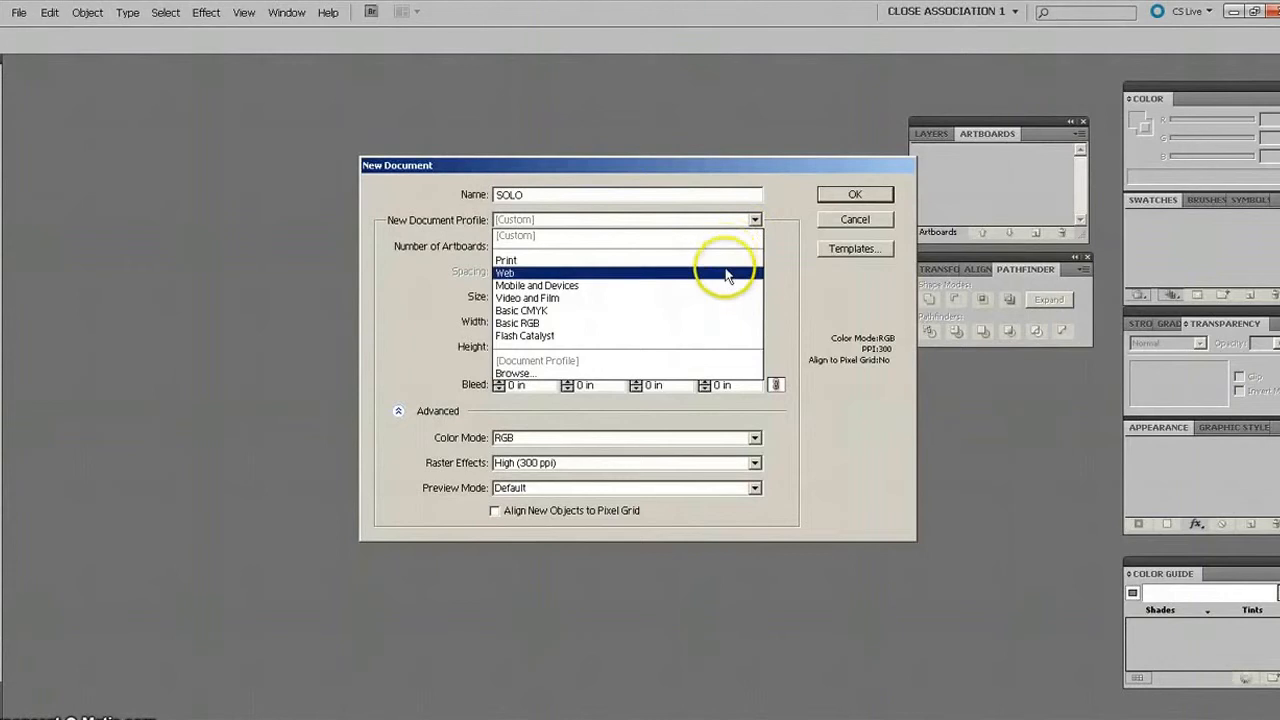
left_click(656, 329)
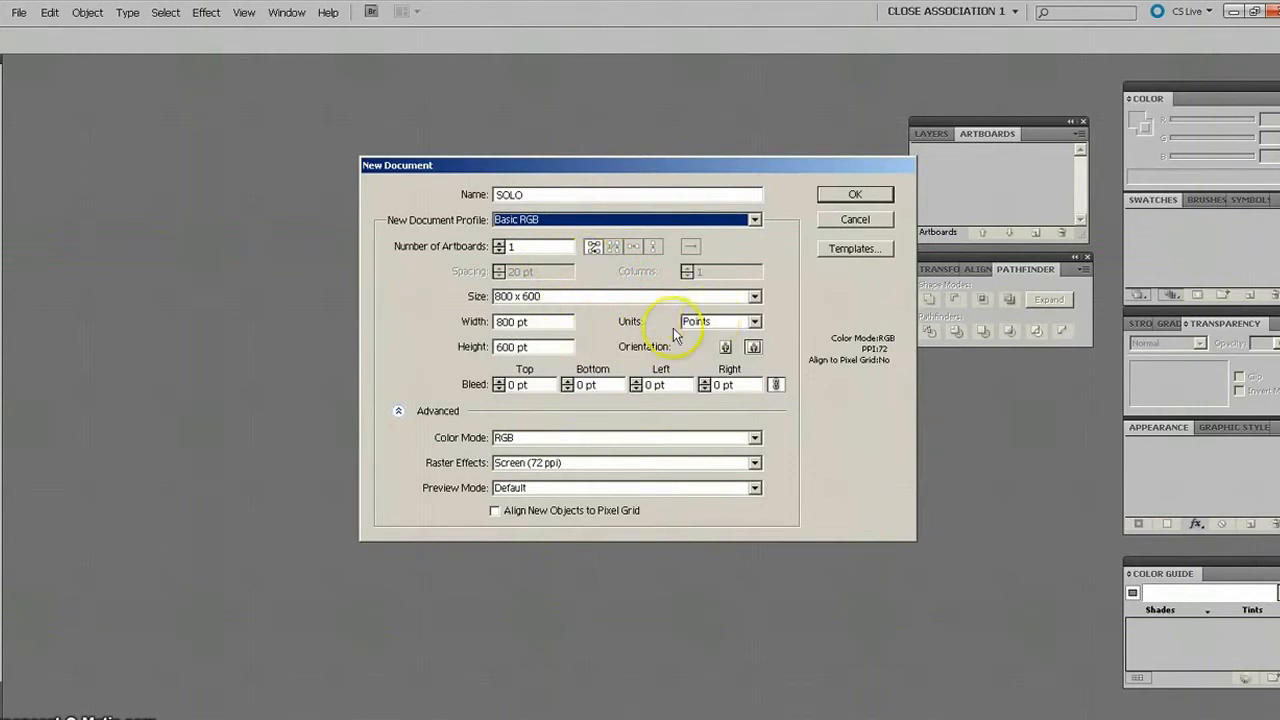
left_click(756, 321)
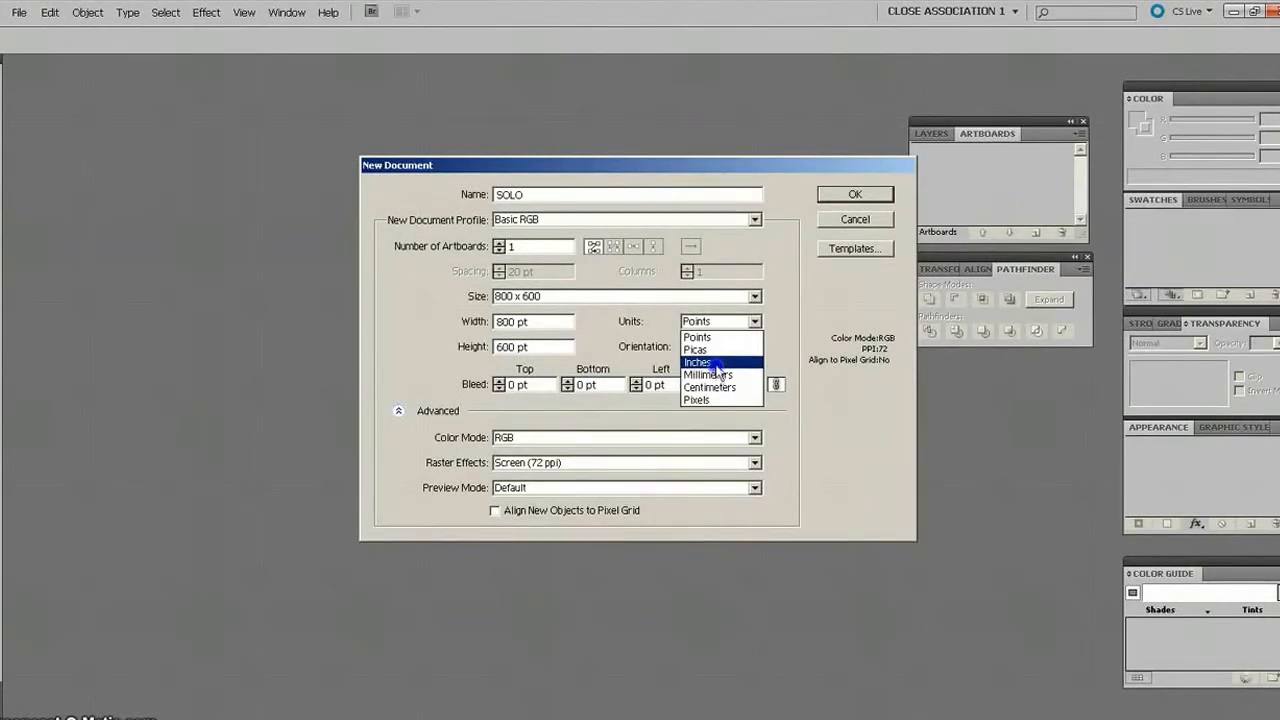
left_click(716, 362)
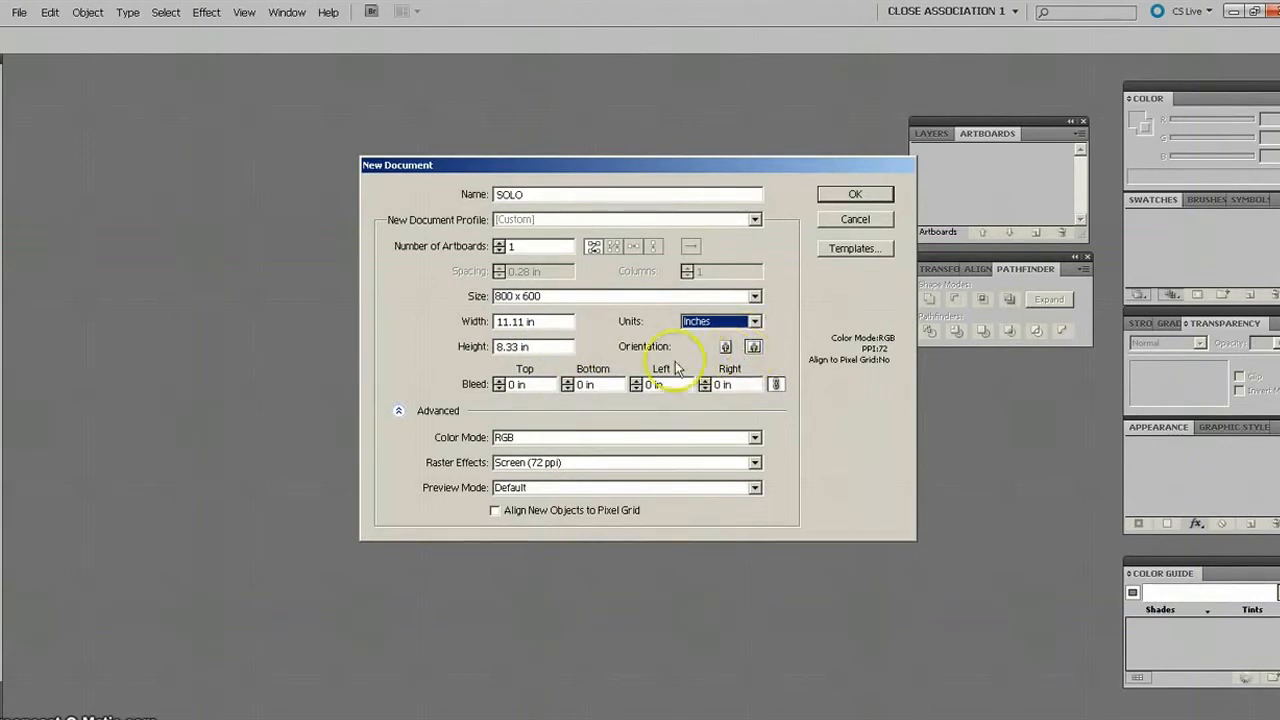
Set the number of artboards to 2 and raster effects to High (300 ppi), and create the document.
left_click(499, 244)
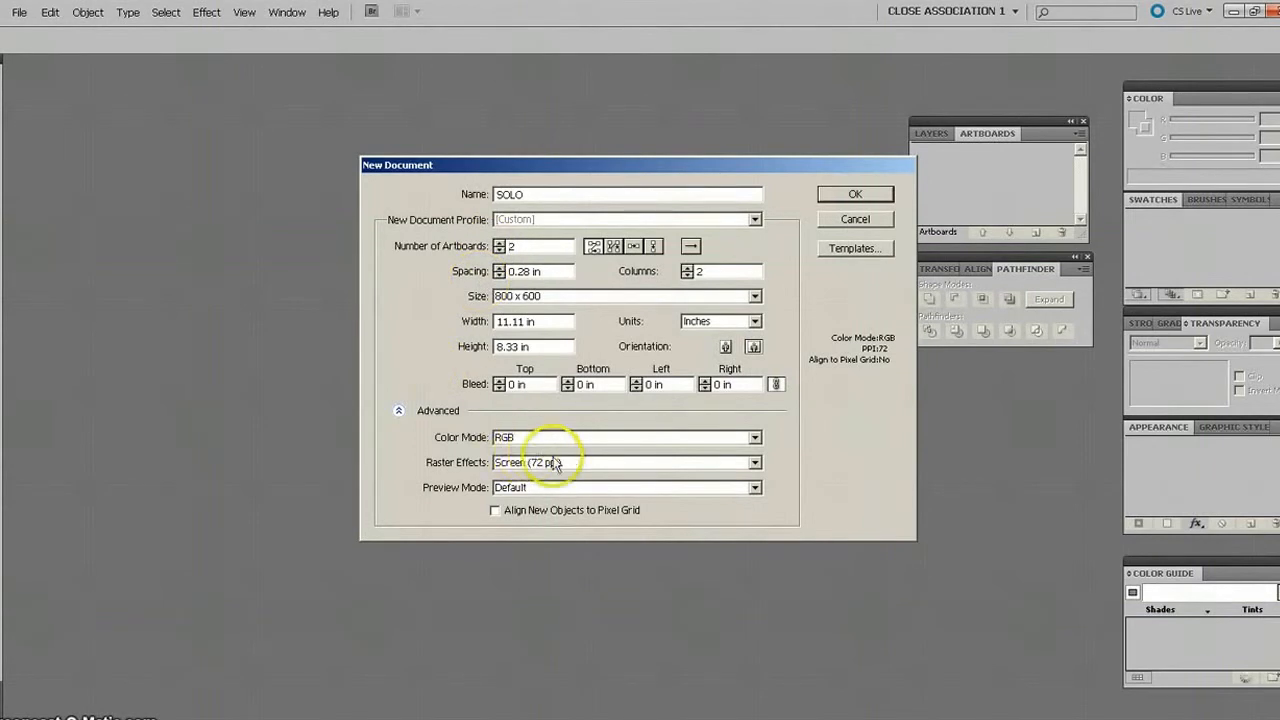
left_click(755, 463)
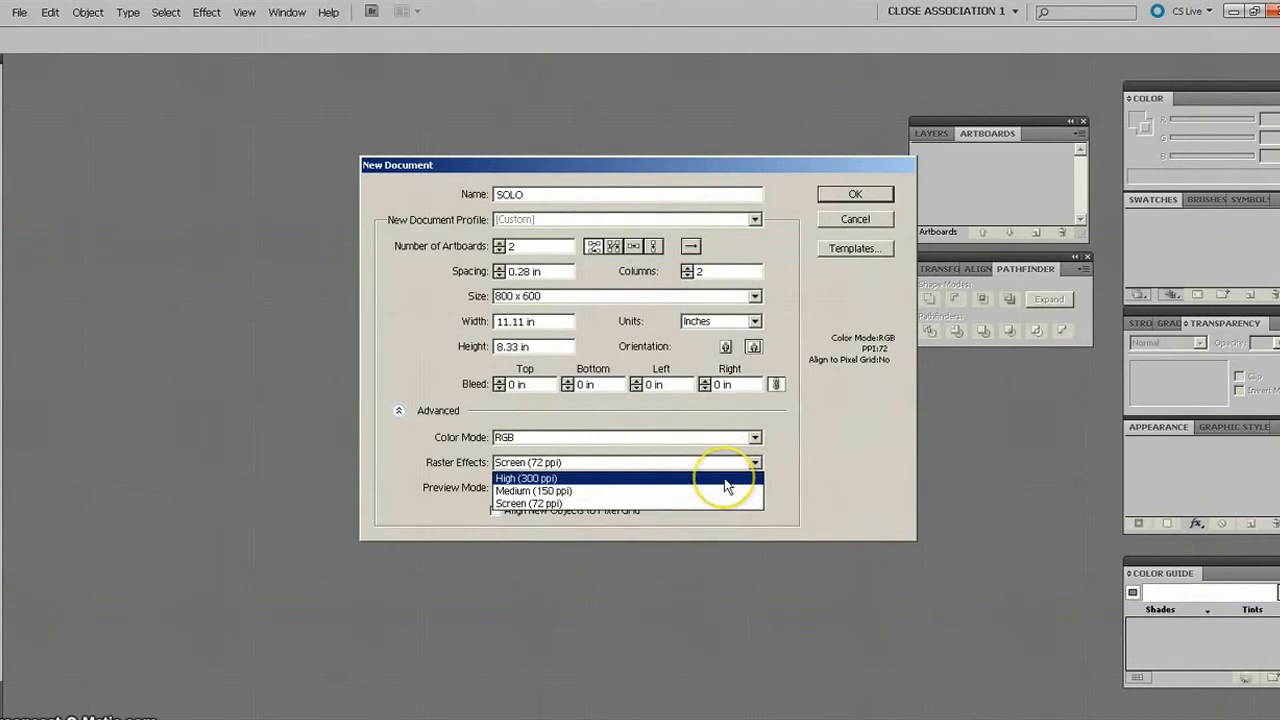
left_click(522, 479)
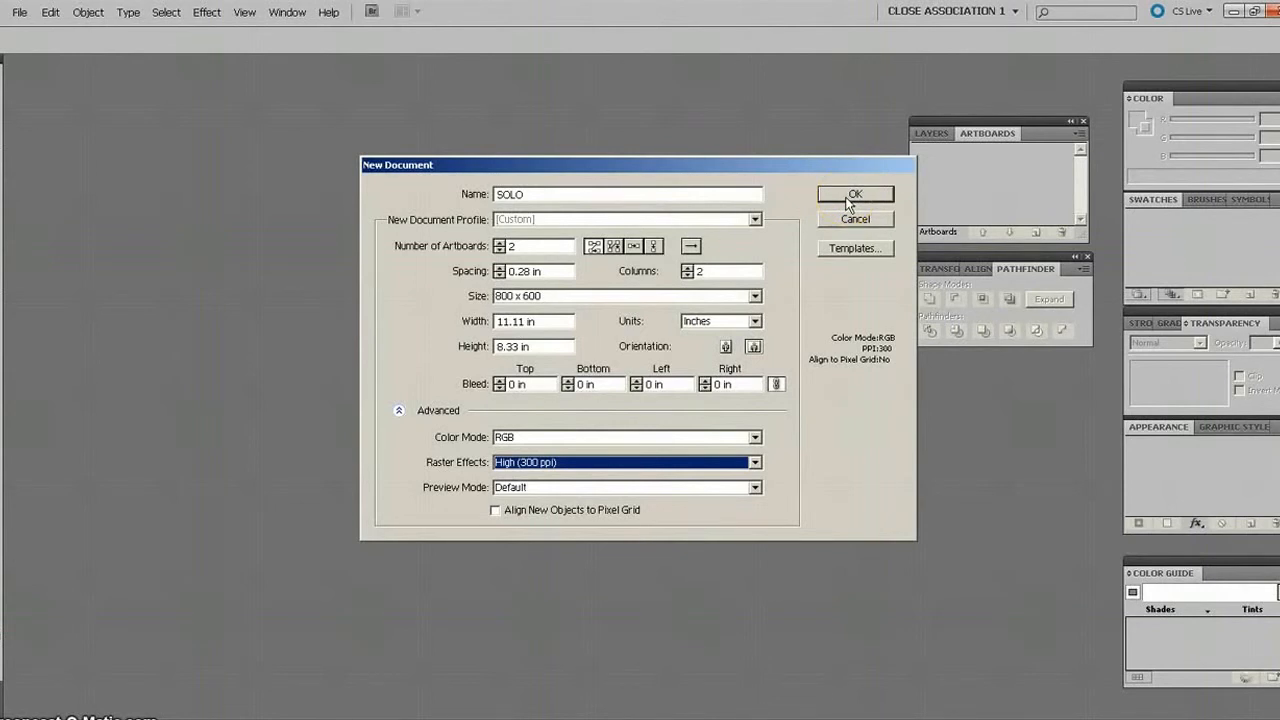
left_click(852, 196)
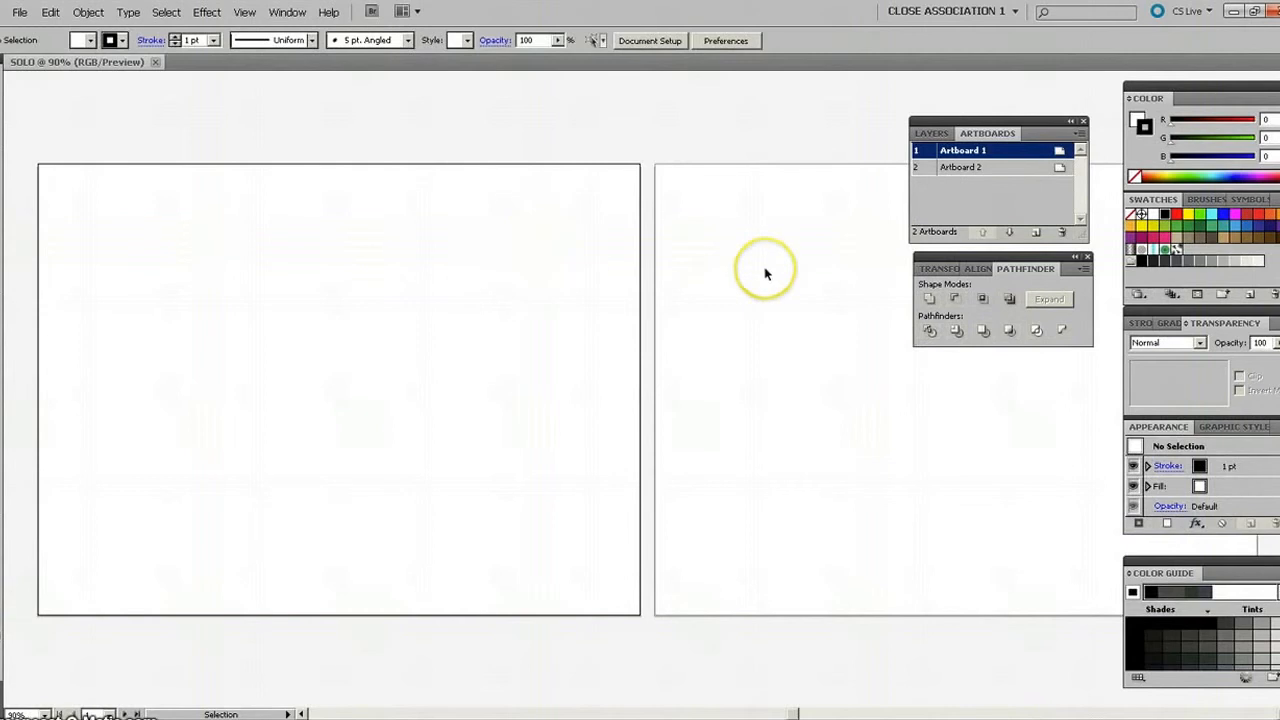
Show the rulers in the SOLO document and make Artboard 1 the active artboard.
key("ctrl+minus")
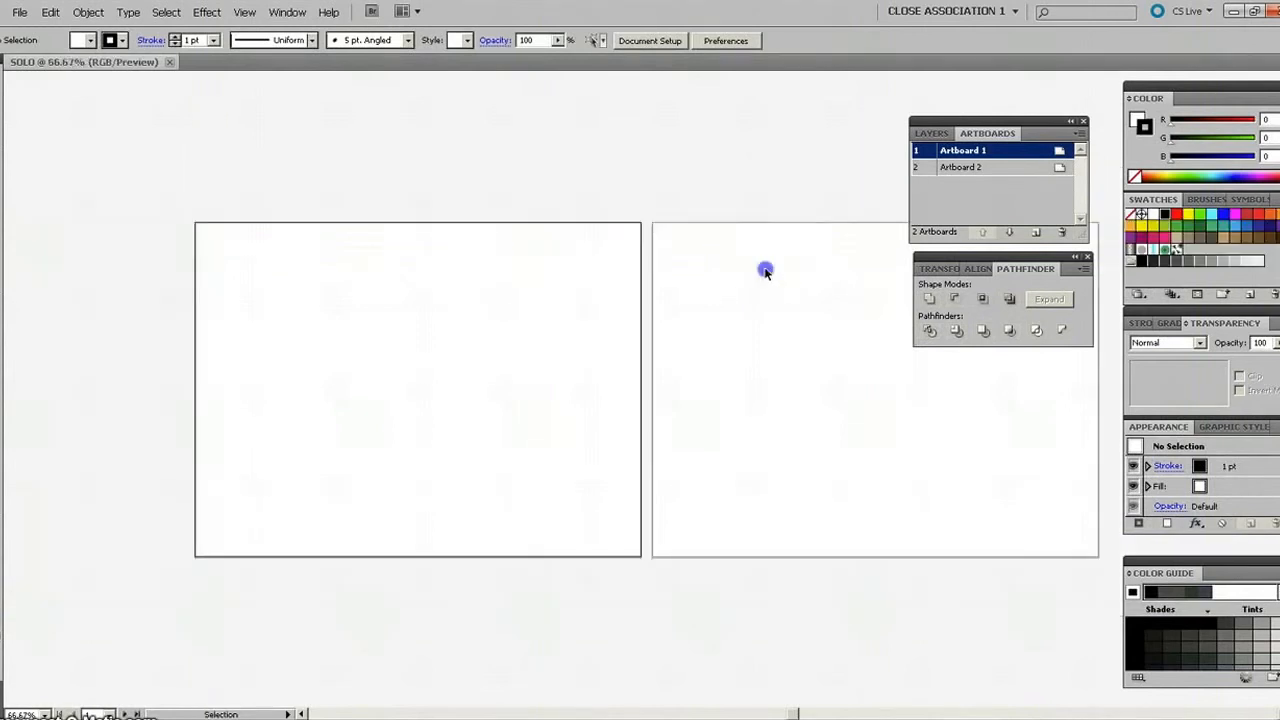
left_click(765, 269)
left_click(585, 275)
left_click(683, 263)
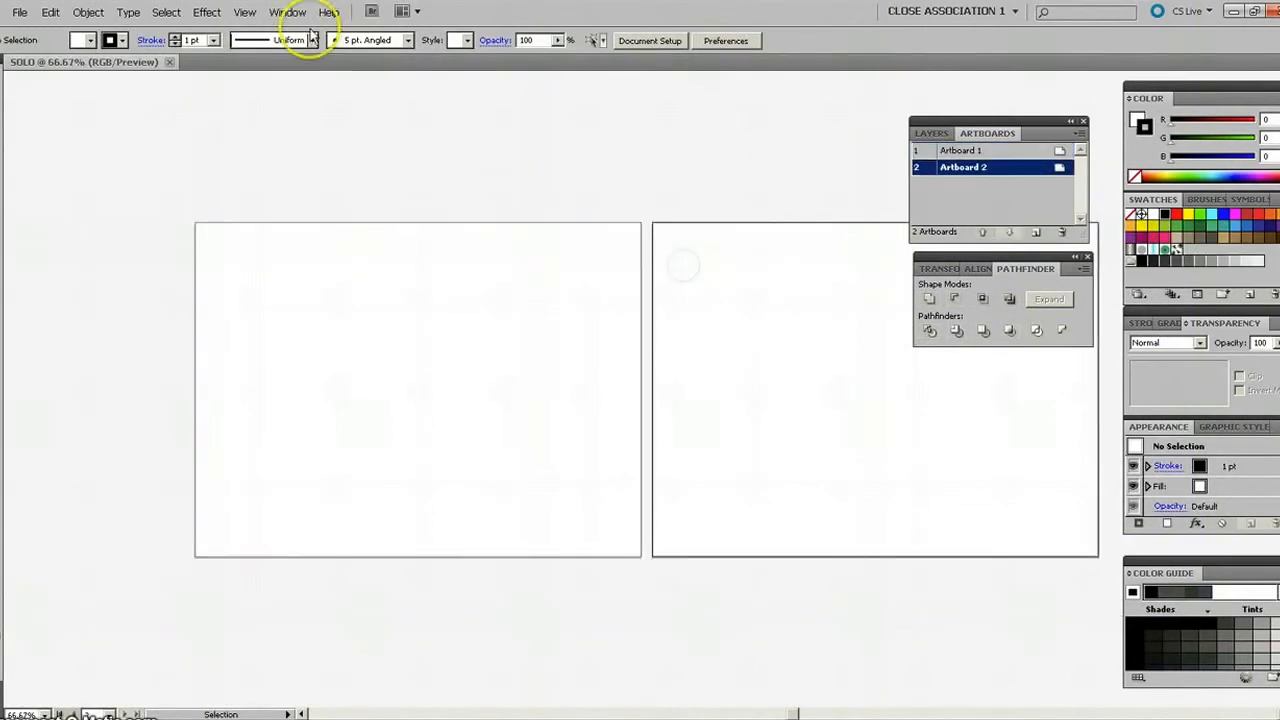
left_click(282, 13)
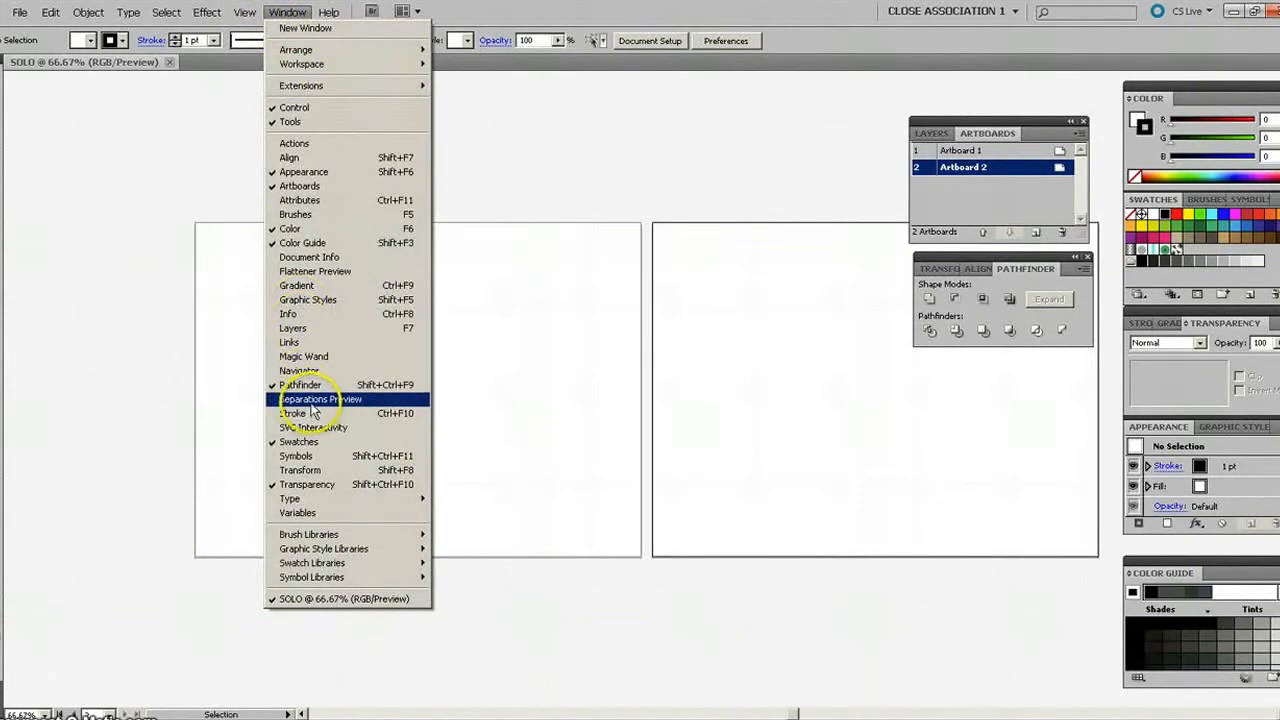
mouse_move(244, 12)
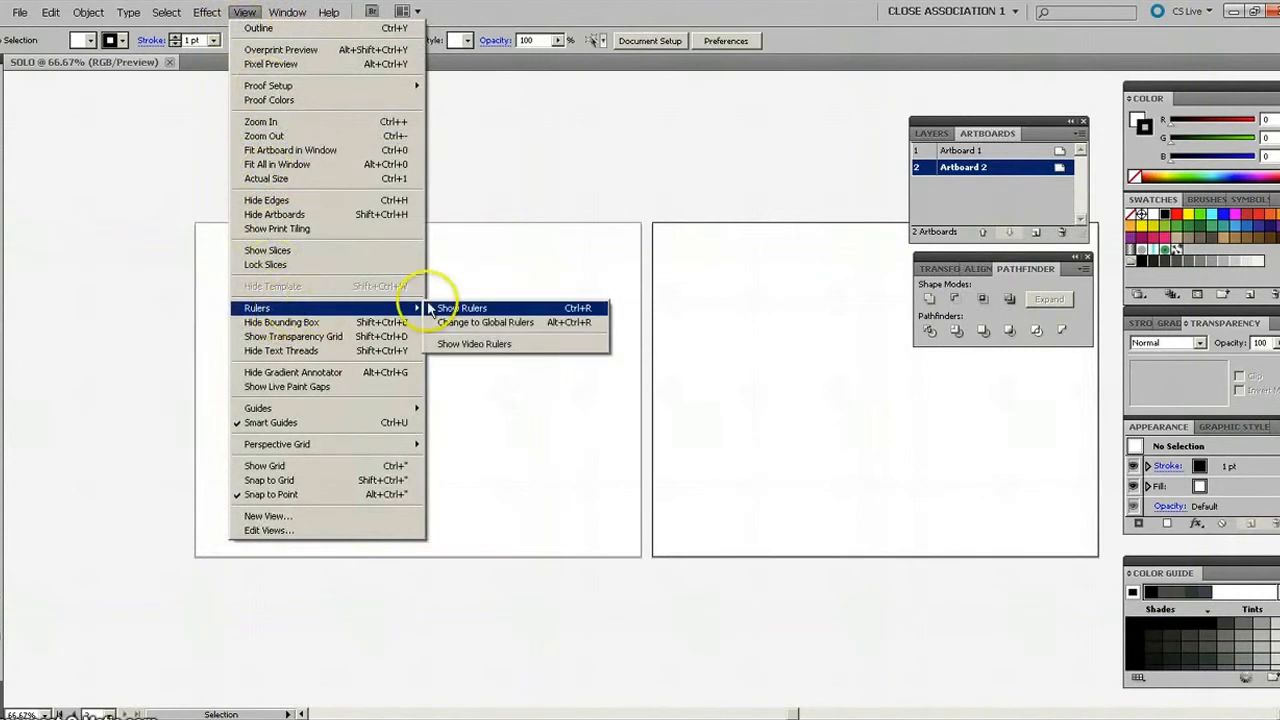
left_click(468, 308)
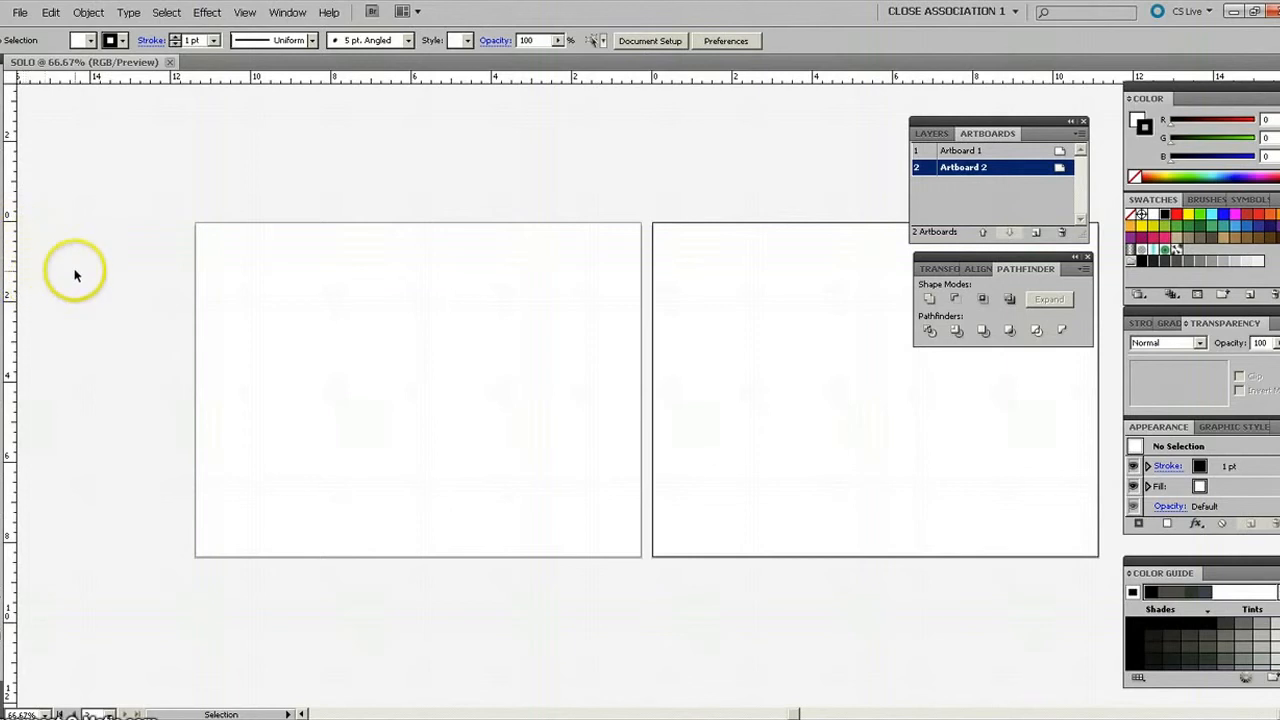
left_click(254, 298)
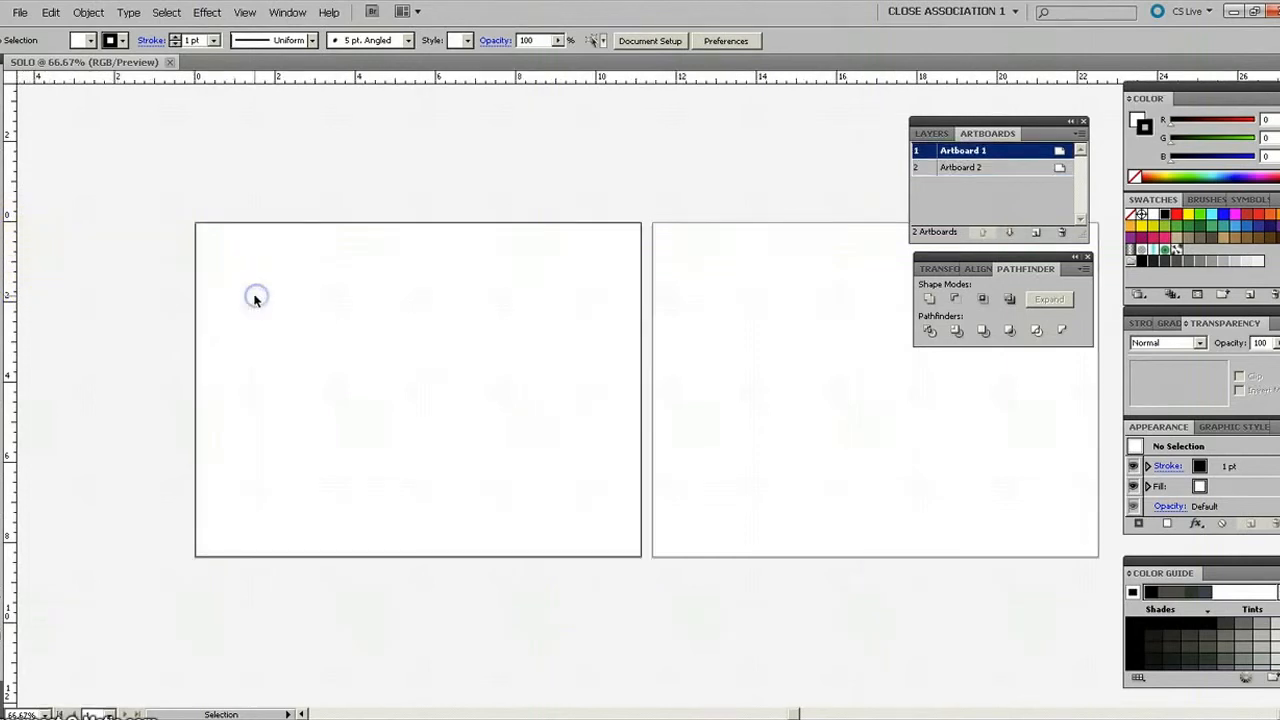
Open the file "flockofbirds [Converted]" from the vectors folder.
left_click(20, 13)
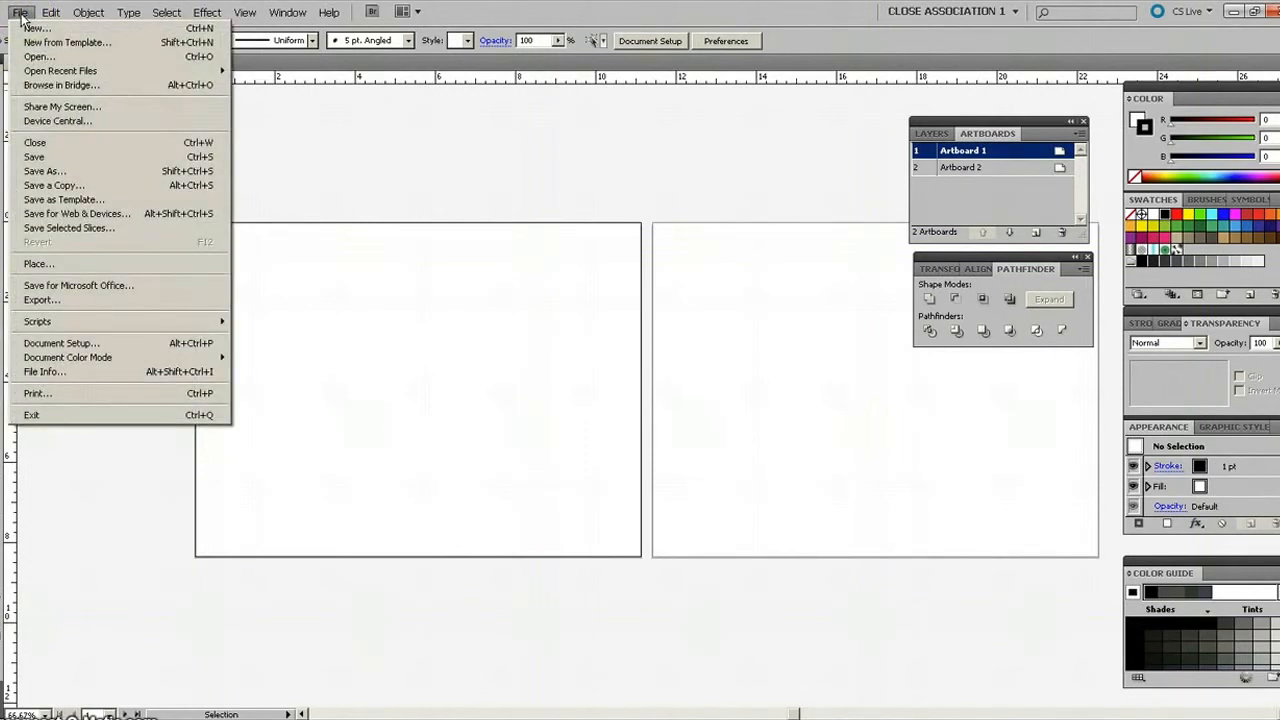
left_click(30, 58)
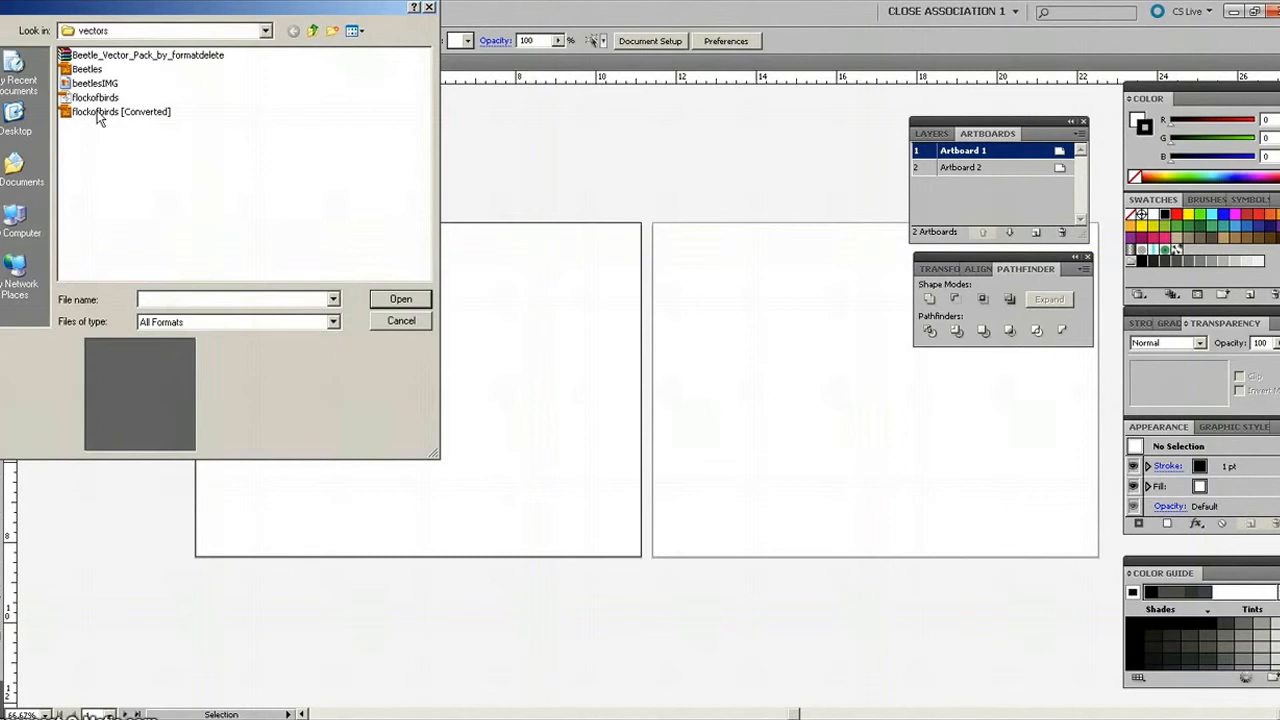
double_click(98, 113)
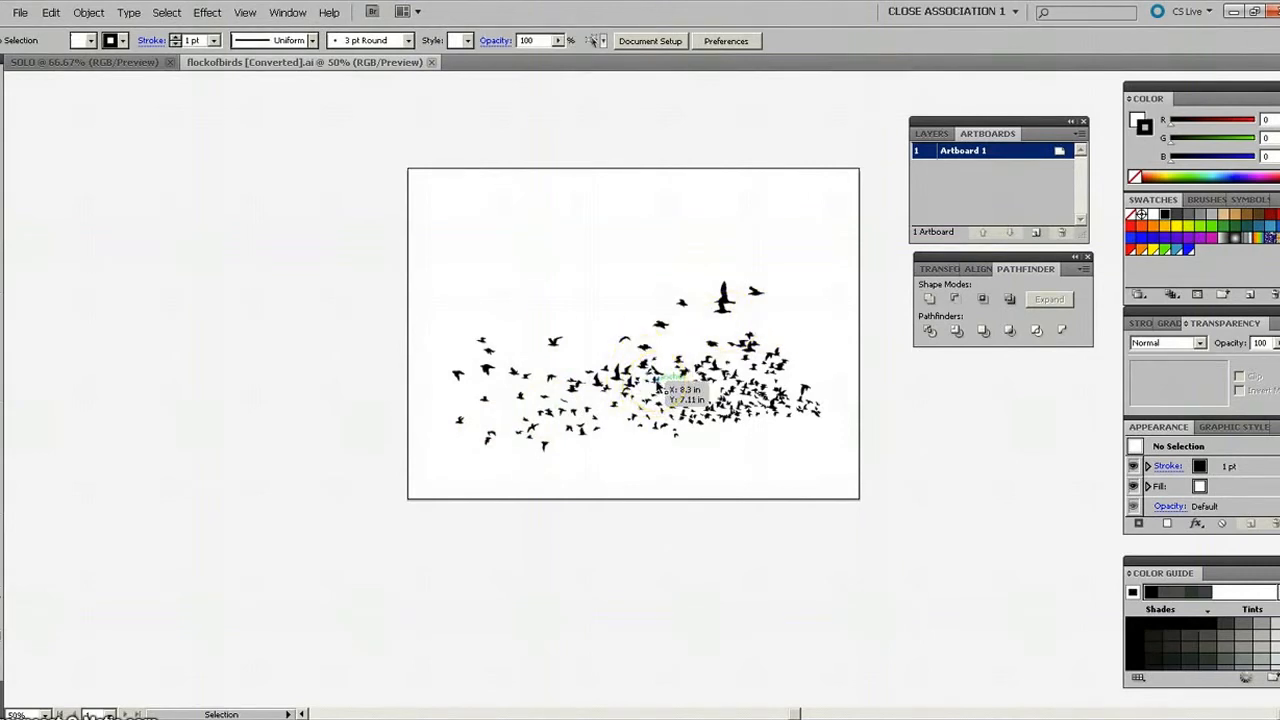
Ungroup the flock of birds artwork and clear the selection.
left_click(720, 375)
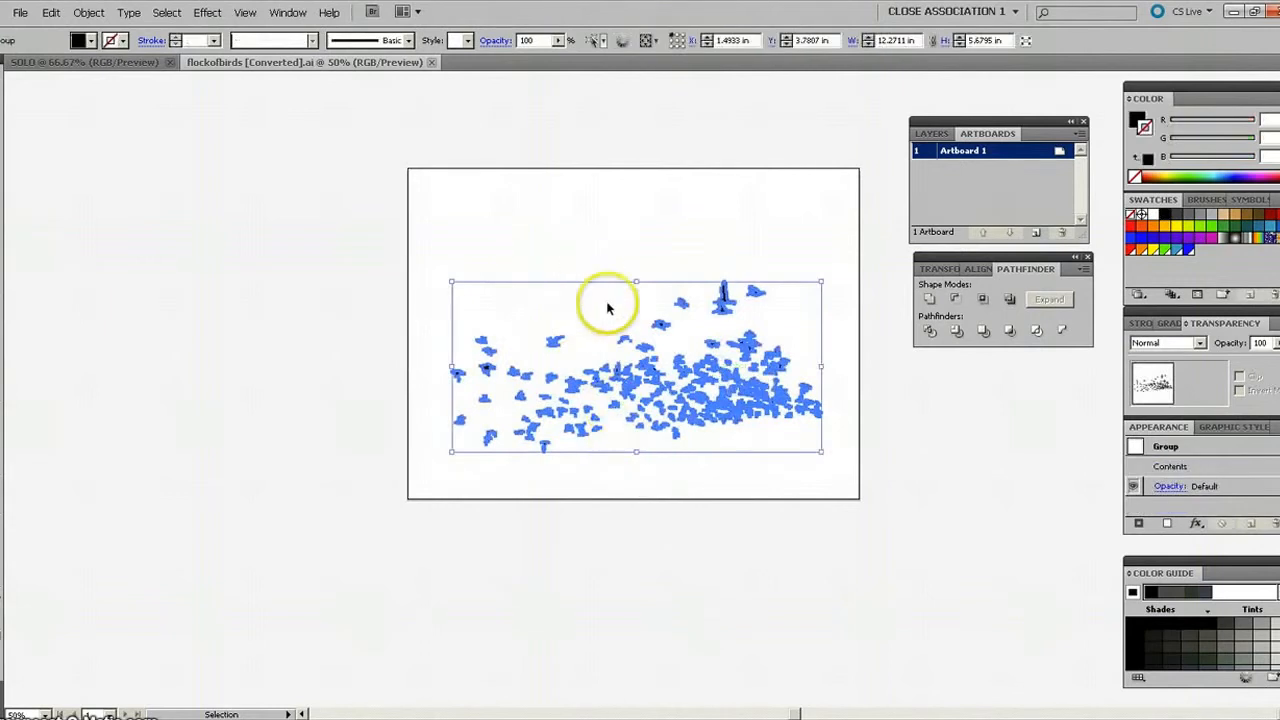
left_click(89, 13)
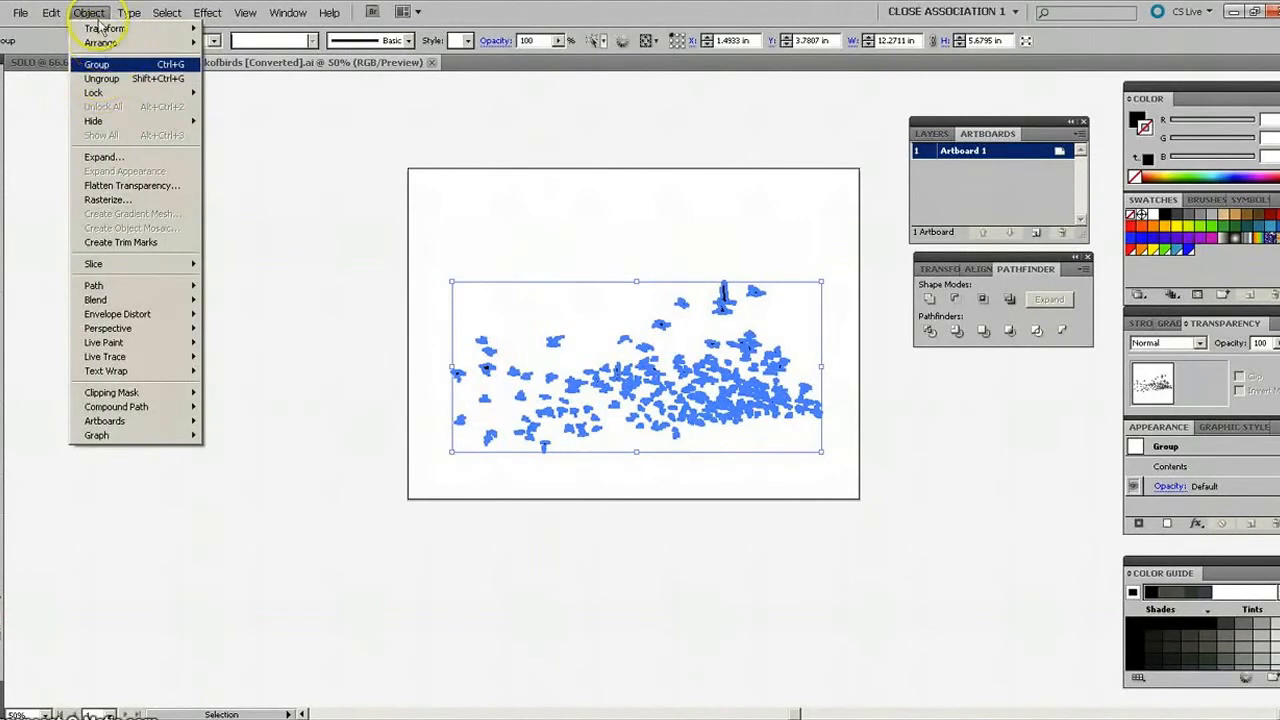
left_click(100, 78)
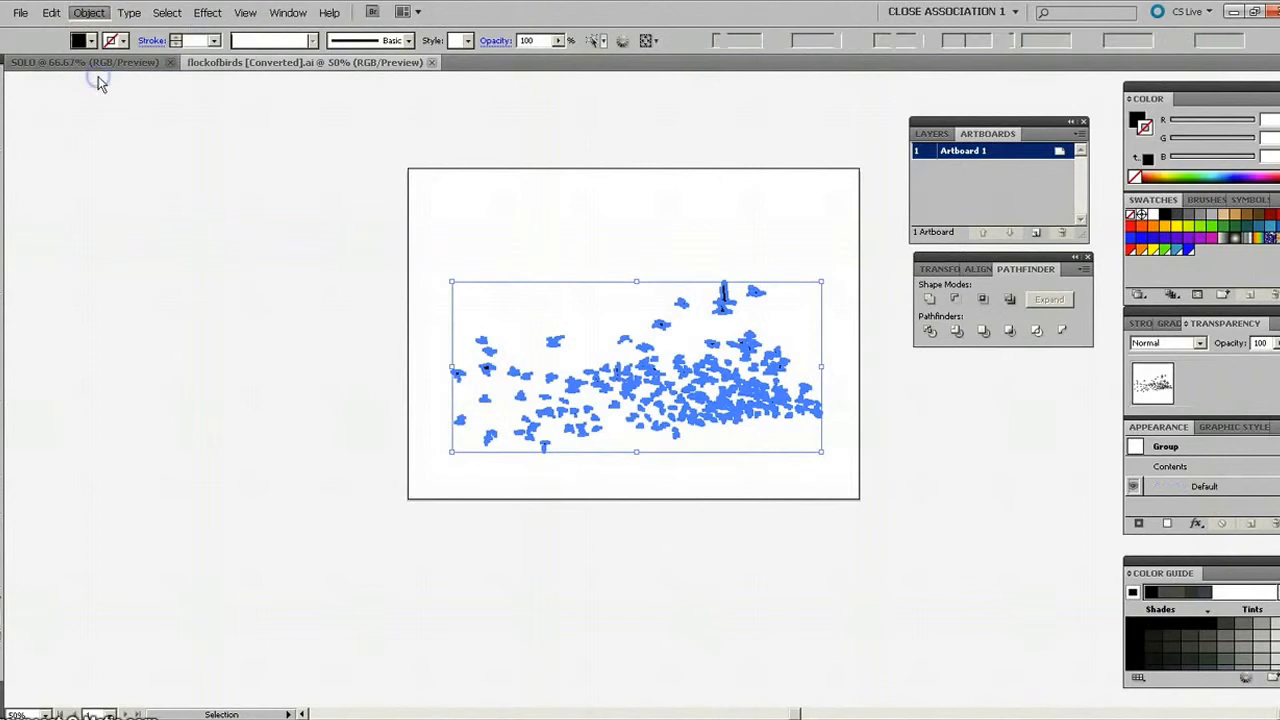
left_click(614, 253)
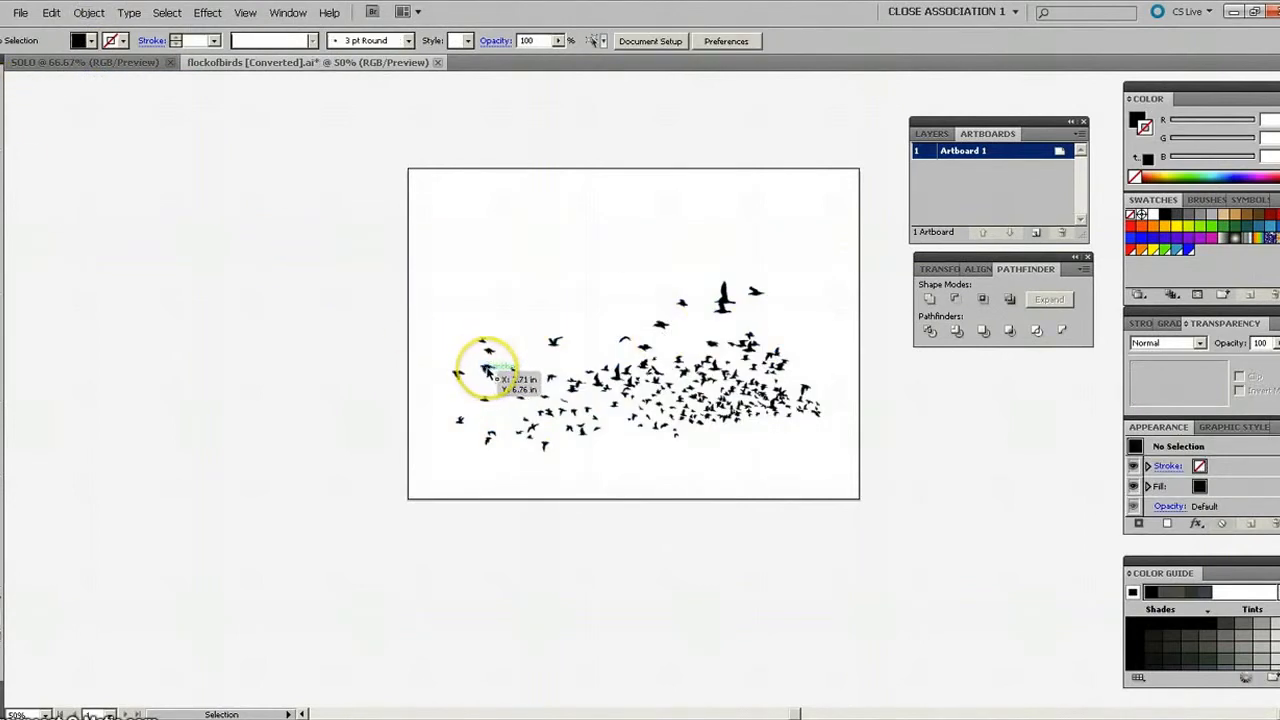
Reposition several individual birds above, below and within the flock to spread them out.
left_click_drag(463, 327, 456, 290)
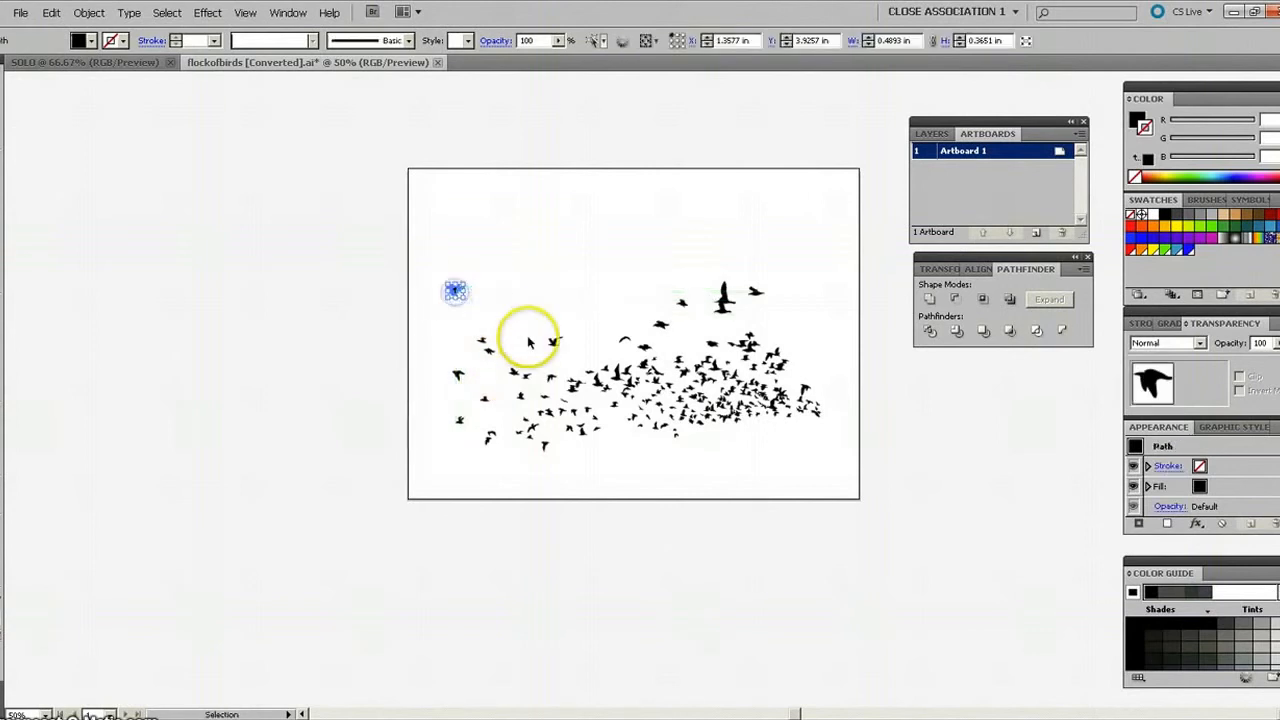
left_click_drag(551, 344, 541, 302)
left_click_drag(623, 334, 566, 336)
left_click_drag(645, 365, 631, 435)
left_click_drag(660, 392, 660, 454)
left_click_drag(688, 413, 689, 441)
left_click_drag(548, 405, 533, 347)
left_click_drag(656, 325, 650, 291)
left_click(614, 280)
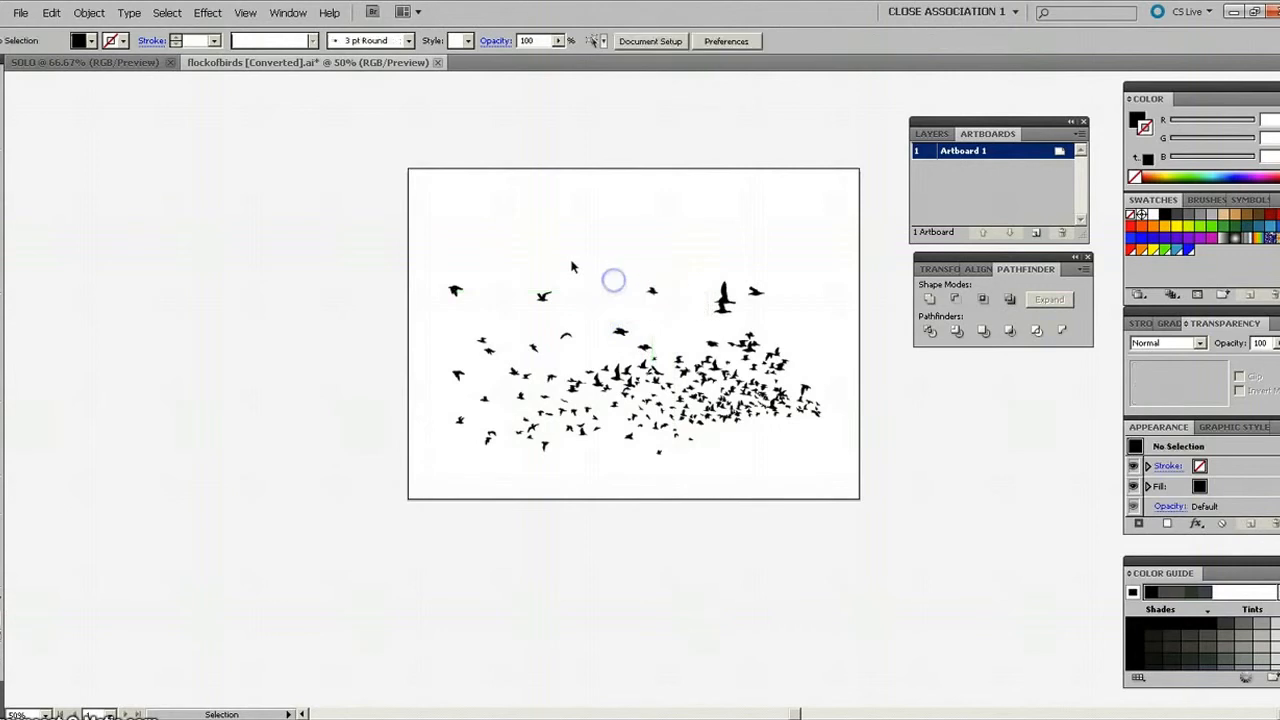
Move the single small bird above the middle of the flock slightly downward and deselect it.
left_click(680, 356)
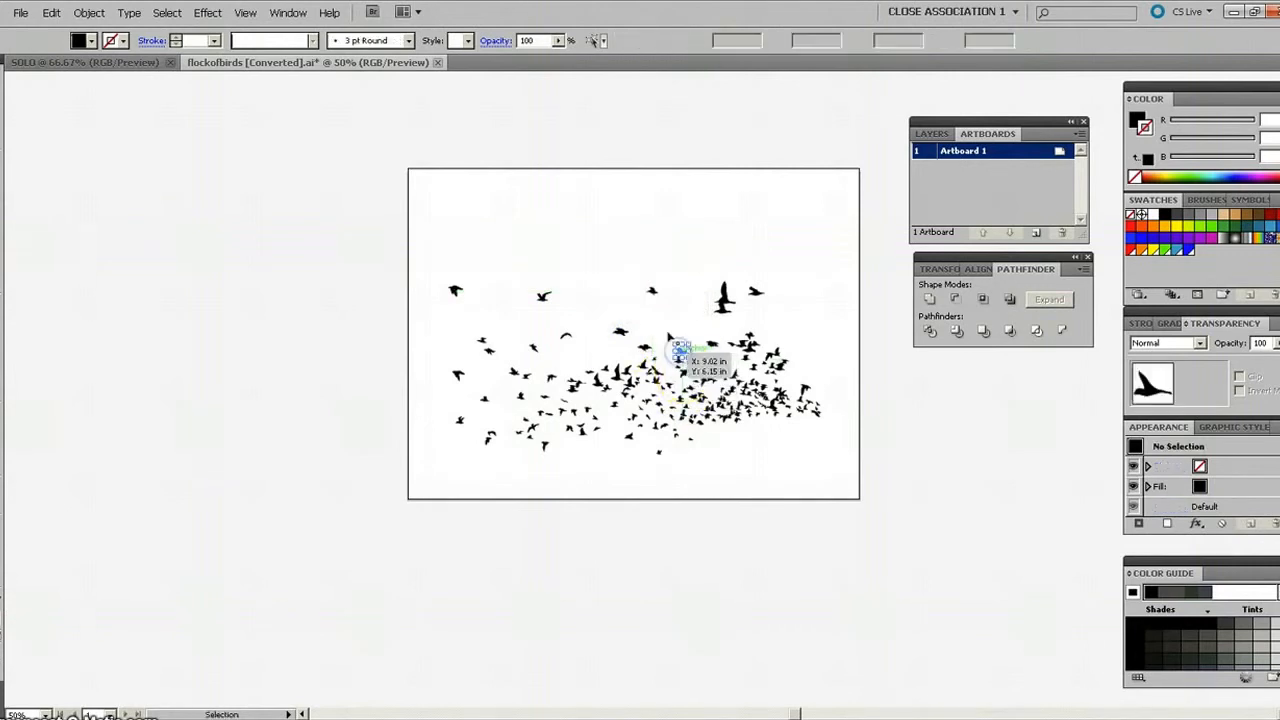
left_click(669, 333)
left_click(618, 344)
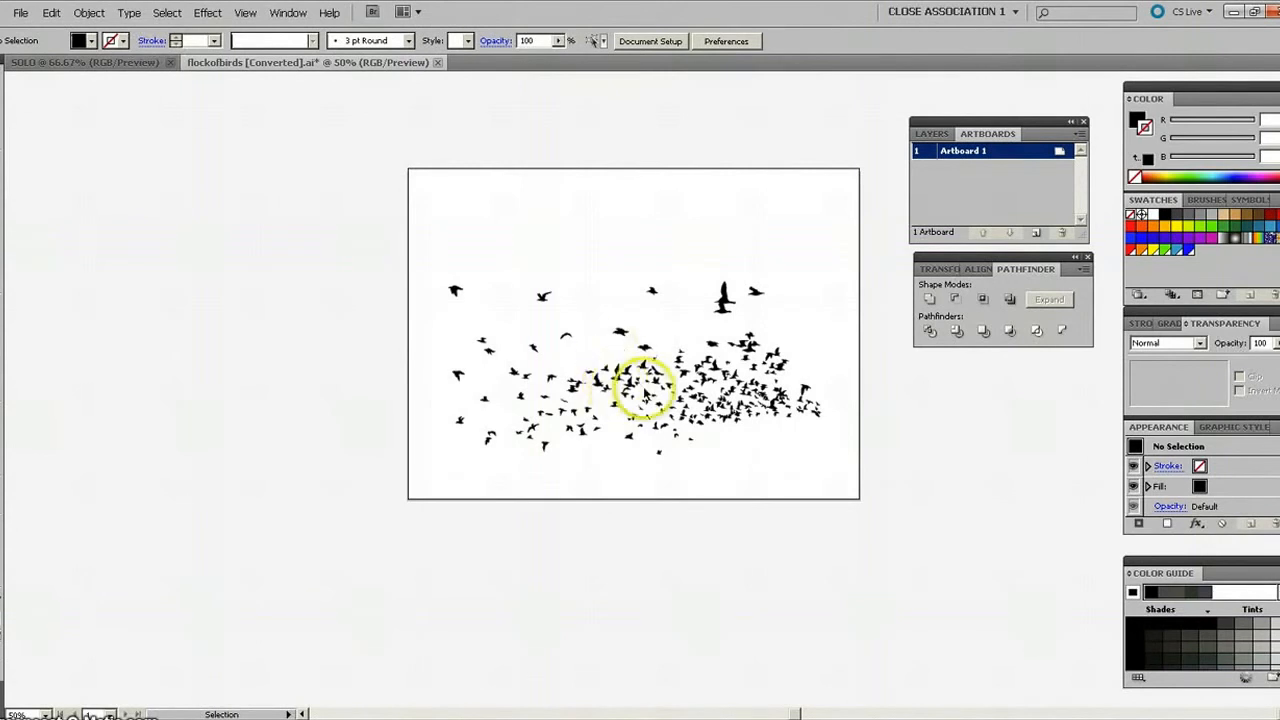
left_click_drag(651, 290, 657, 314)
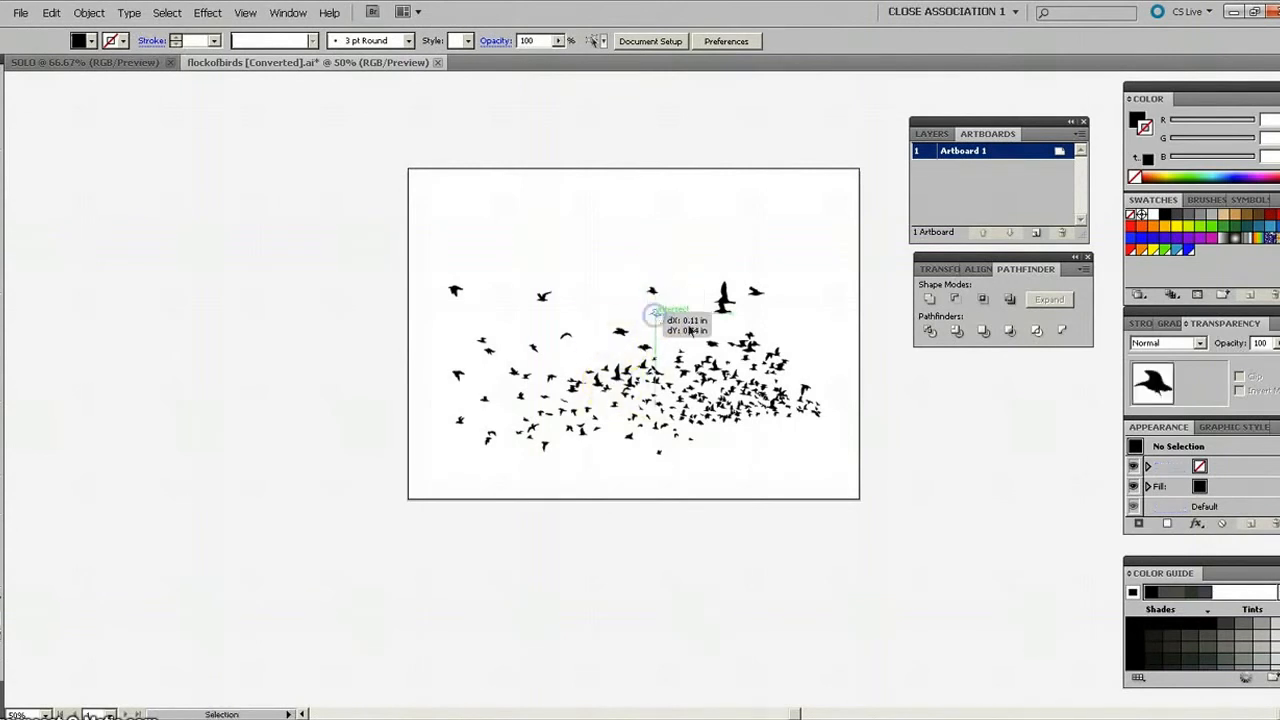
left_click(620, 254)
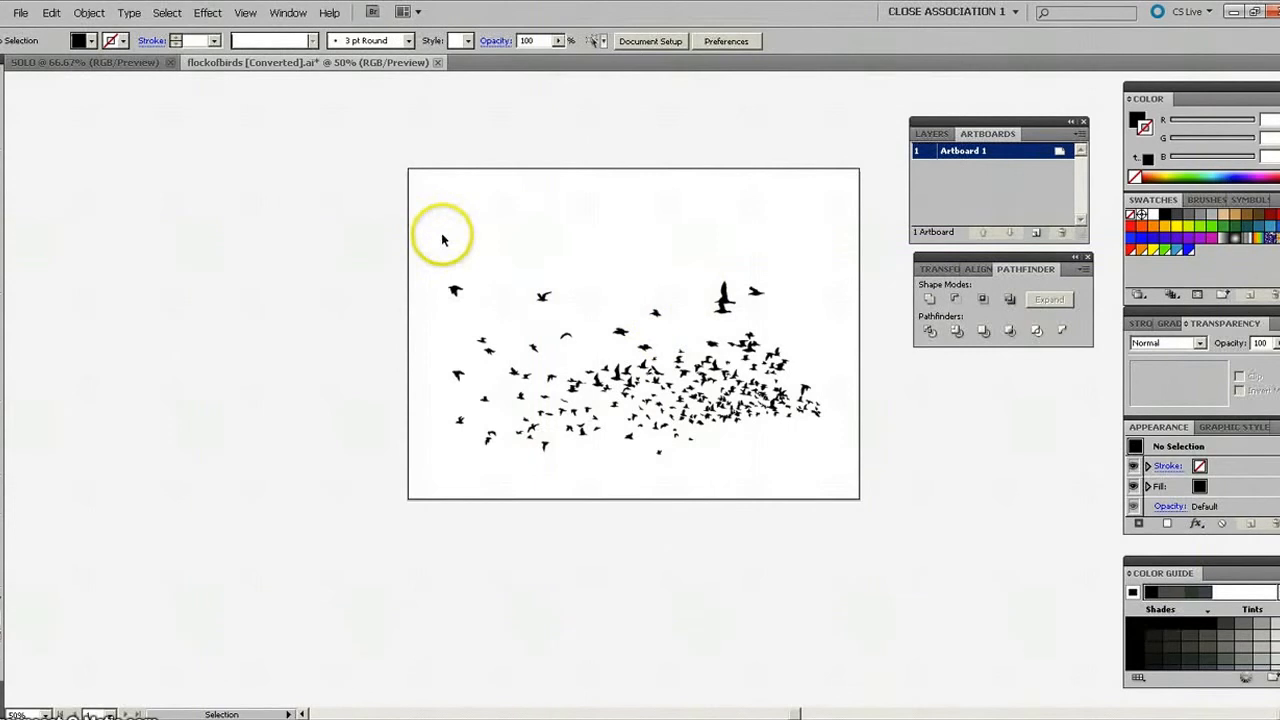
Group all the birds on the artboard and cut the group out of the flock document.
left_click_drag(430, 240, 841, 476)
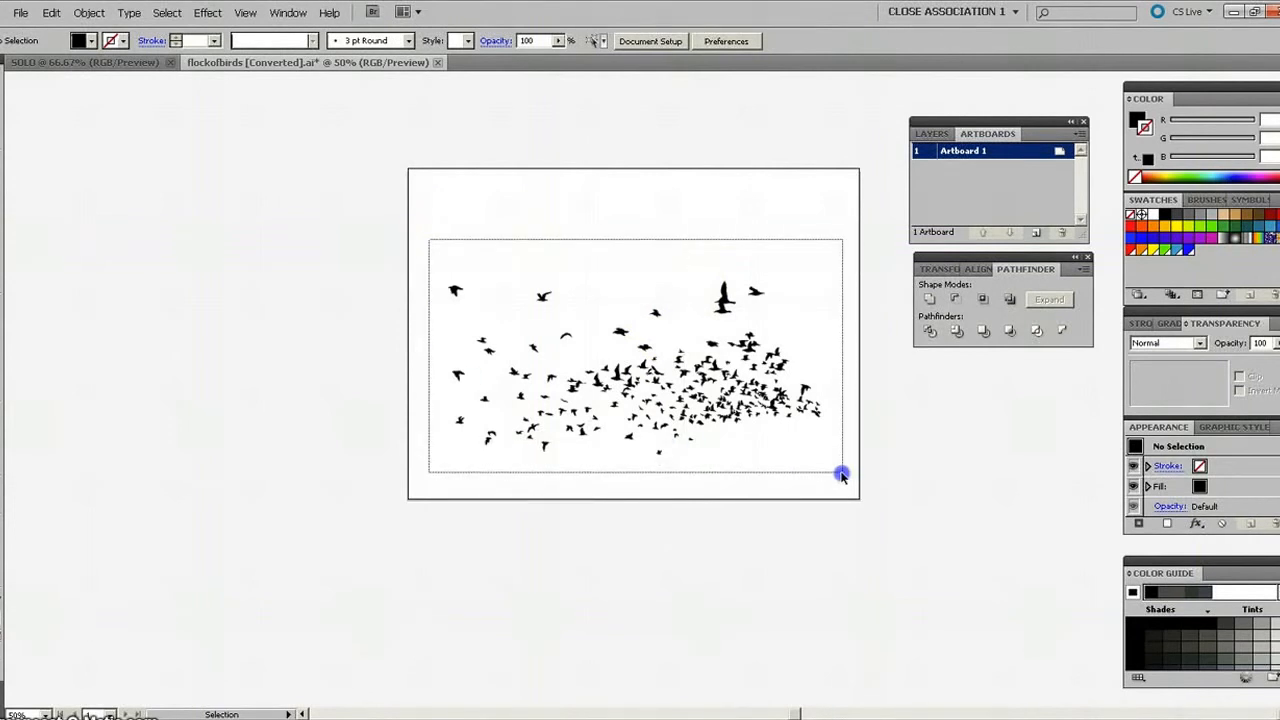
left_click_drag(841, 476, 843, 474)
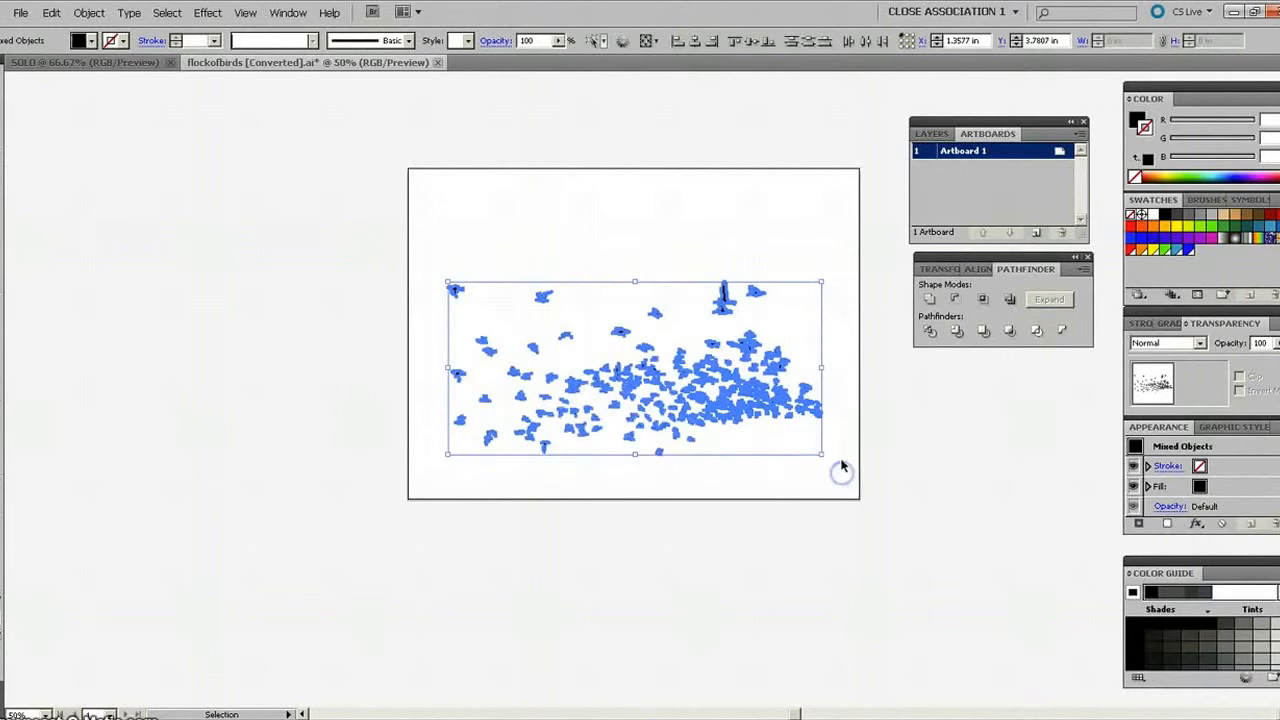
left_click(88, 13)
left_click(96, 63)
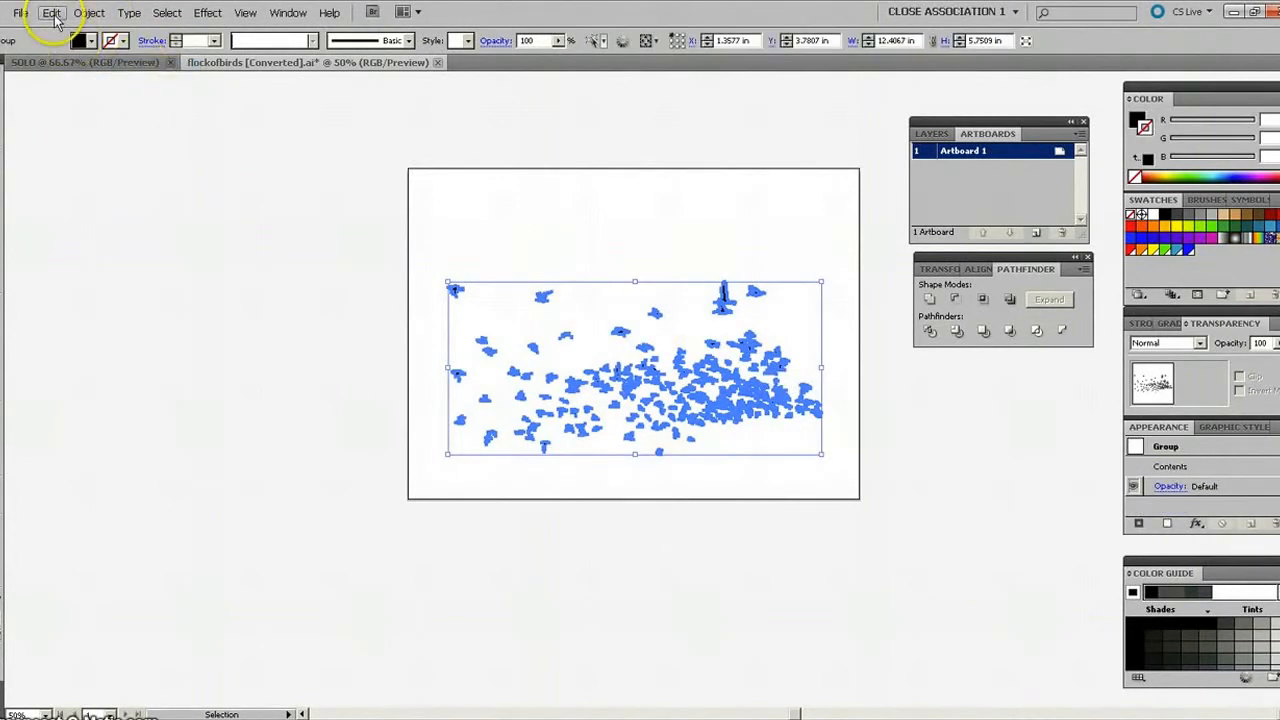
left_click(51, 13)
left_click(57, 62)
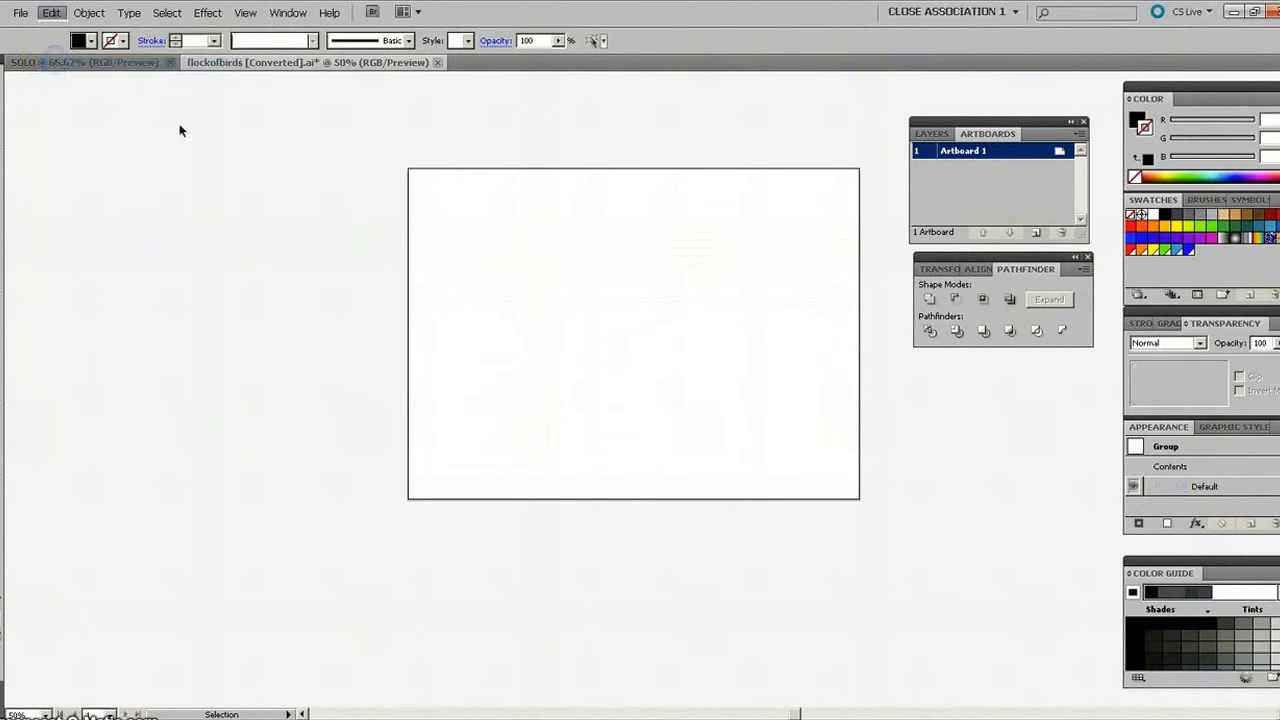
Switch to the SOLO document and paste the bird group in front.
left_click(137, 63)
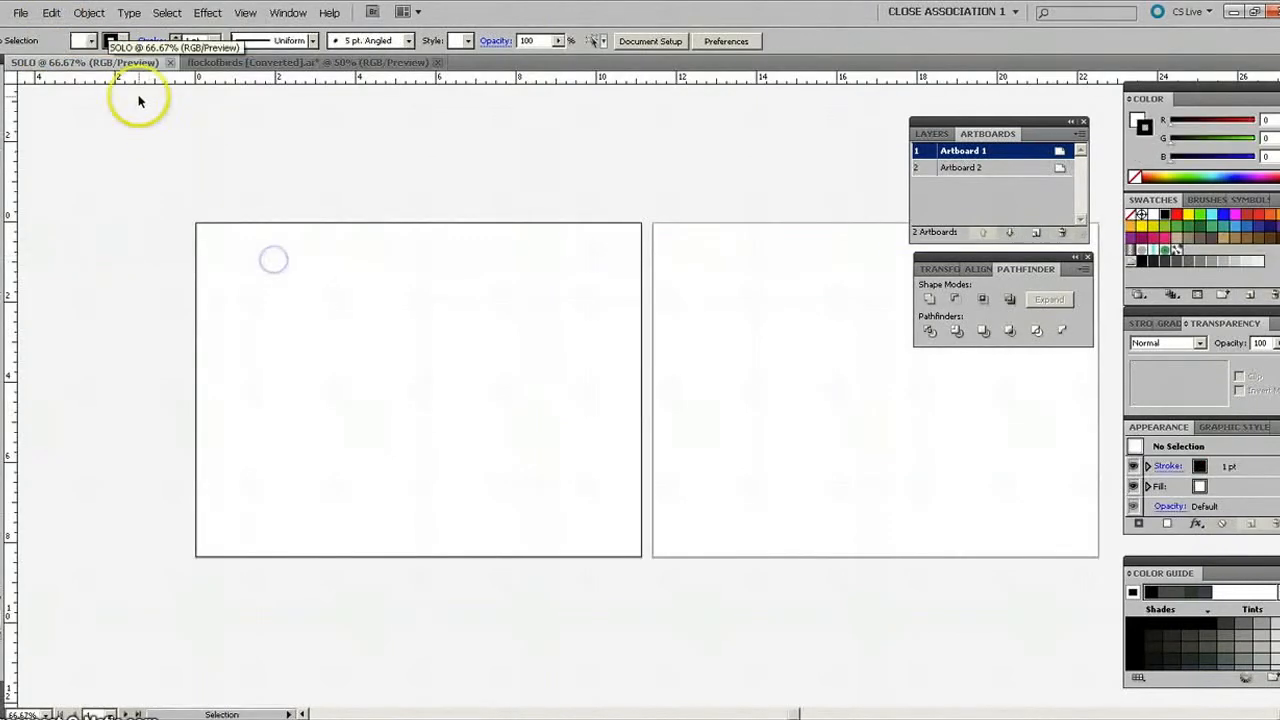
left_click(51, 14)
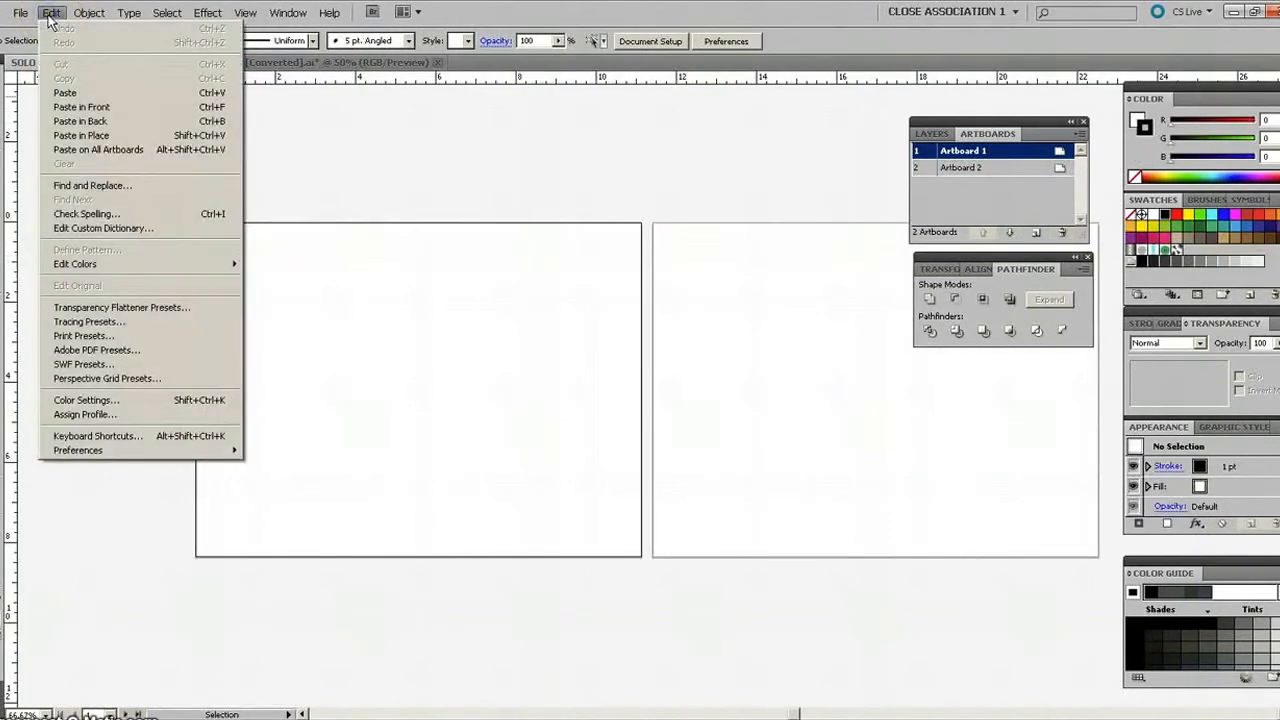
left_click(74, 108)
left_click(563, 443)
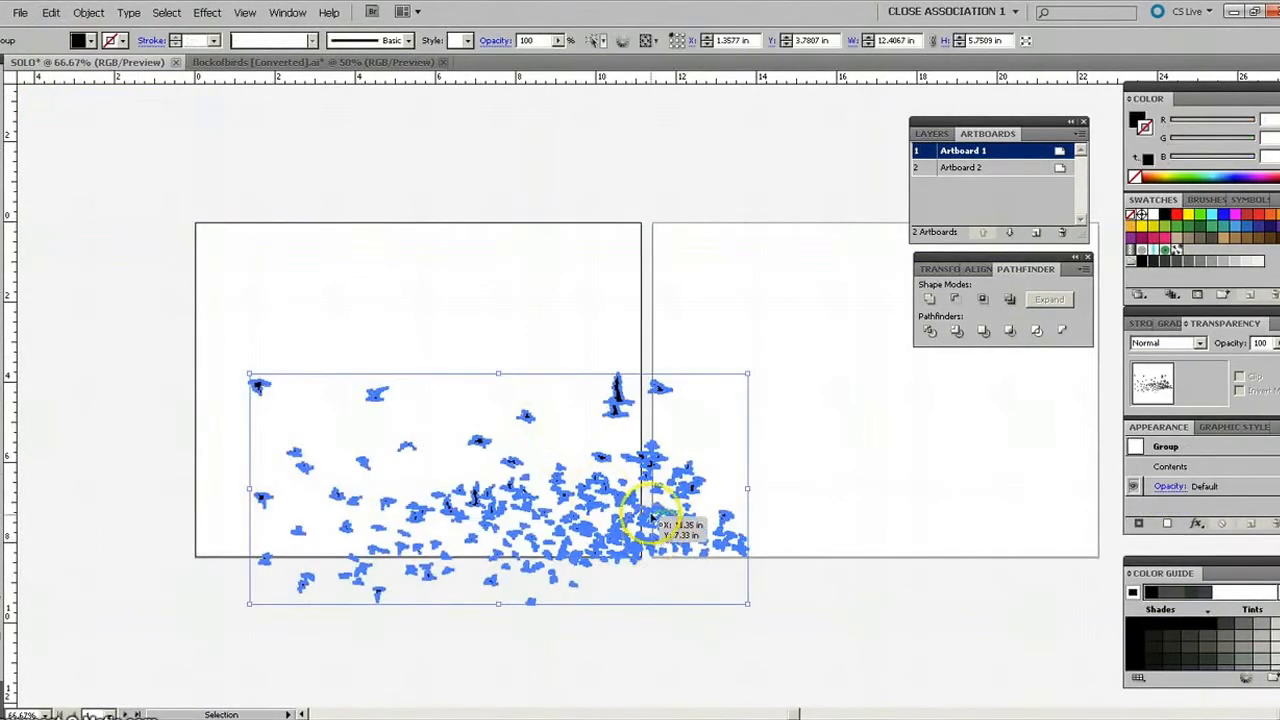
Scale the bird group down to about 8.7 × 4.0 in, place it near the middle of Artboard 1 and deselect it.
left_click_drag(624, 497, 515, 370)
left_click_drag(634, 364, 509, 363)
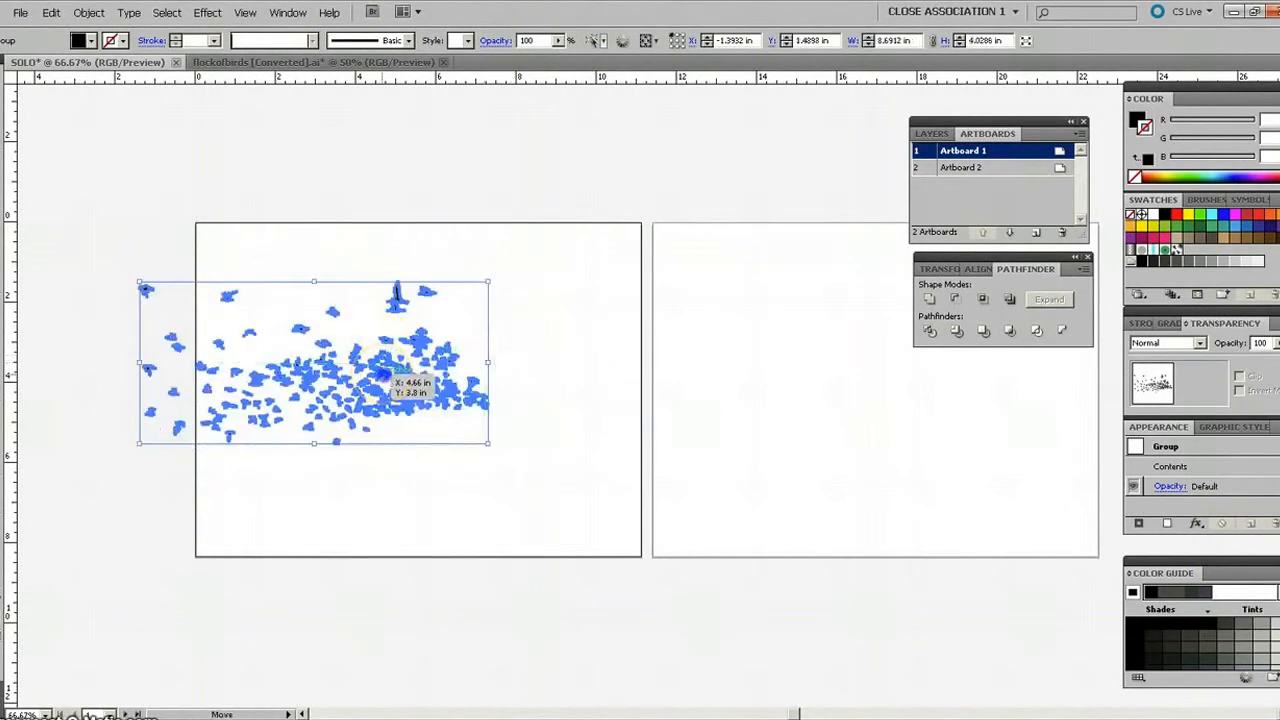
left_click_drag(384, 376, 503, 378)
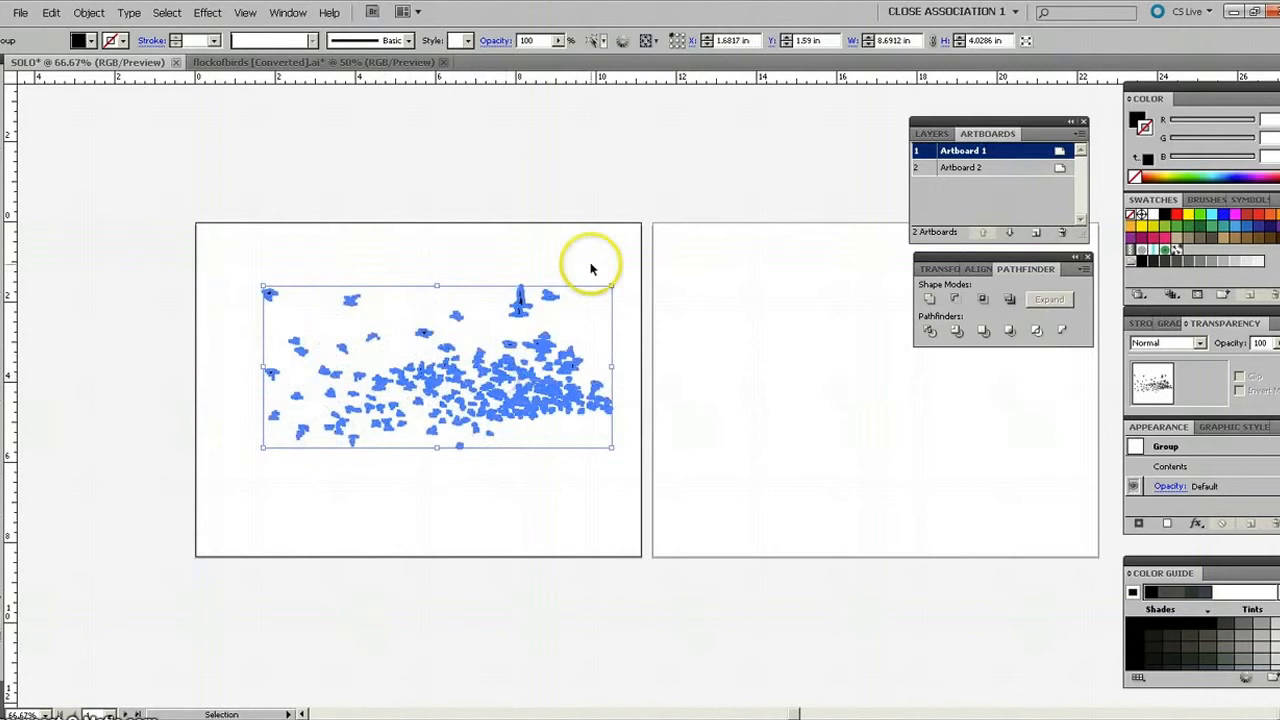
left_click(580, 249)
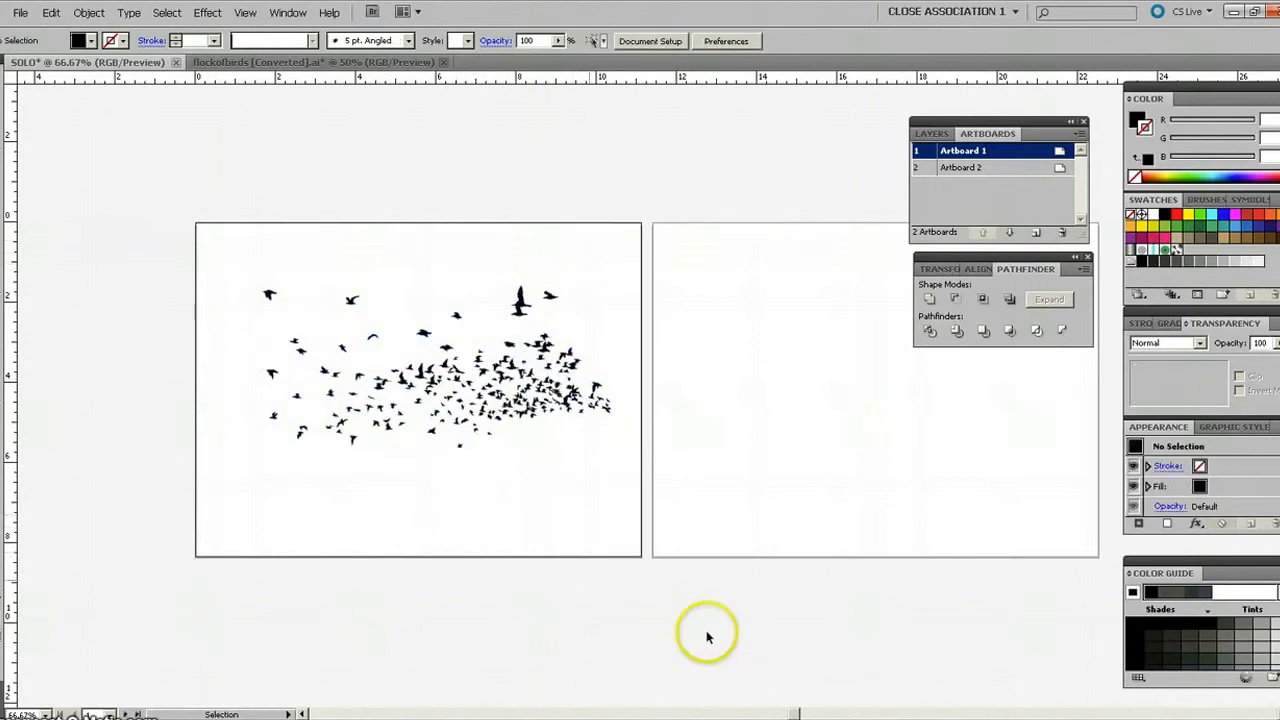
Draw an area text box about 9.8 × 5.6 in on Artboard 2 and enter the text SOLO.
left_click_drag(792, 712, 808, 712)
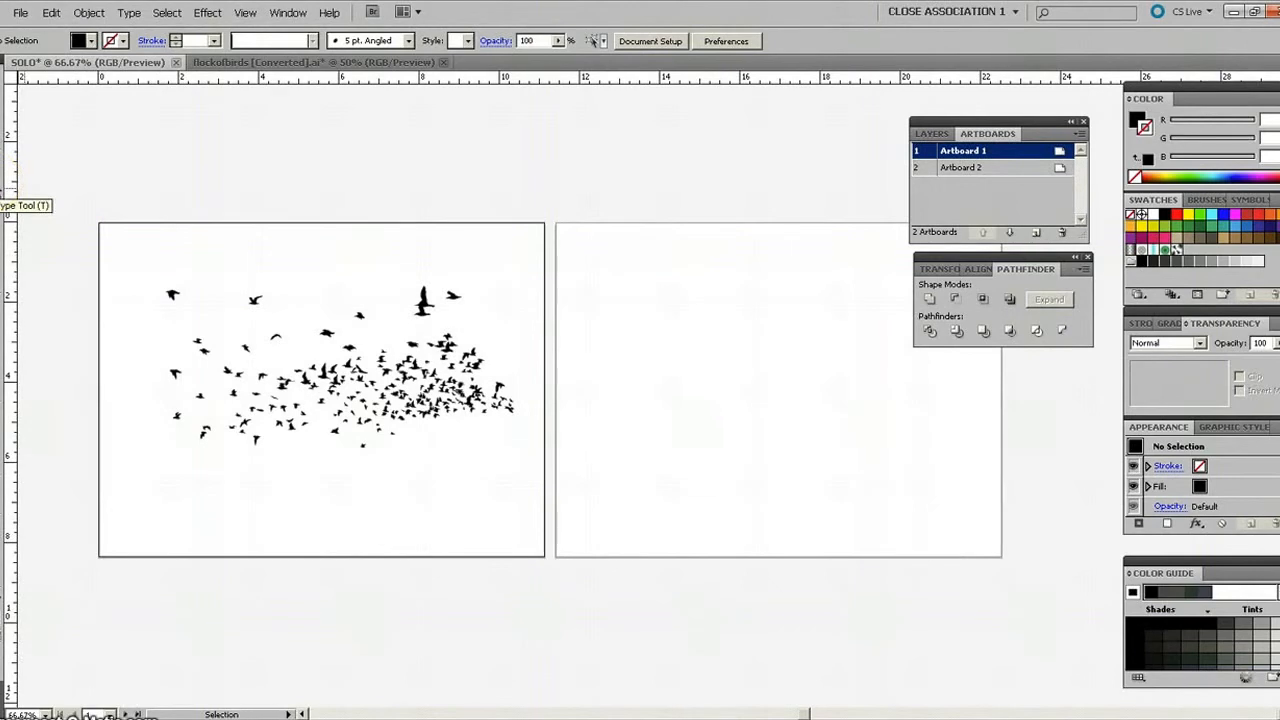
left_click(6, 196)
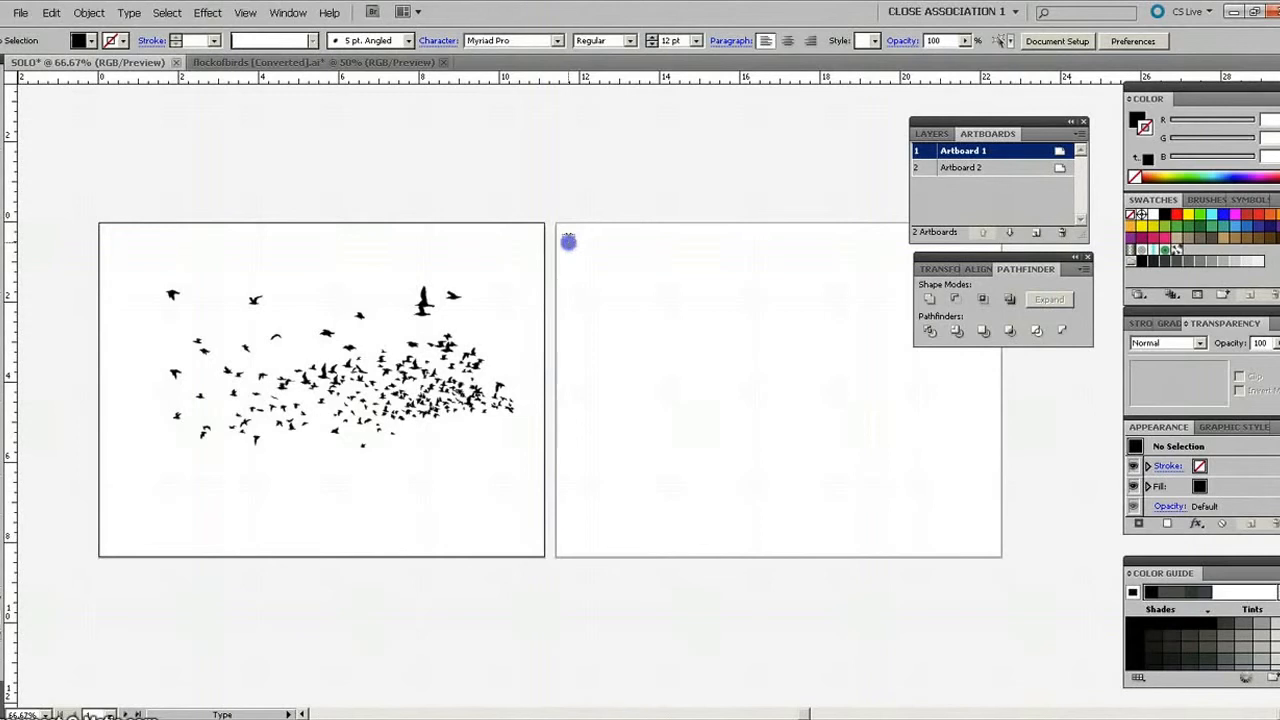
left_click_drag(568, 241, 963, 466)
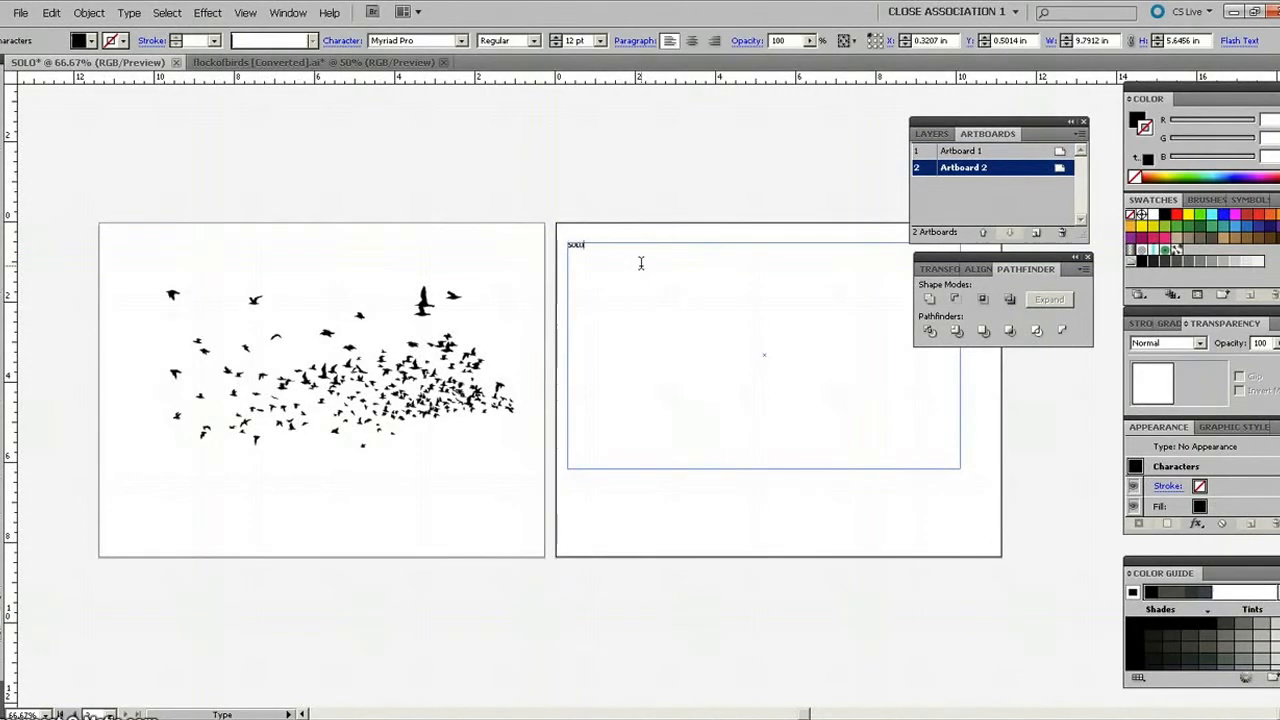
Set the SOLO text to 60 pt with the Bold font style.
left_click_drag(586, 246, 548, 245)
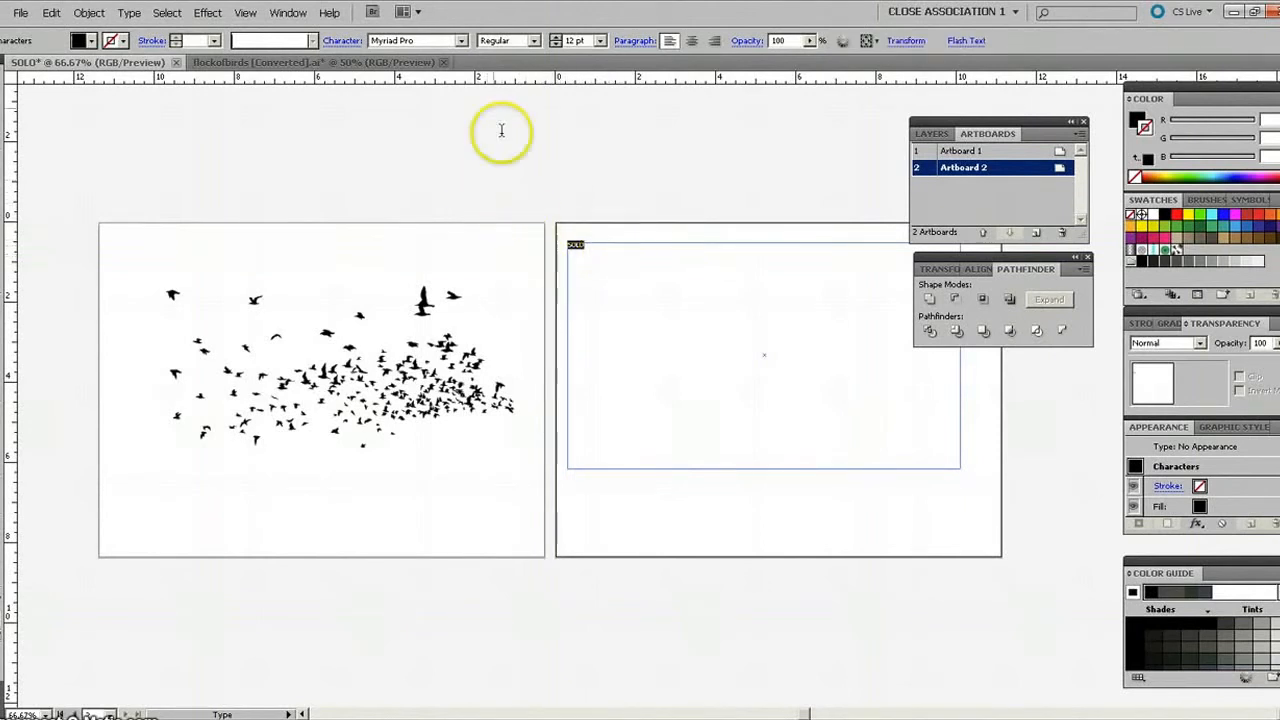
left_click(601, 42)
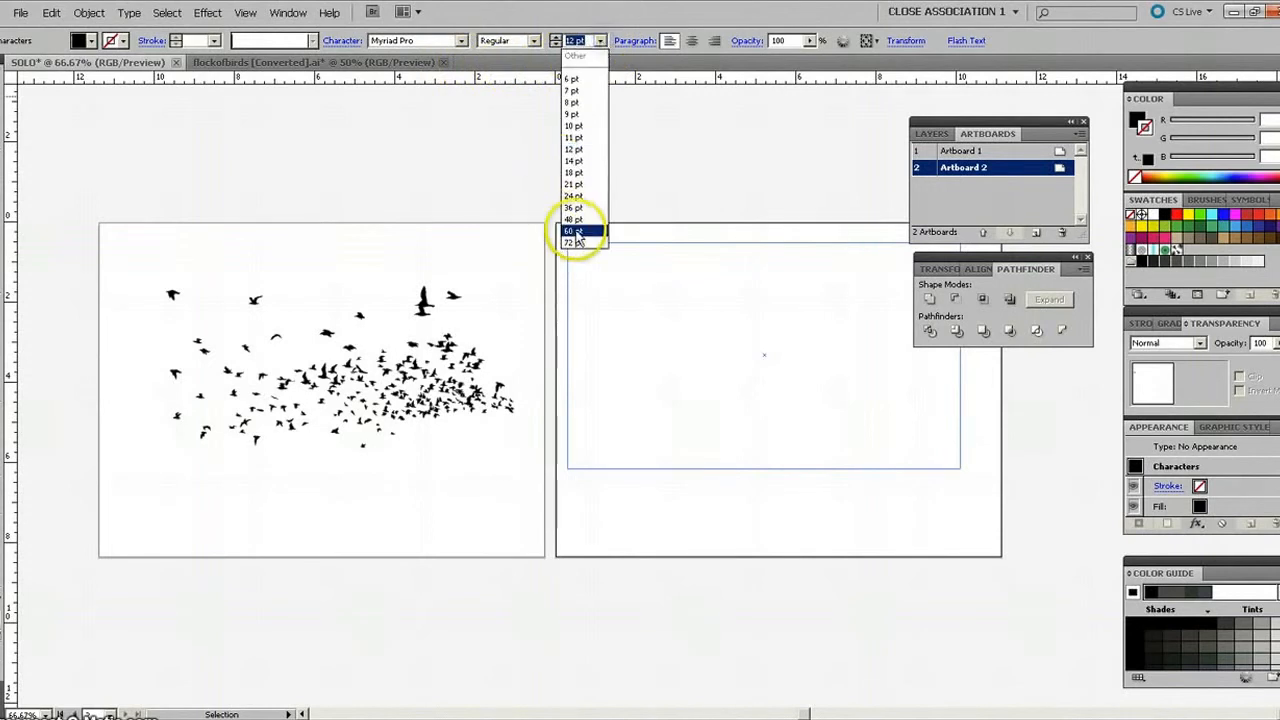
left_click(577, 232)
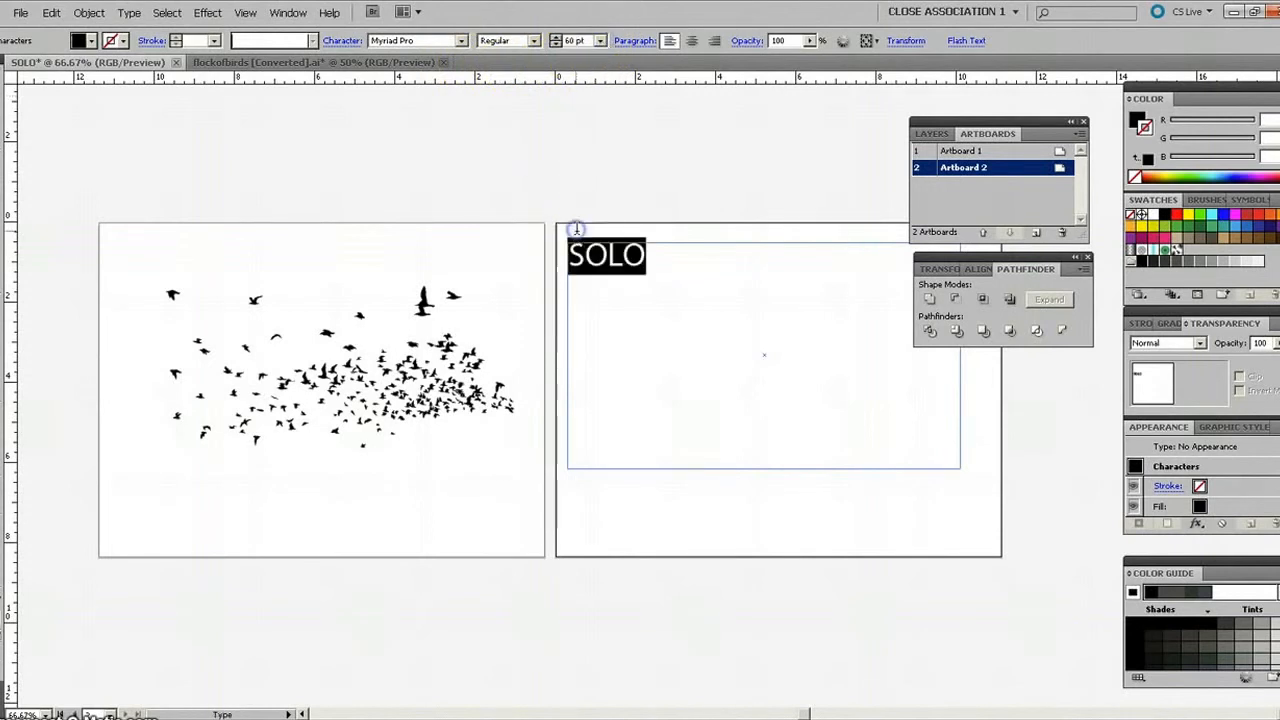
left_click(535, 42)
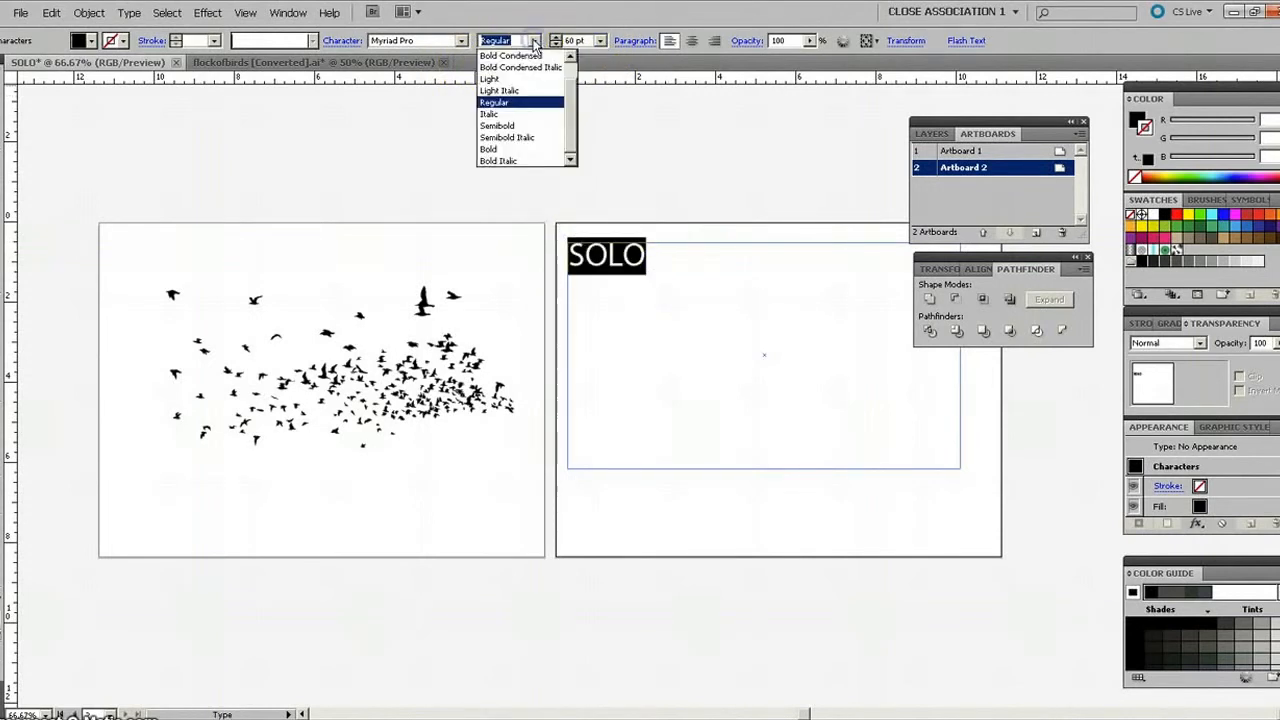
left_click(505, 150)
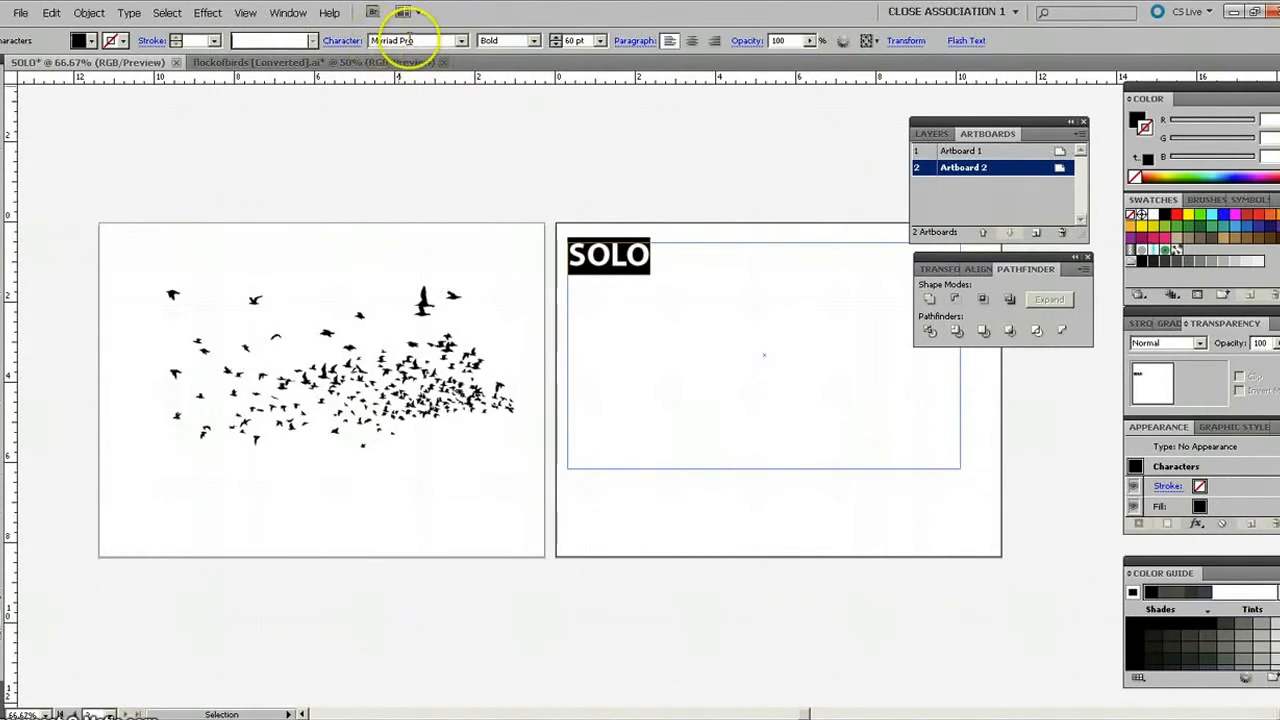
left_click(655, 252)
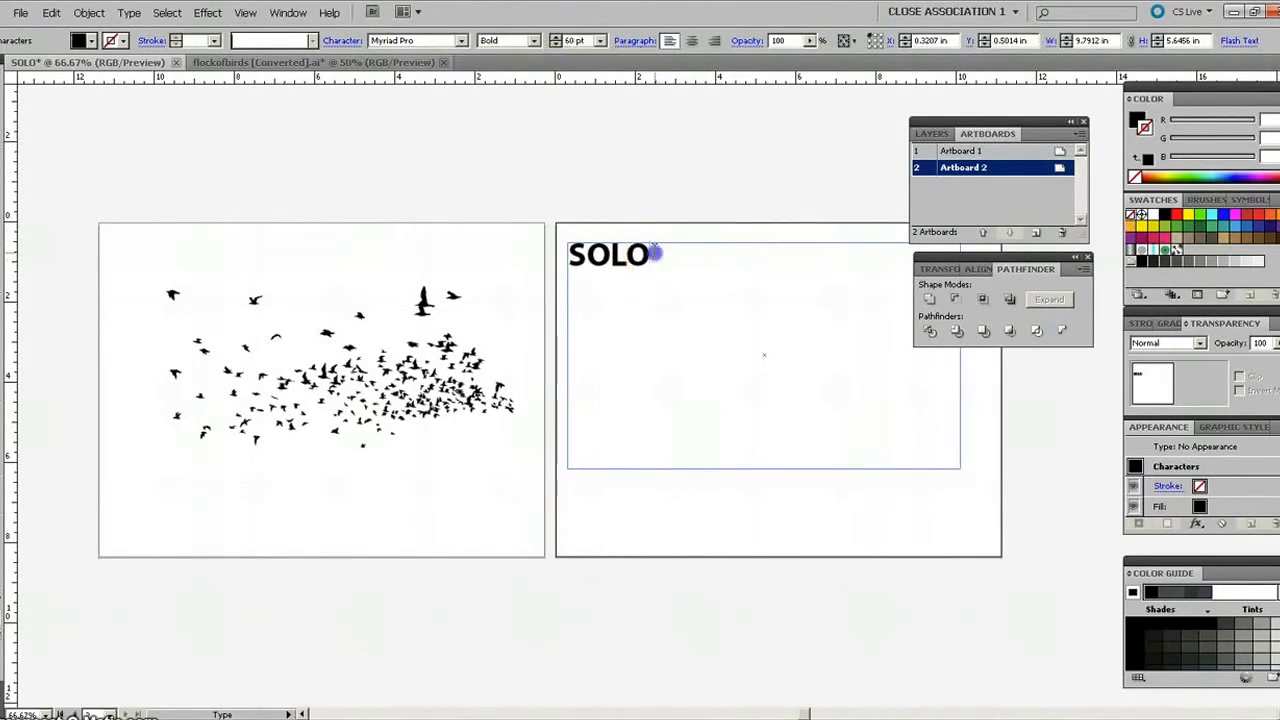
Adjust the tracking of the SOLO text, tightening it until the letters overlap.
left_click_drag(654, 252, 562, 252)
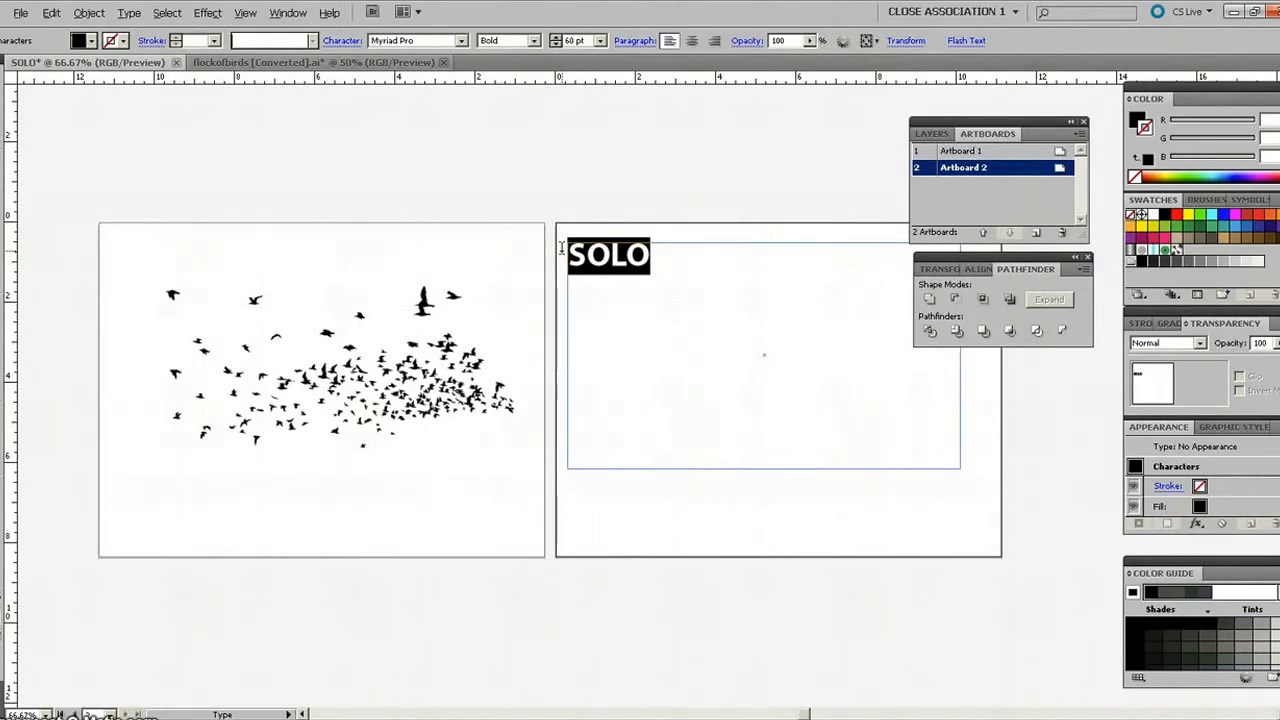
key("alt+Left")
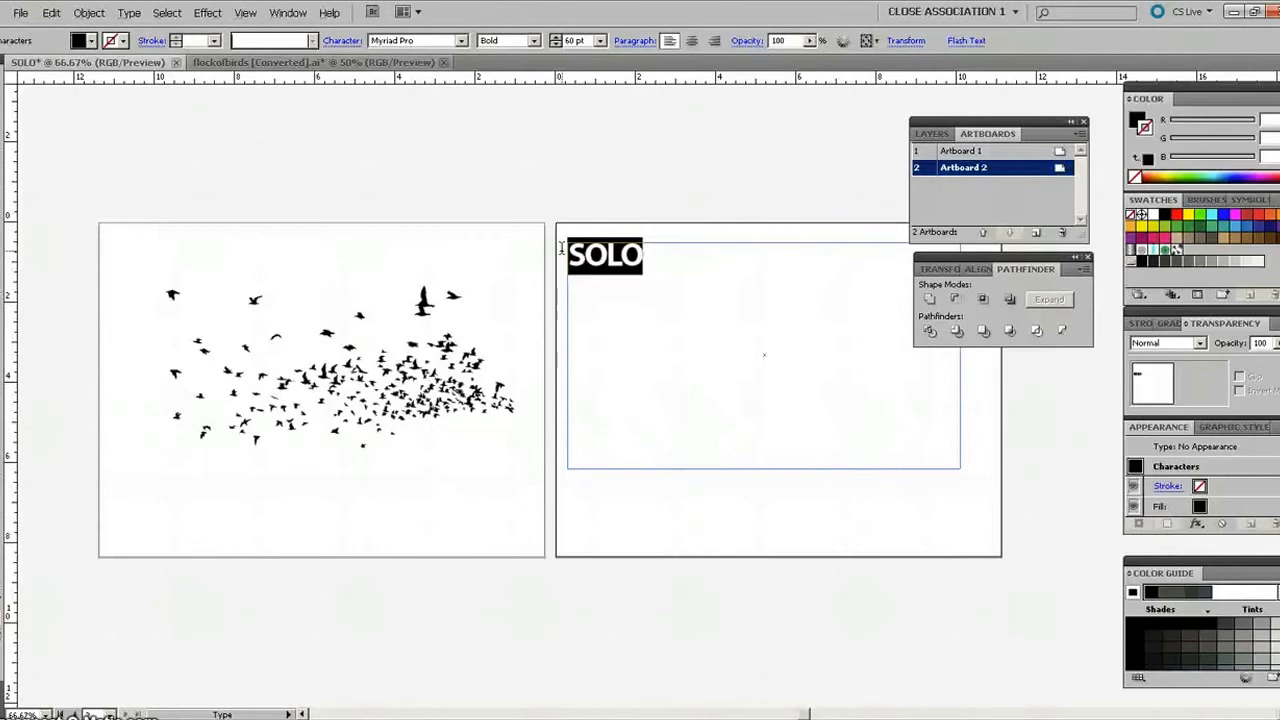
key("alt+Right")
key("alt+Right")
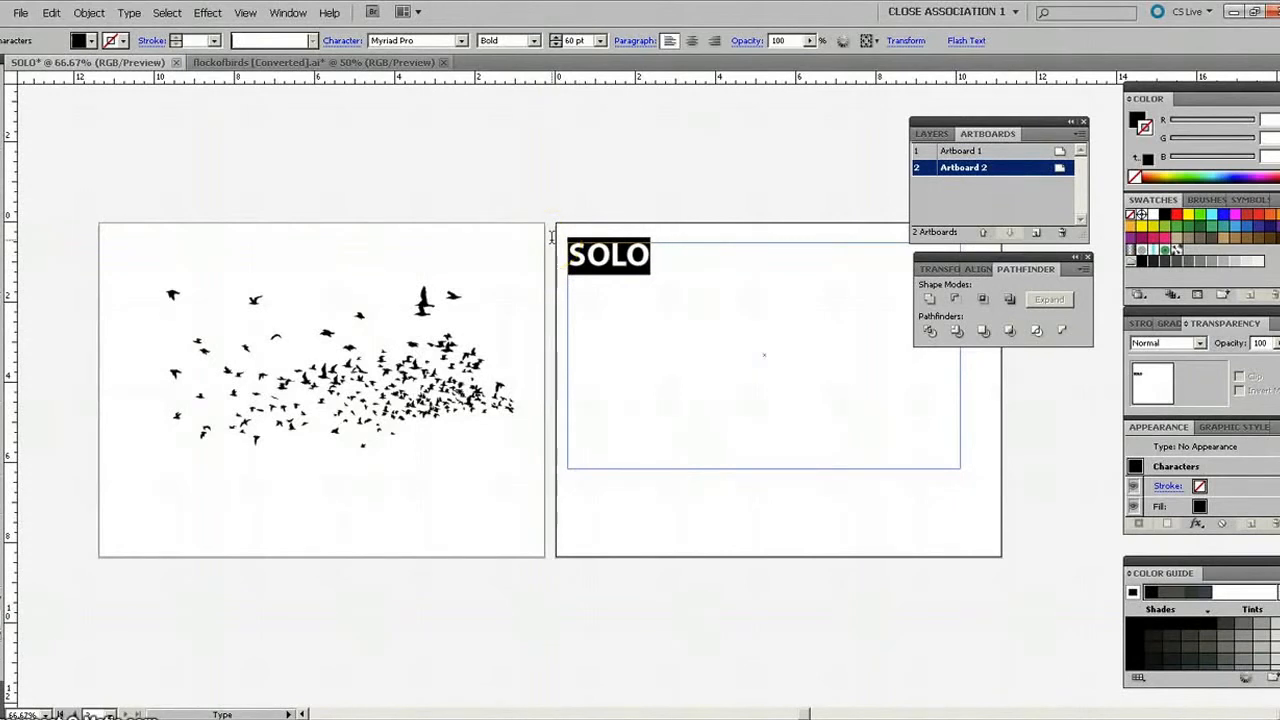
key("alt+Right")
key("alt+Right")
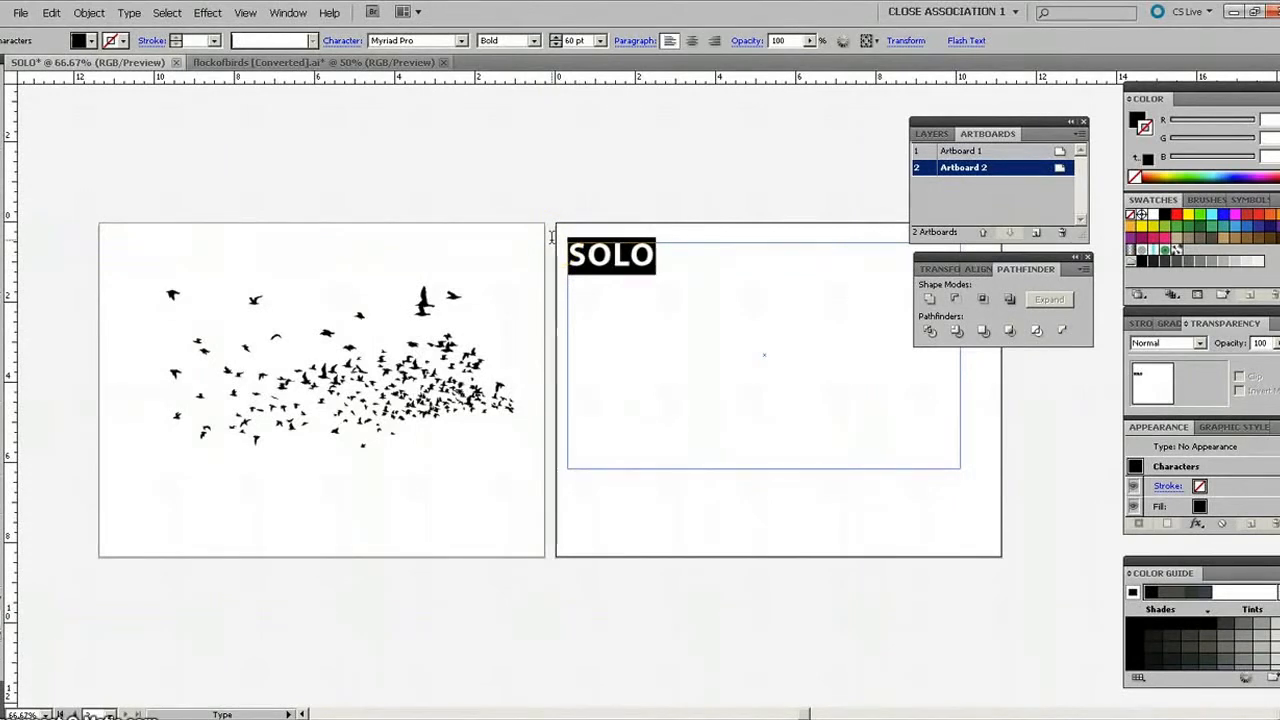
key("alt+Left")
key("alt+Left")
key("alt+Left")
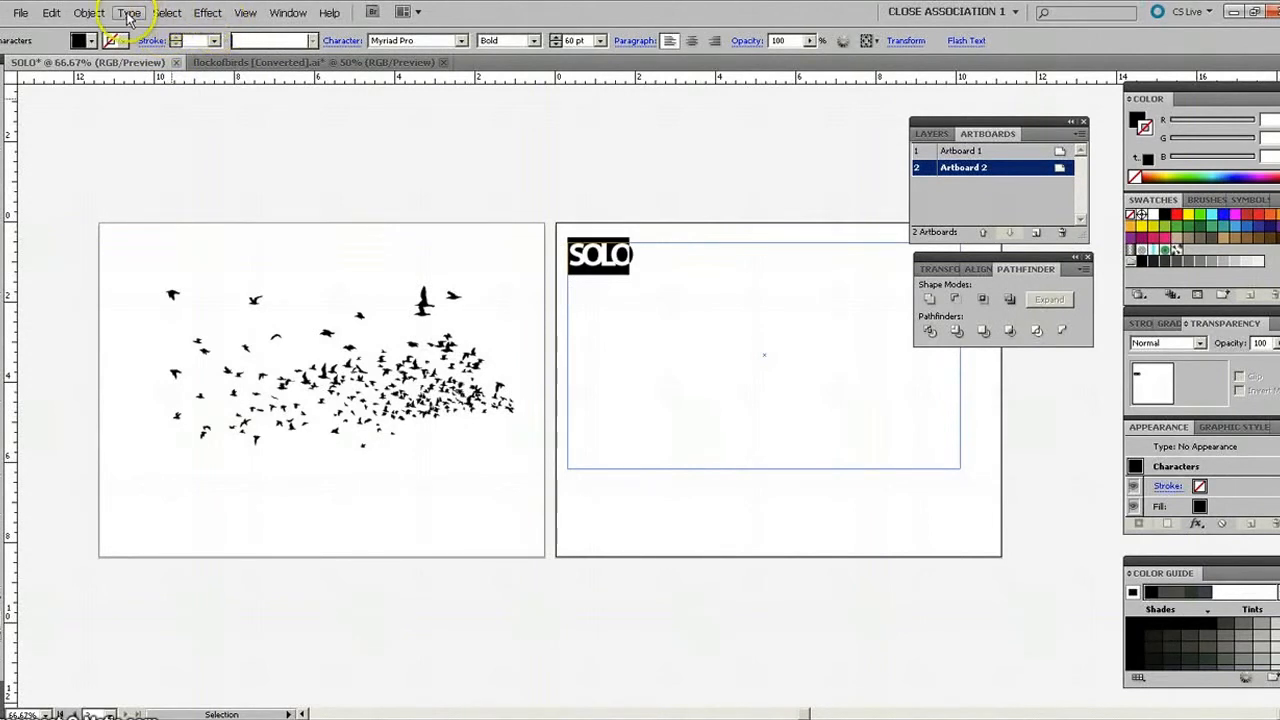
Select the SOLO text as an object and convert it to outlines.
left_click(89, 13)
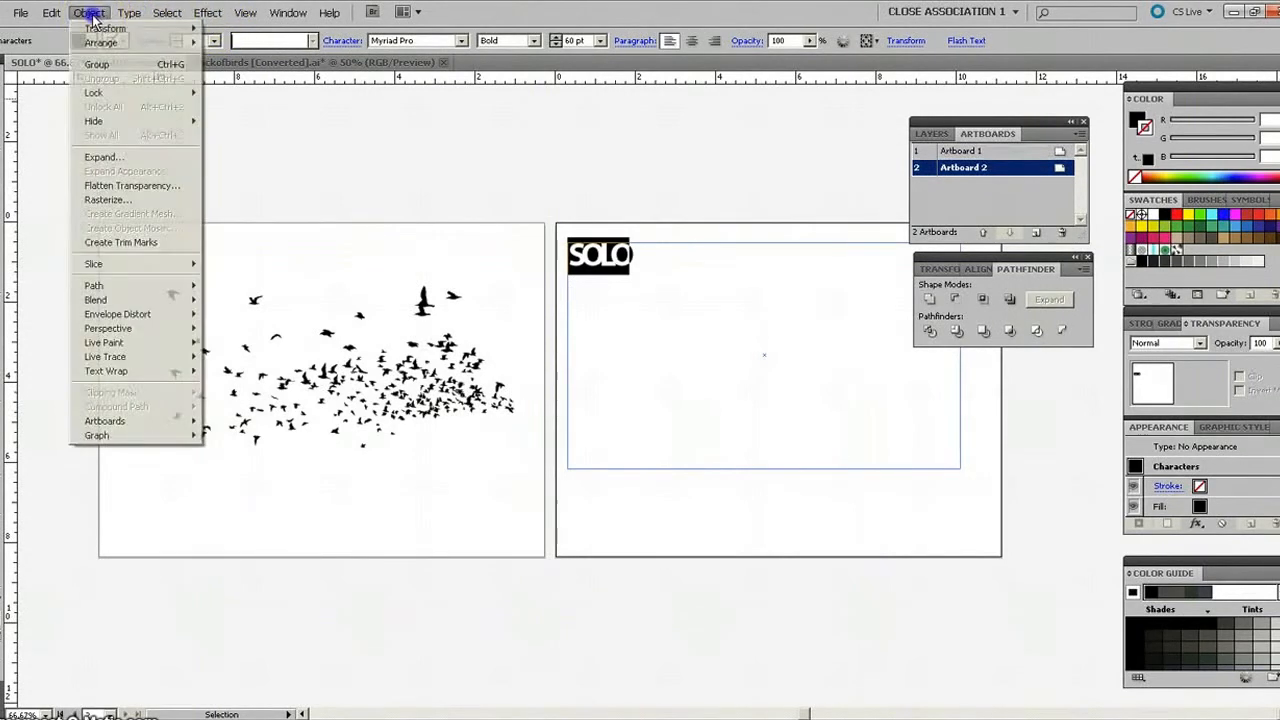
mouse_move(130, 16)
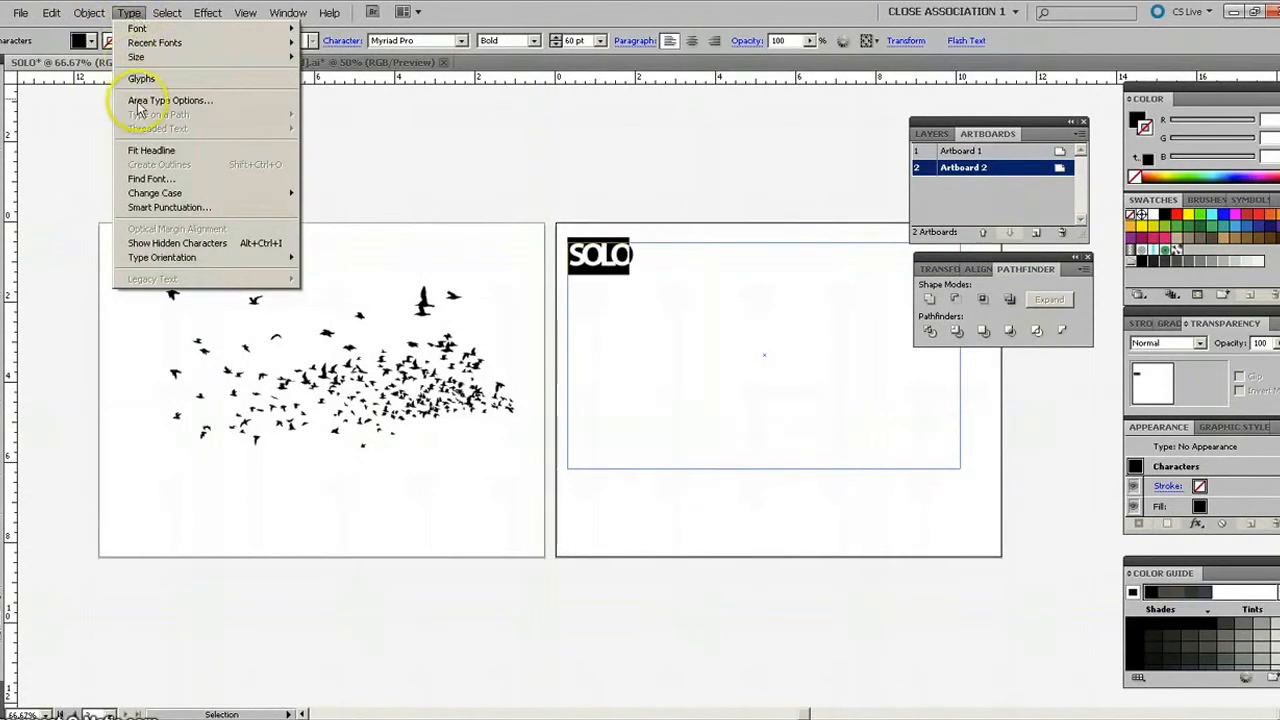
left_click(130, 14)
left_click(6, 126)
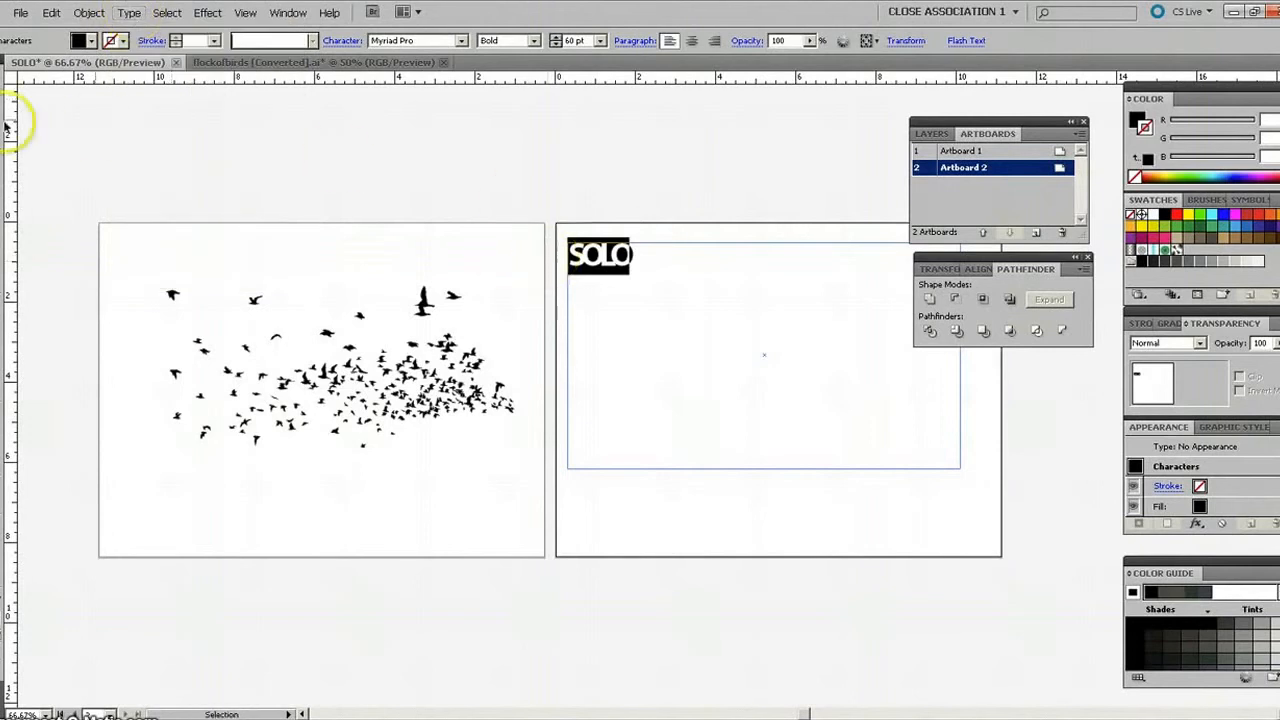
left_click(585, 250)
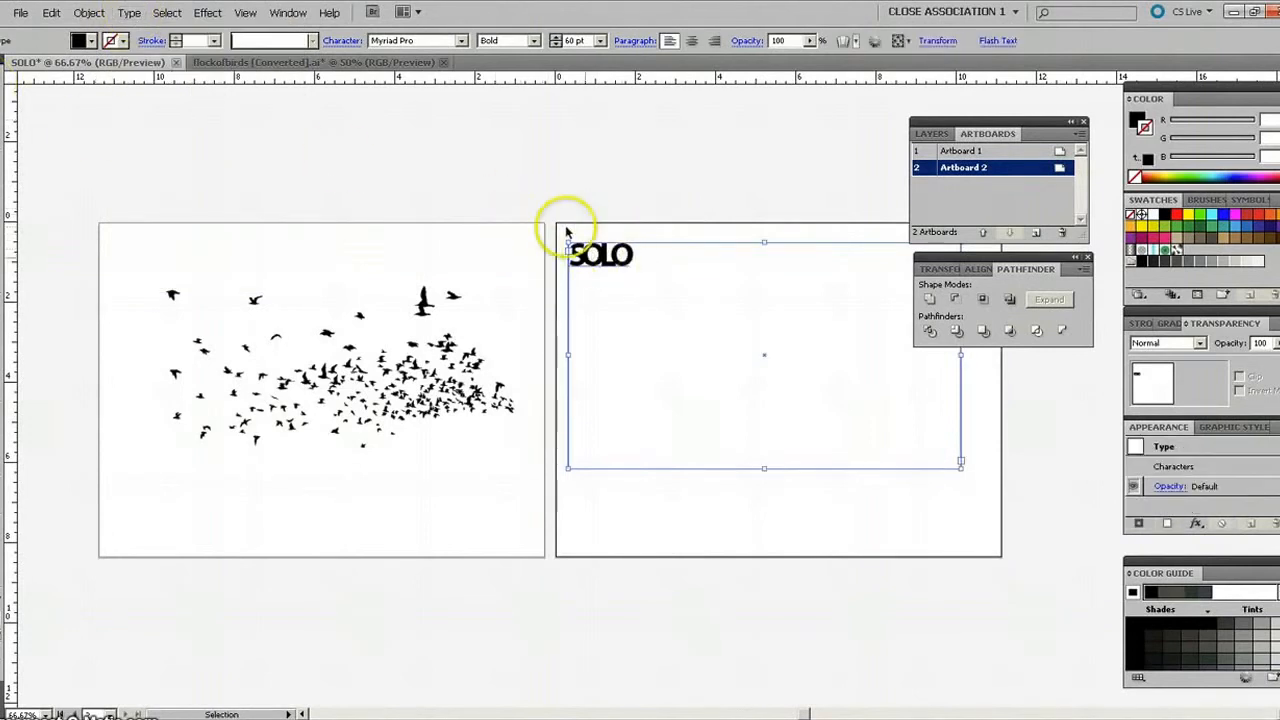
left_click(569, 213)
left_click(603, 266)
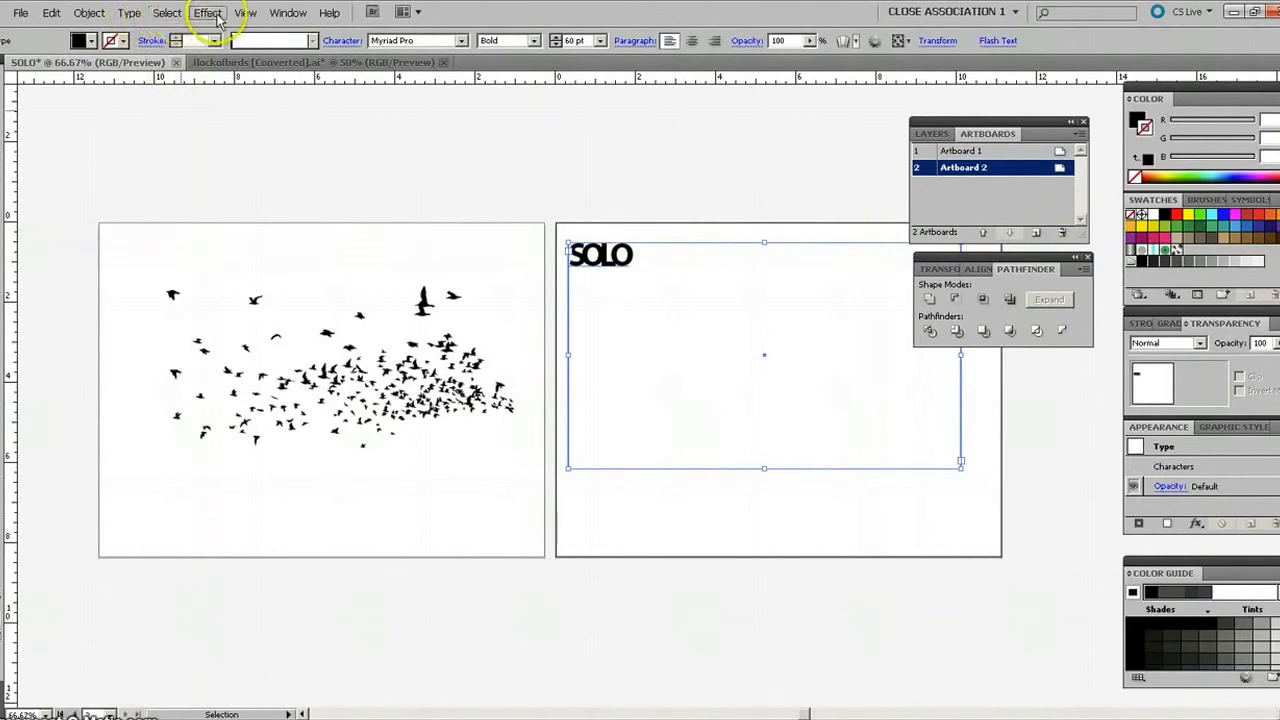
left_click(131, 13)
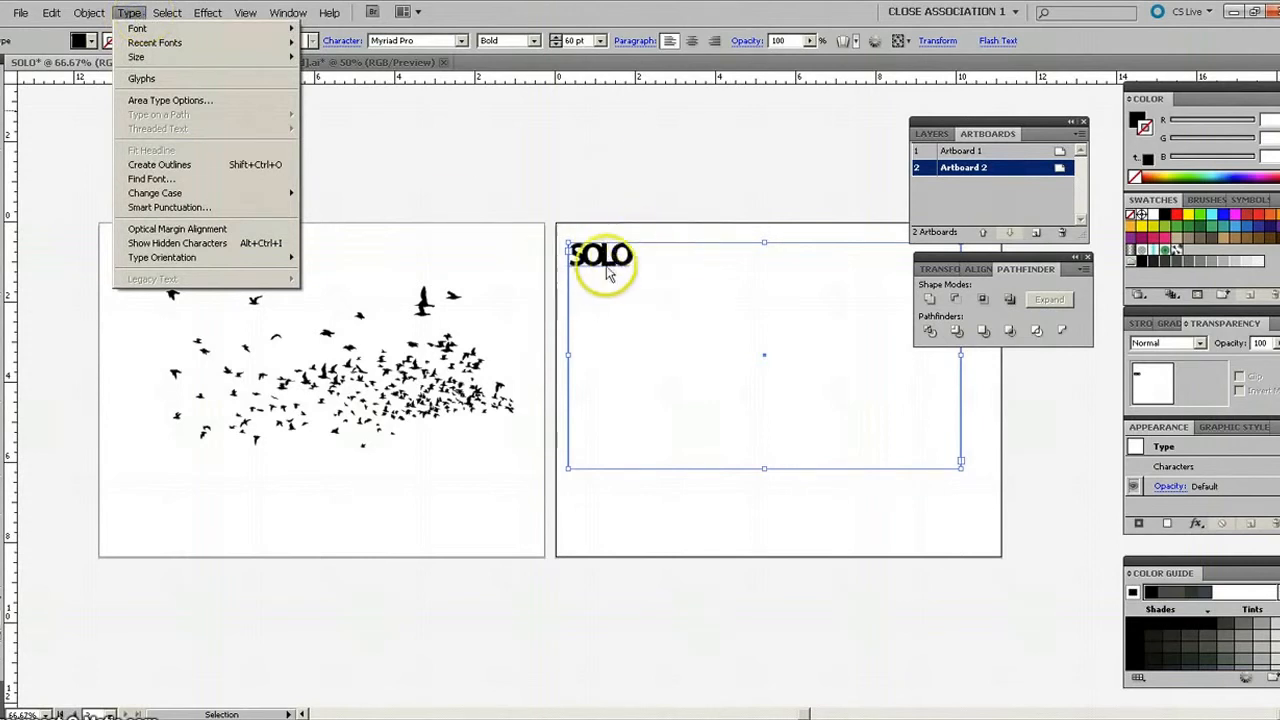
left_click(175, 169)
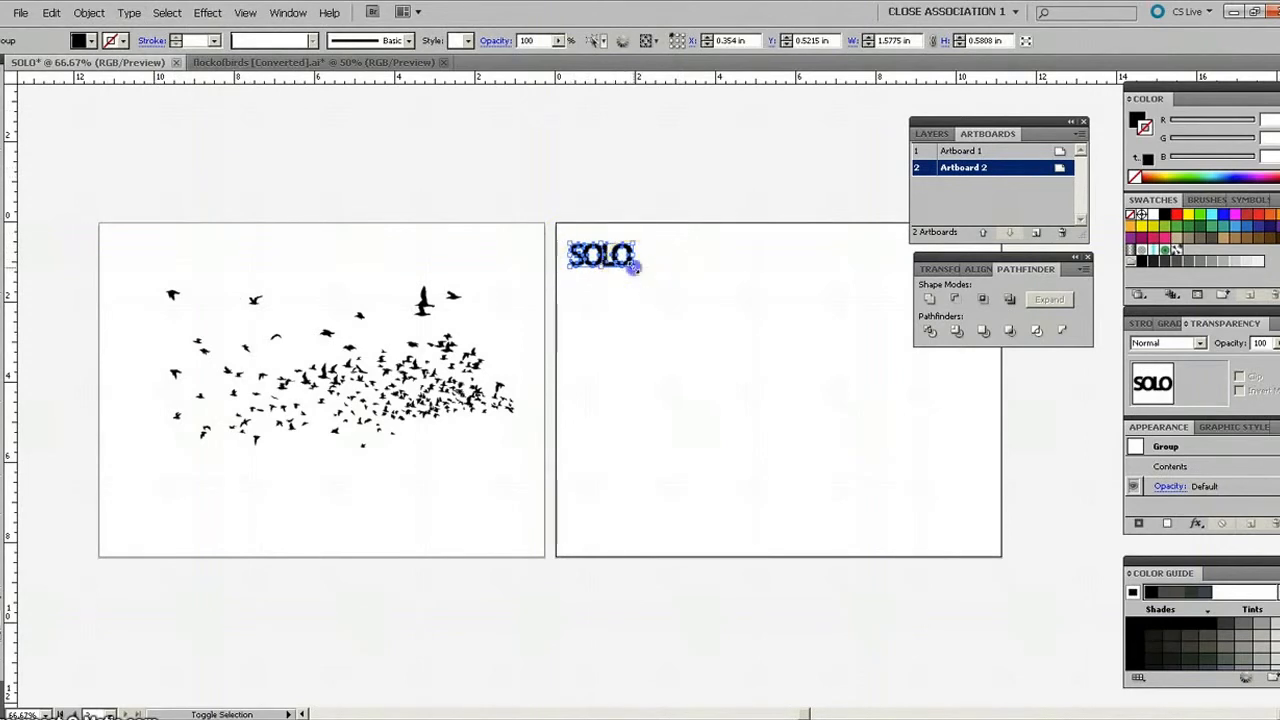
Enlarge the outlined SOLO lettering to about 8.8 × 3.2 in and centre it on Artboard 2.
left_click_drag(636, 265, 920, 426)
left_click(806, 712)
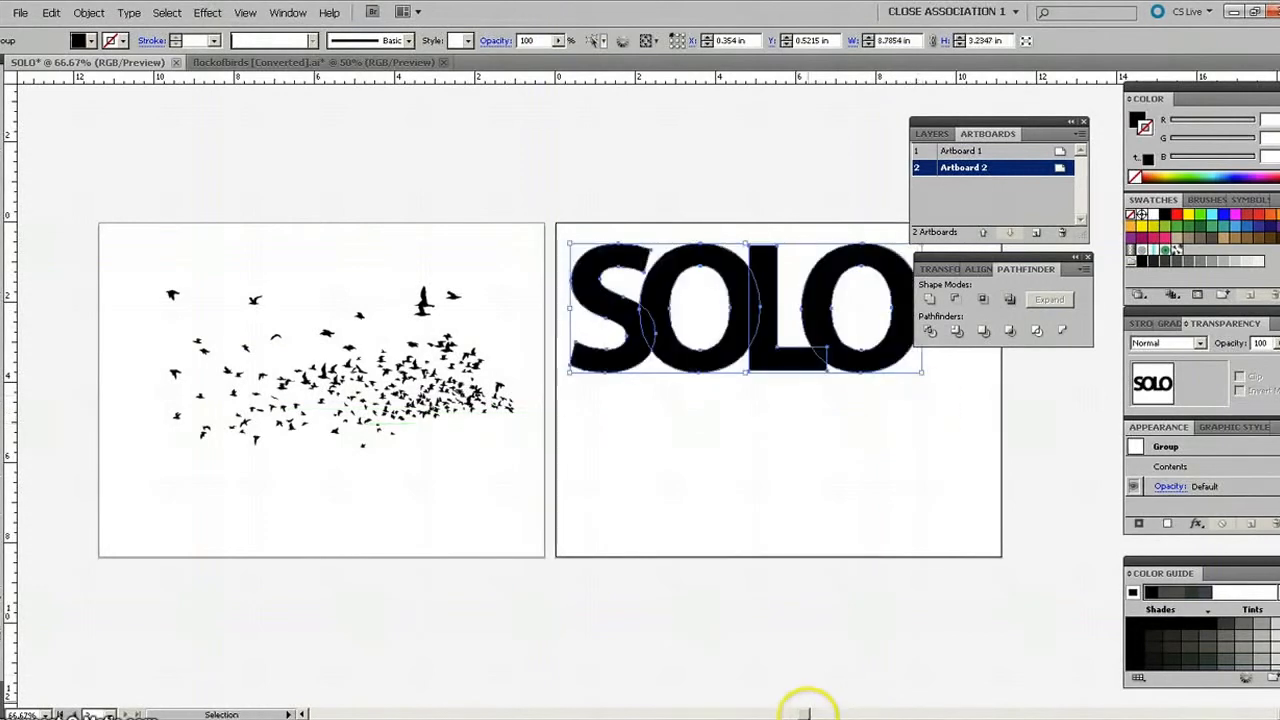
left_click_drag(806, 712, 823, 712)
left_click_drag(486, 309, 522, 400)
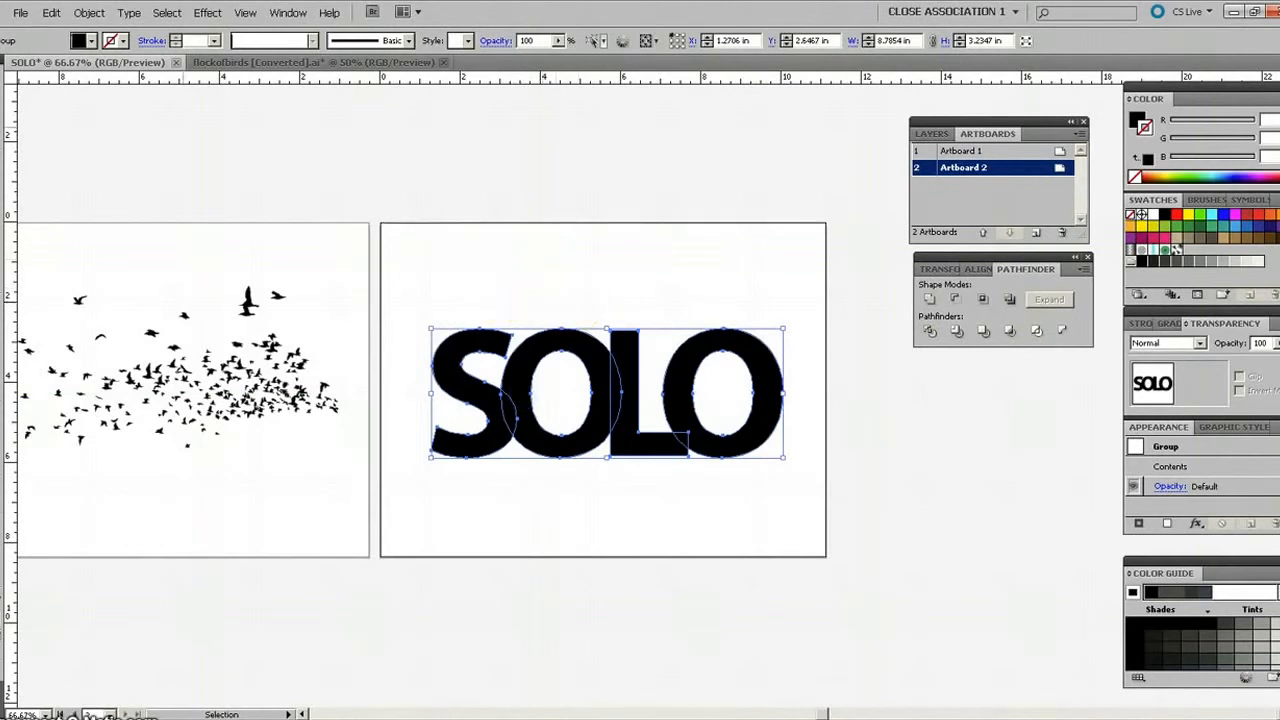
Group the outlined SOLO letters.
left_click(88, 14)
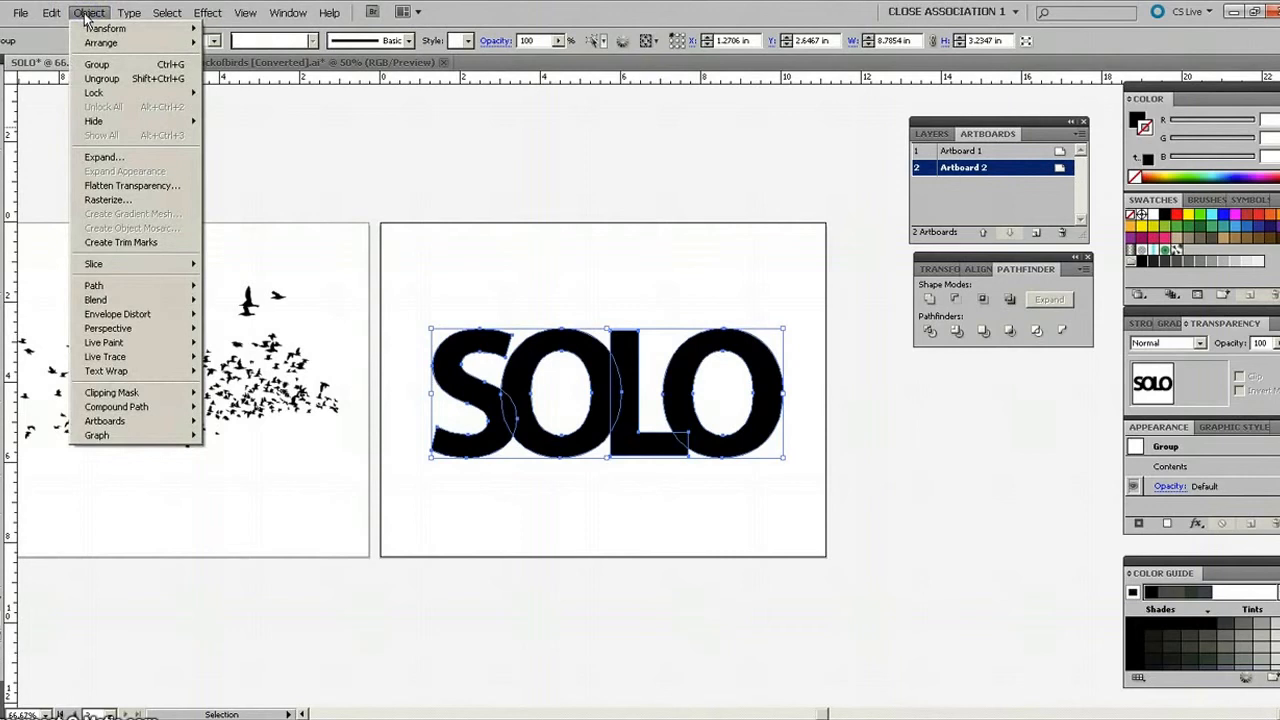
left_click(78, 64)
left_click(547, 343)
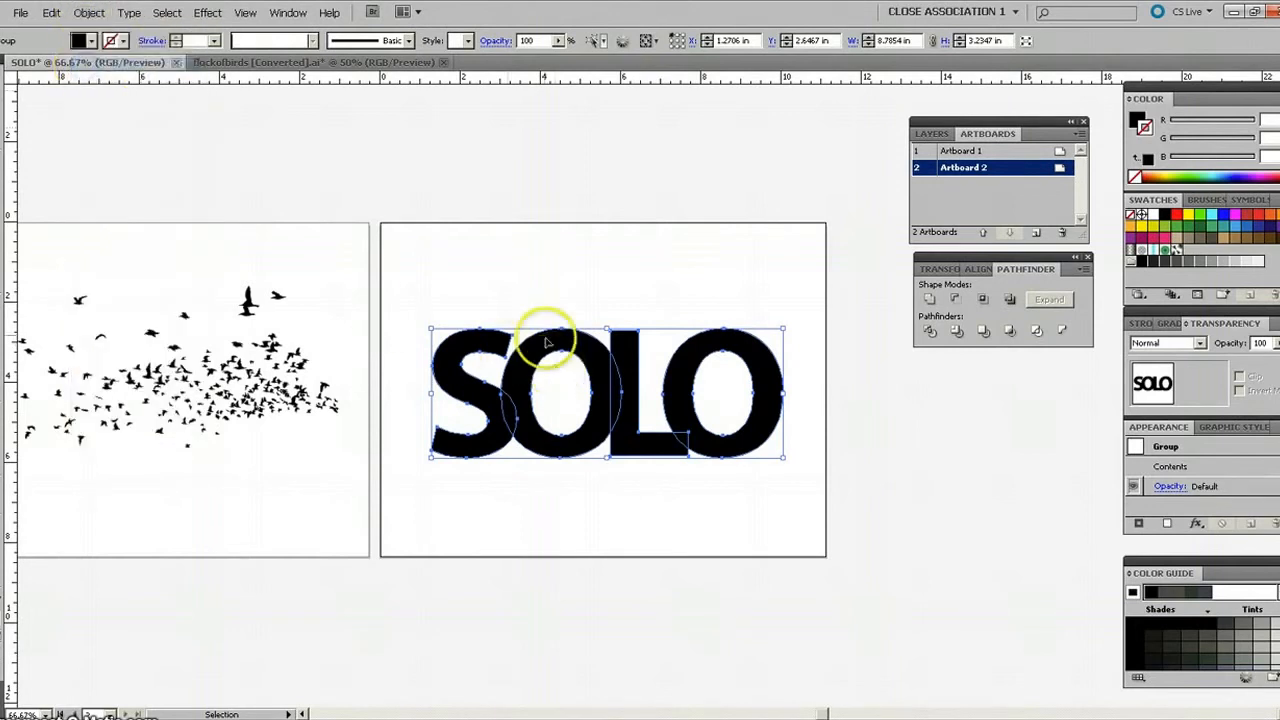
Move the flock of birds from Artboard 1 onto the SOLO lettering on Artboard 2.
left_click(486, 323)
left_click(486, 340)
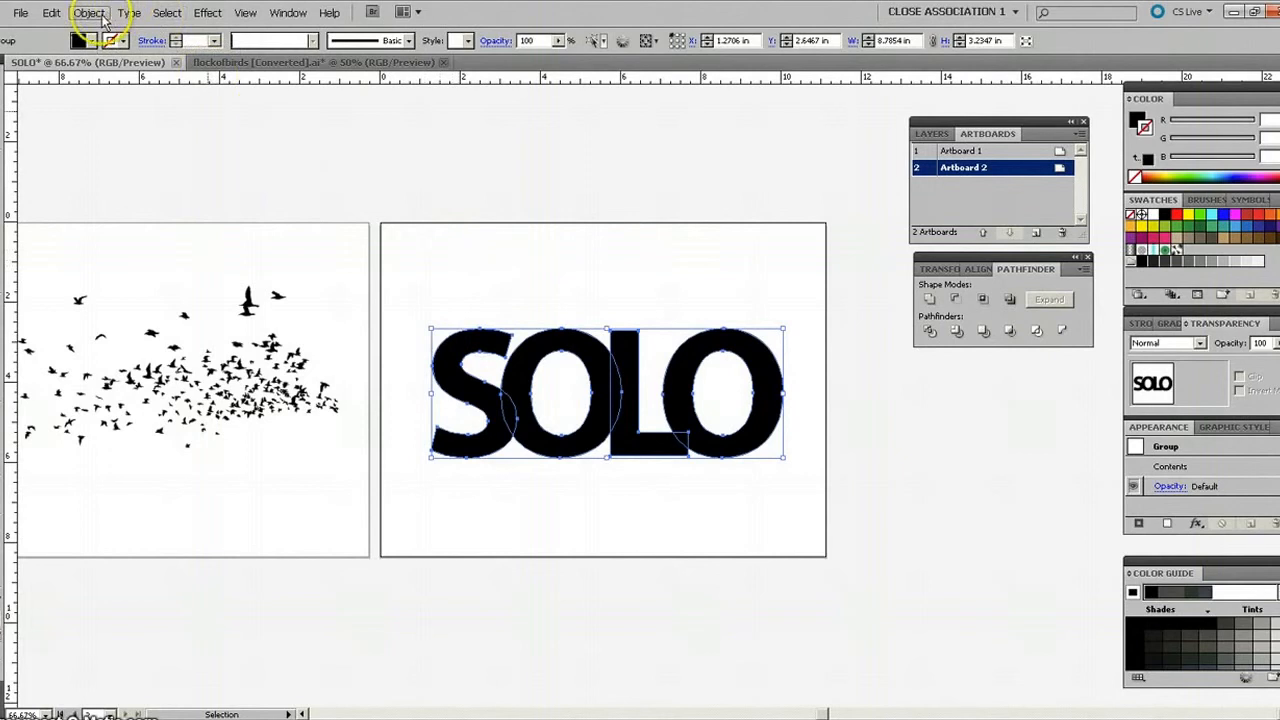
left_click(435, 286)
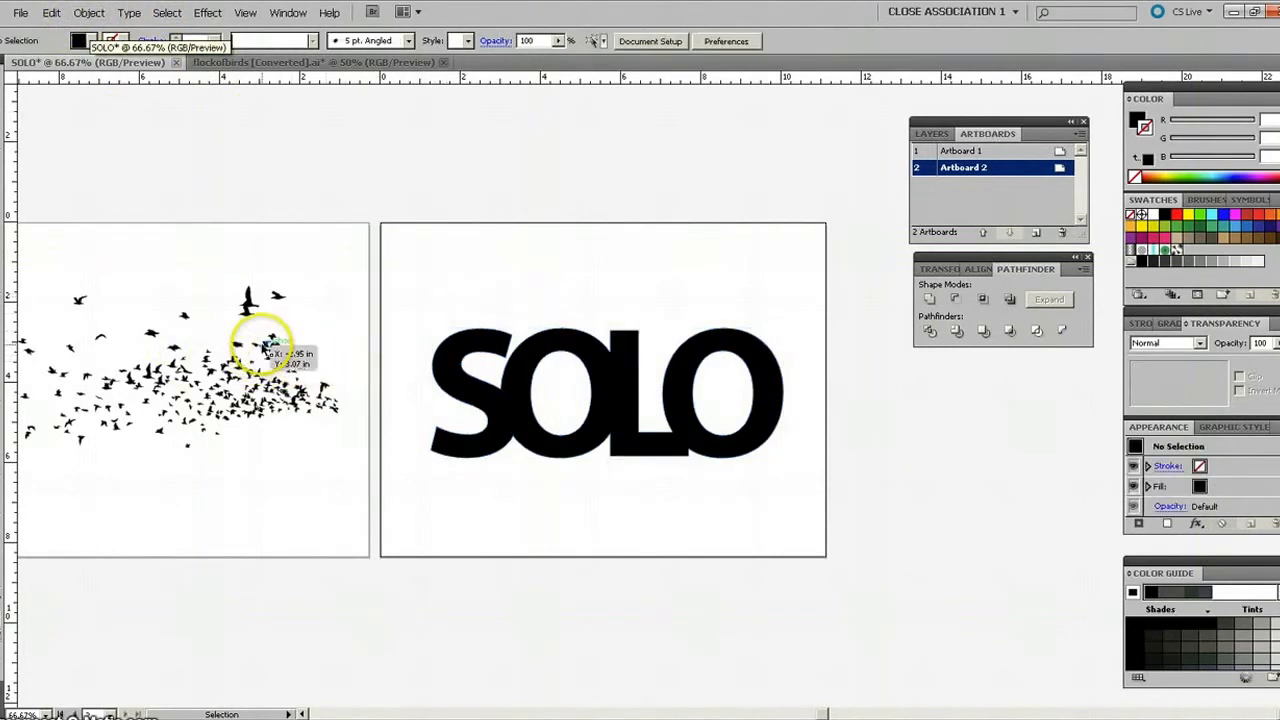
left_click_drag(265, 348, 695, 356)
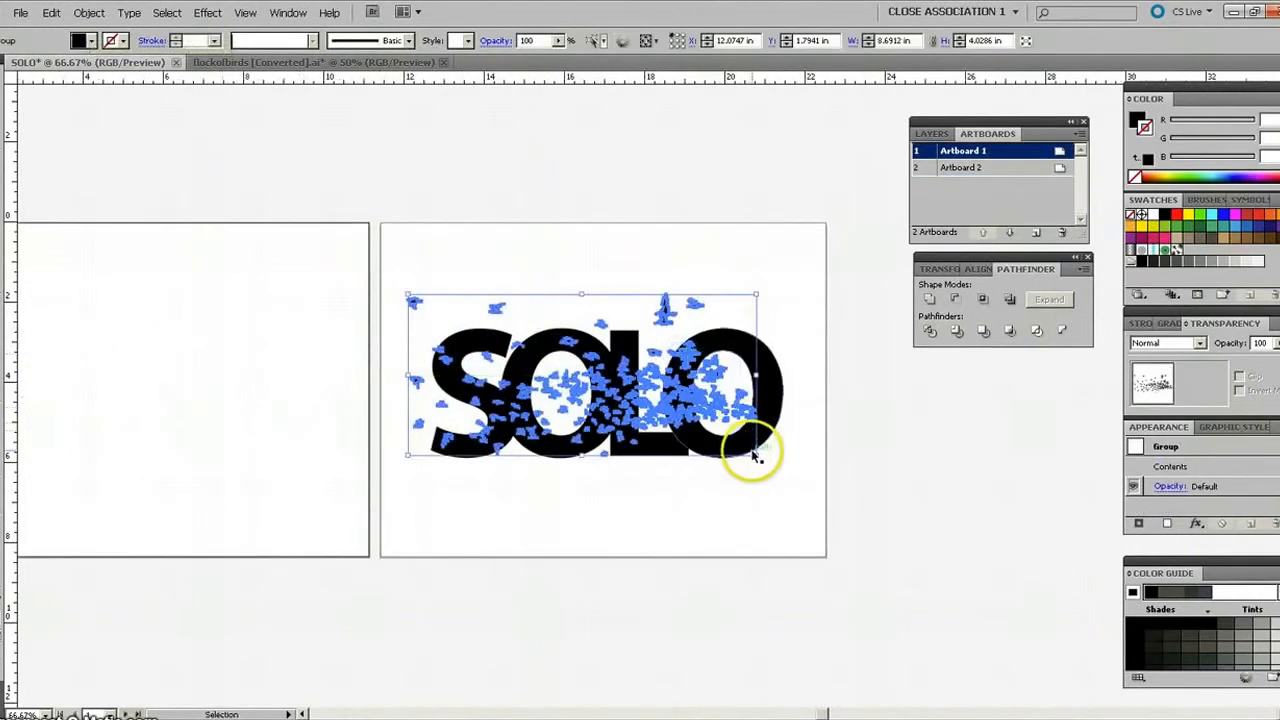
Enlarge the flock of birds to about 10.9 × 5.1 in and reposition it to span the SOLO lettering.
left_click_drag(755, 455, 791, 487)
left_click_drag(585, 392, 556, 369)
left_click_drag(771, 449, 814, 494)
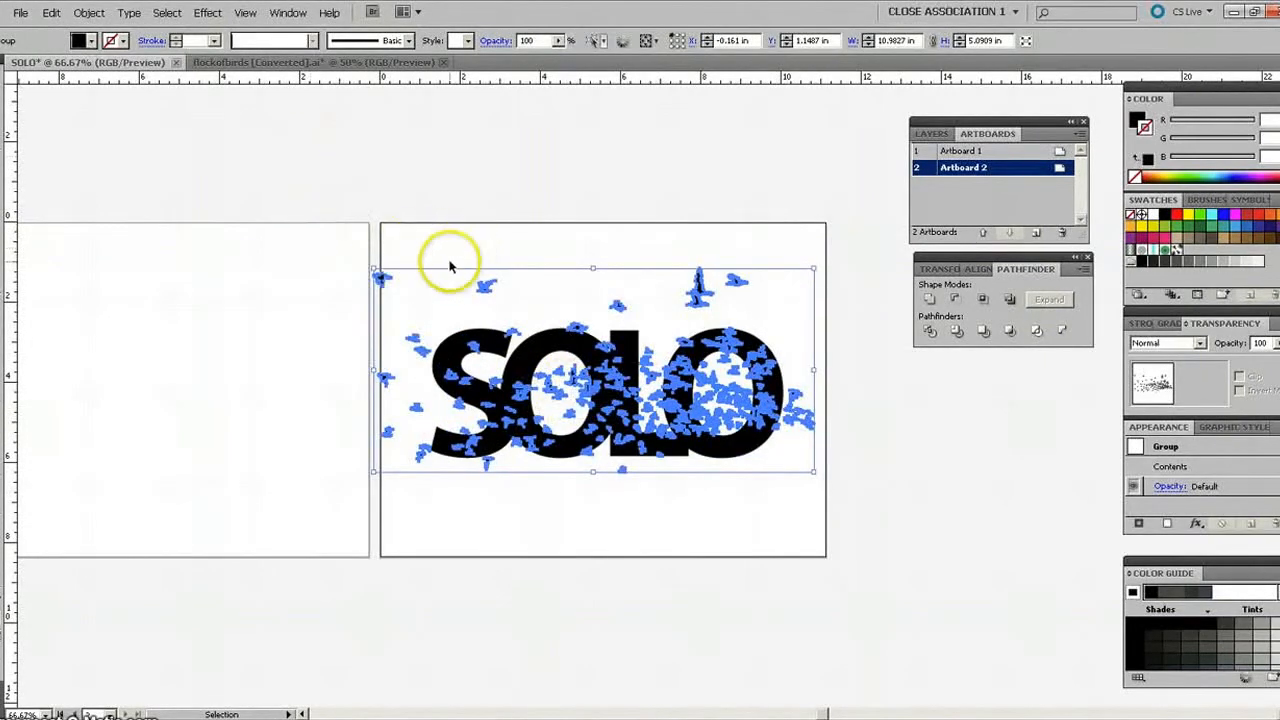
left_click_drag(372, 268, 388, 284)
left_click_drag(812, 470, 843, 496)
left_click(684, 402)
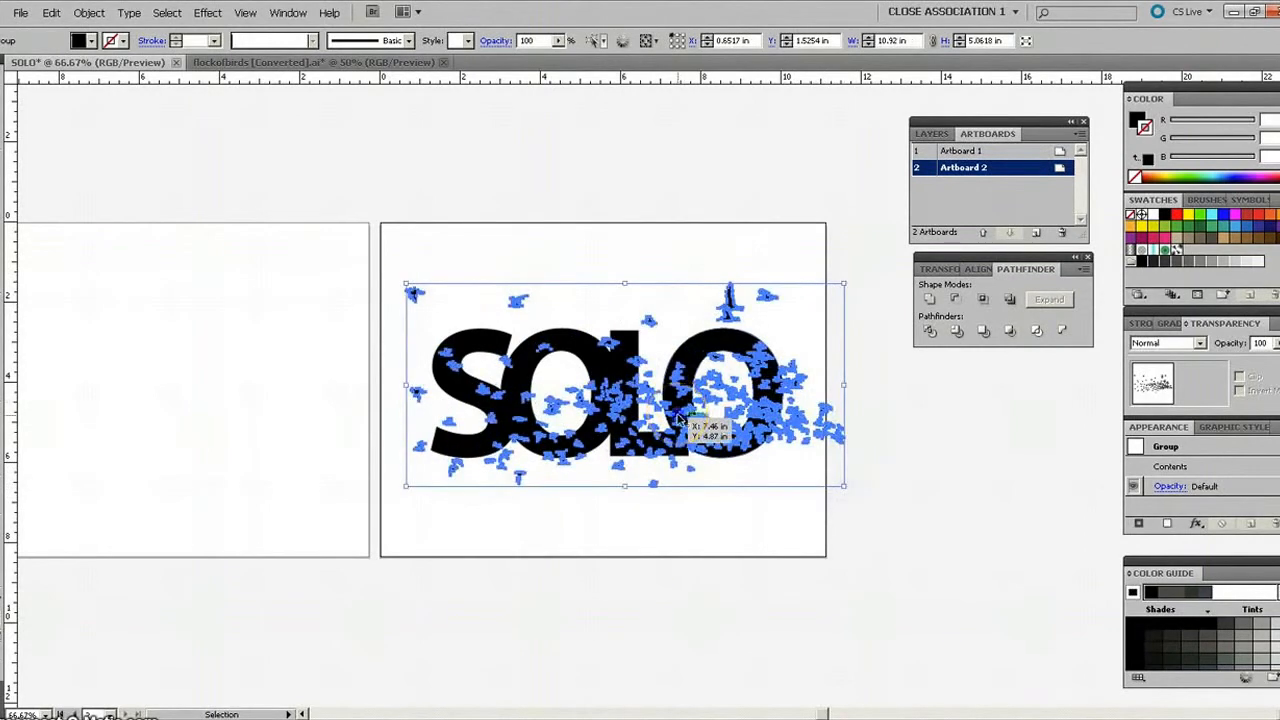
left_click_drag(679, 417, 652, 406)
Rotate the flock slightly clockwise and shift it down so the dense birds cover the base of the lettering.
left_click(820, 261)
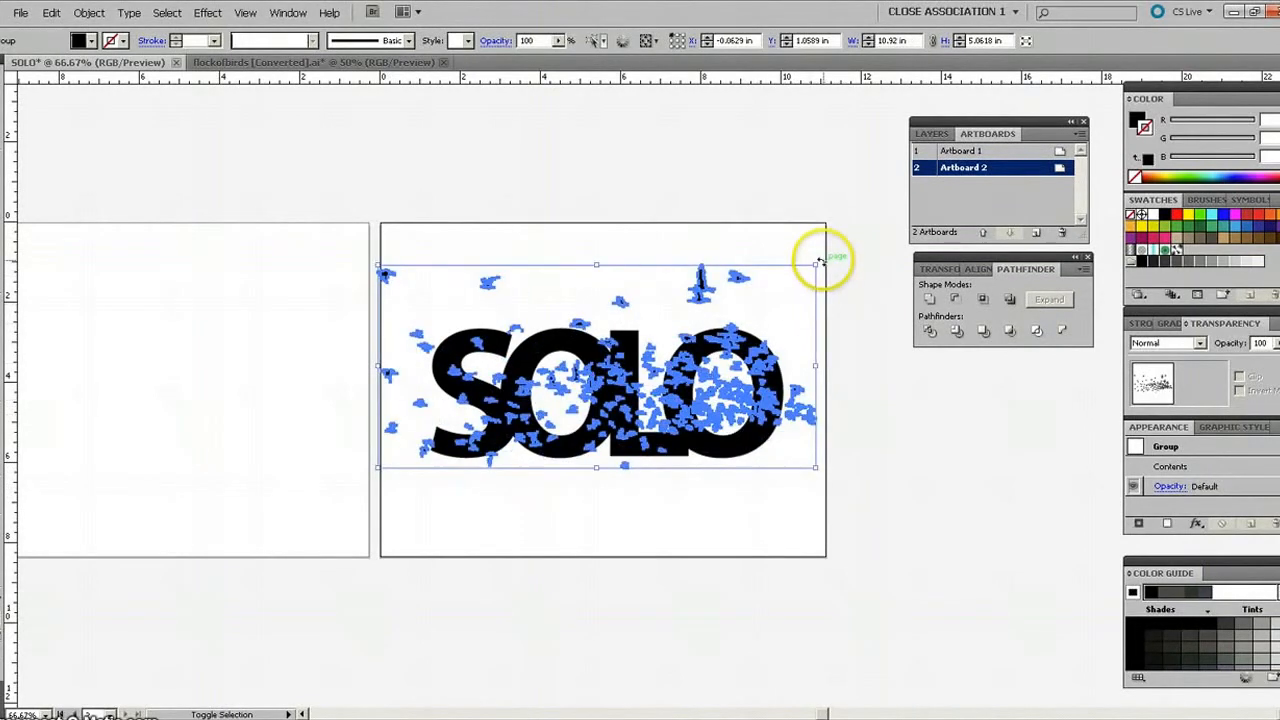
left_click_drag(822, 261, 827, 271)
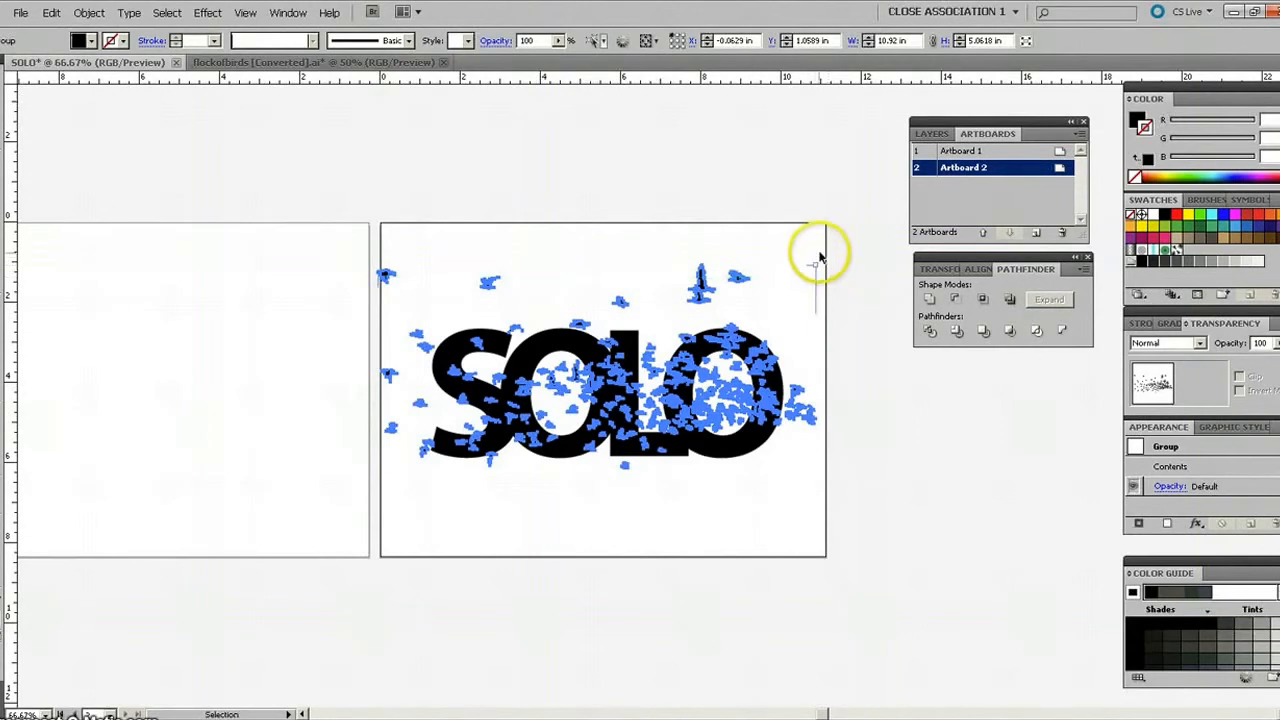
left_click_drag(819, 261, 829, 297)
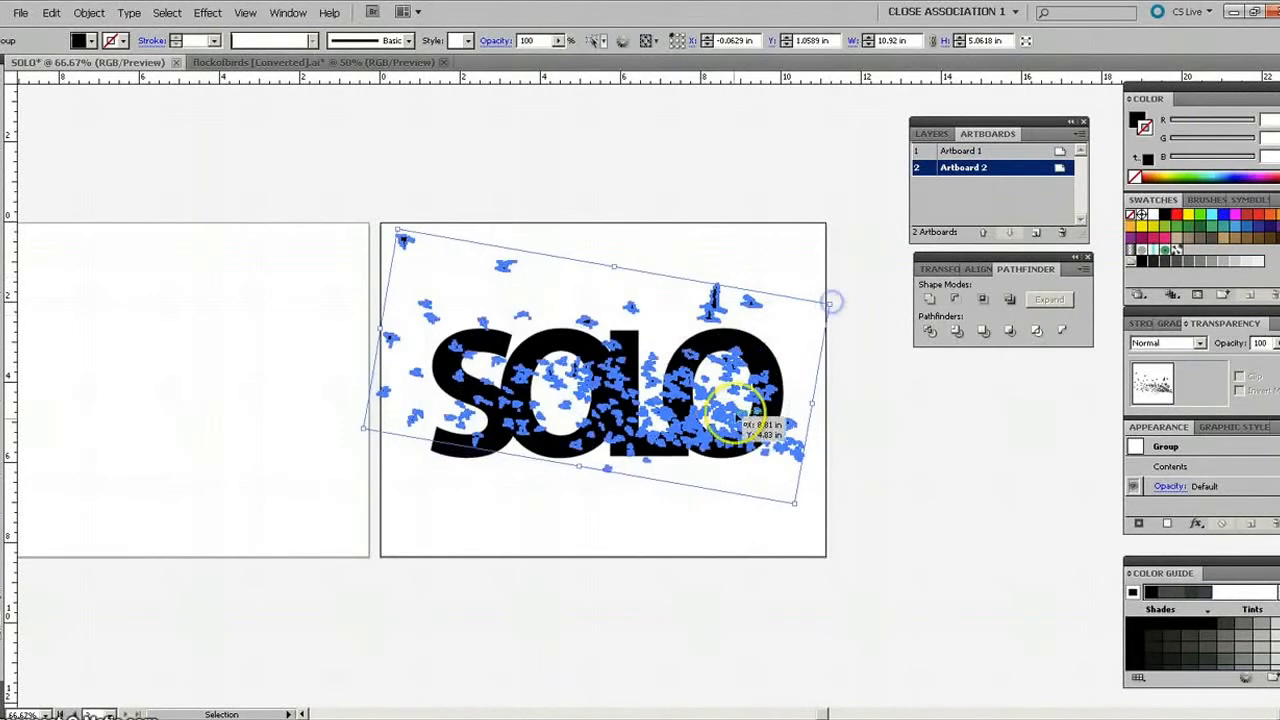
left_click_drag(724, 430, 737, 451)
left_click(855, 392)
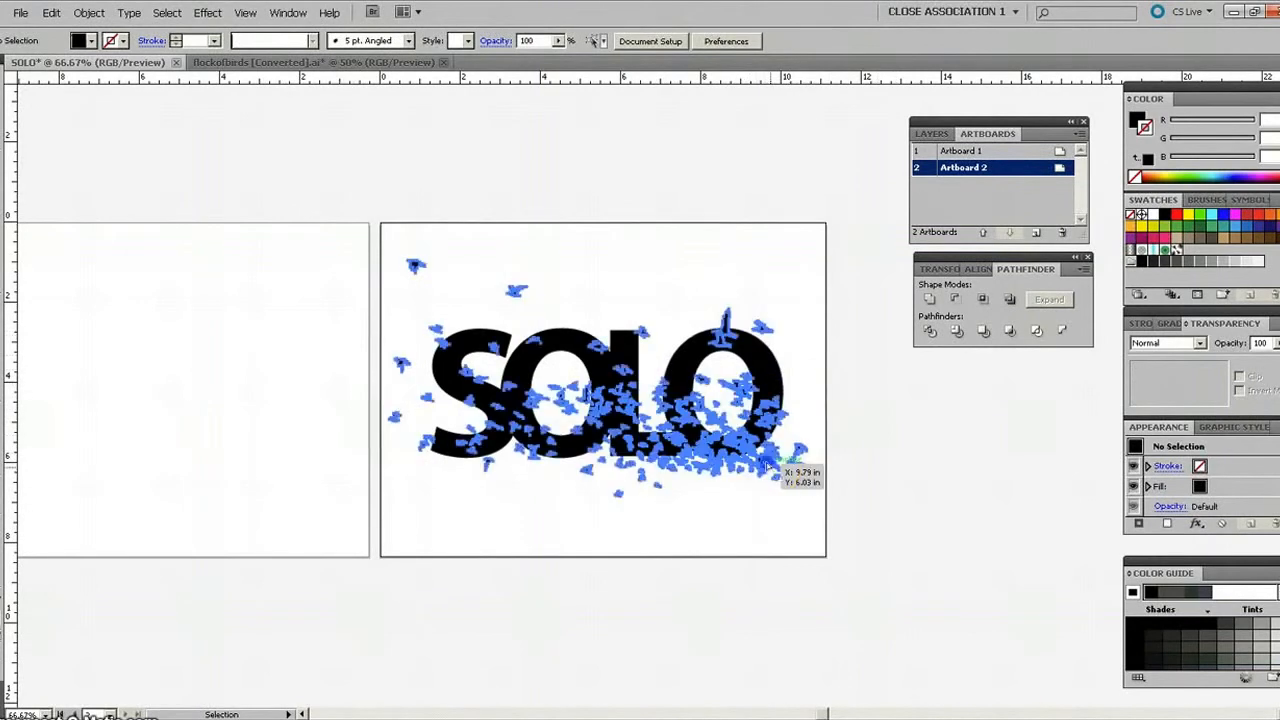
left_click_drag(775, 464, 767, 458)
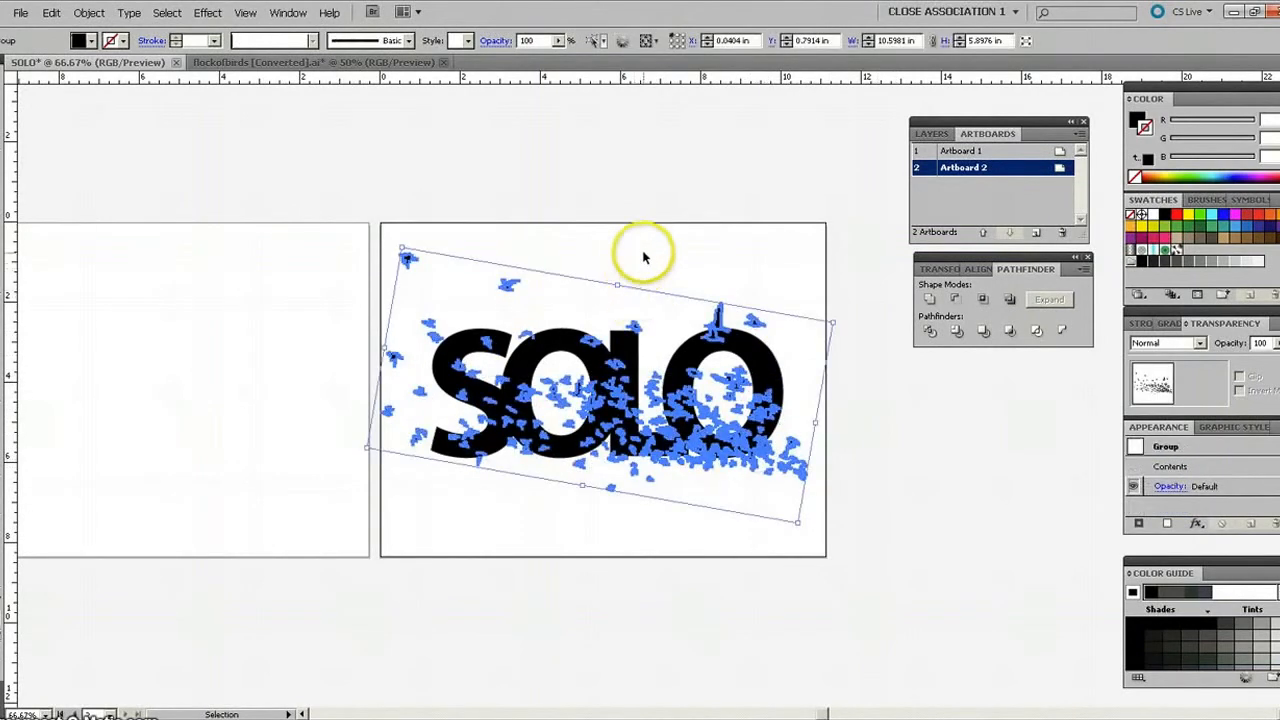
left_click(551, 412)
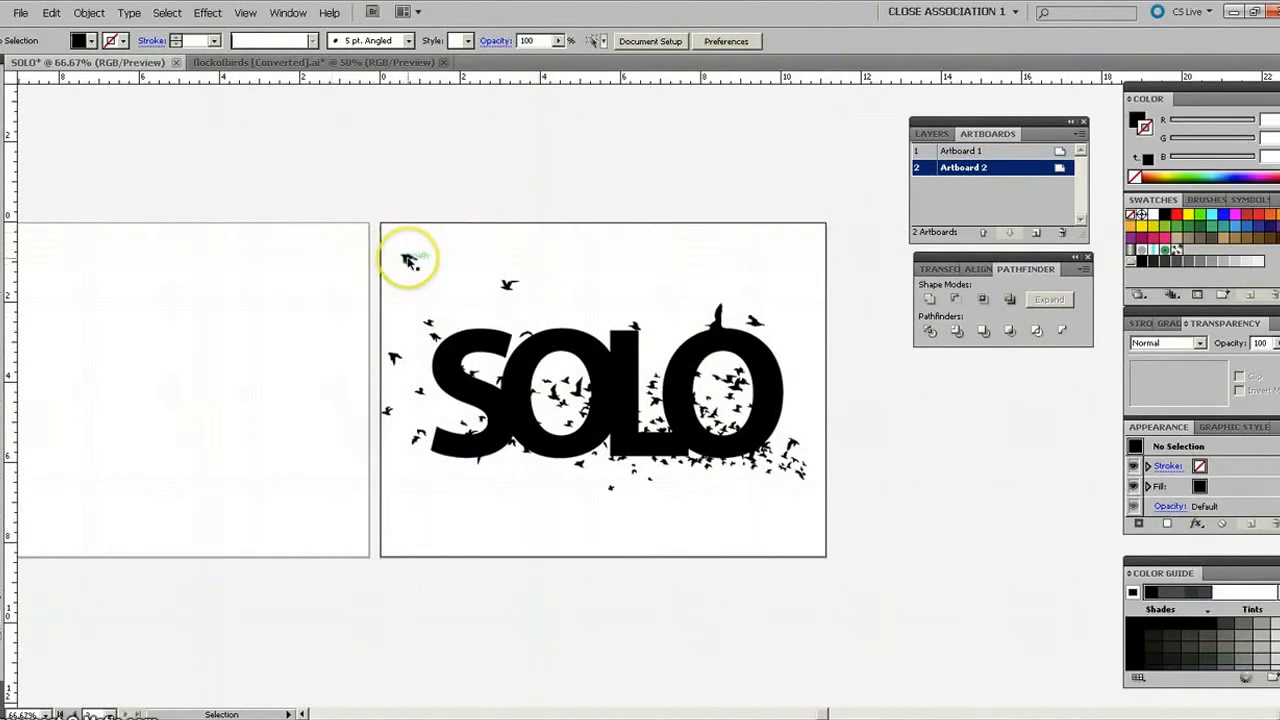
Bring the flock of birds to the front of the SOLO lettering.
left_click(408, 260)
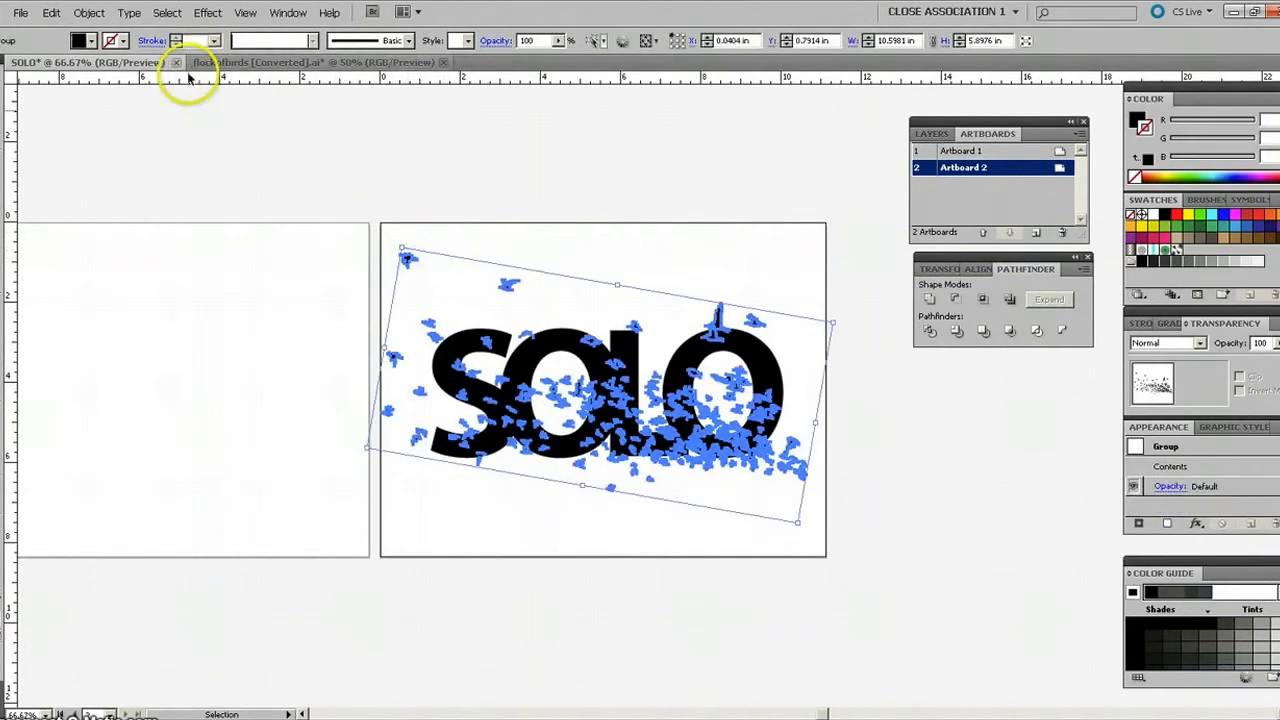
left_click(95, 16)
mouse_move(100, 44)
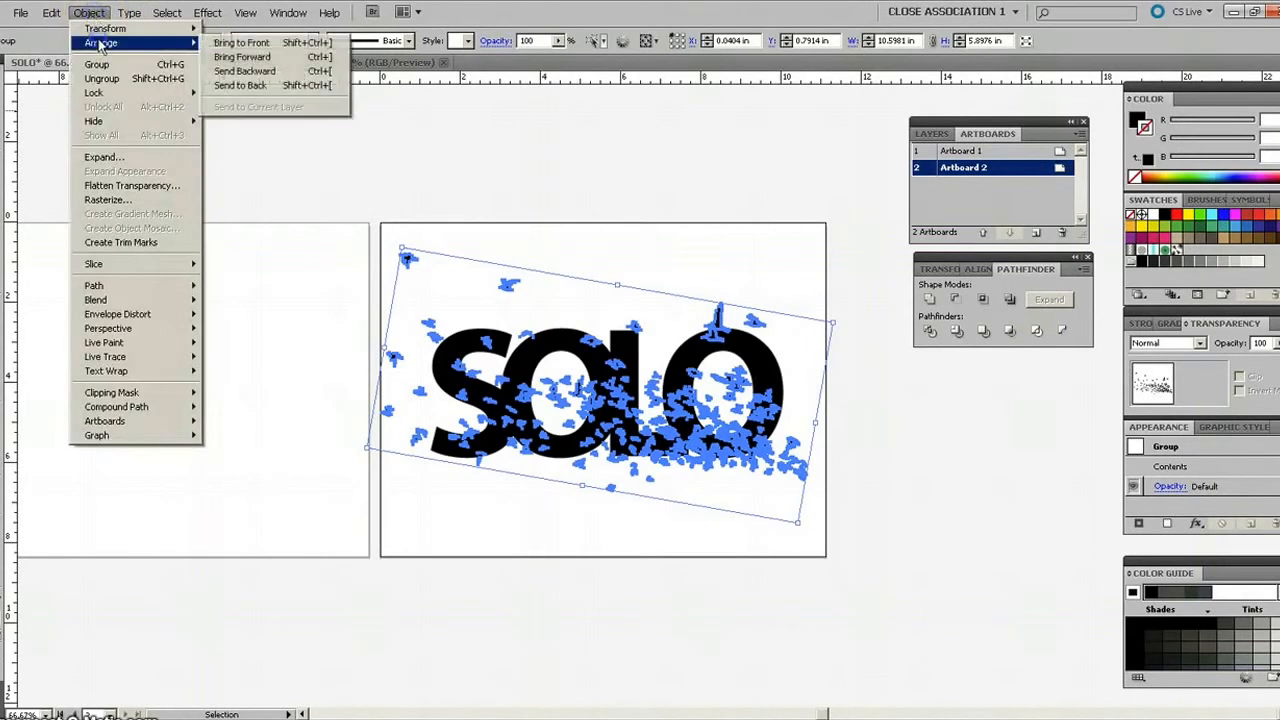
left_click(241, 43)
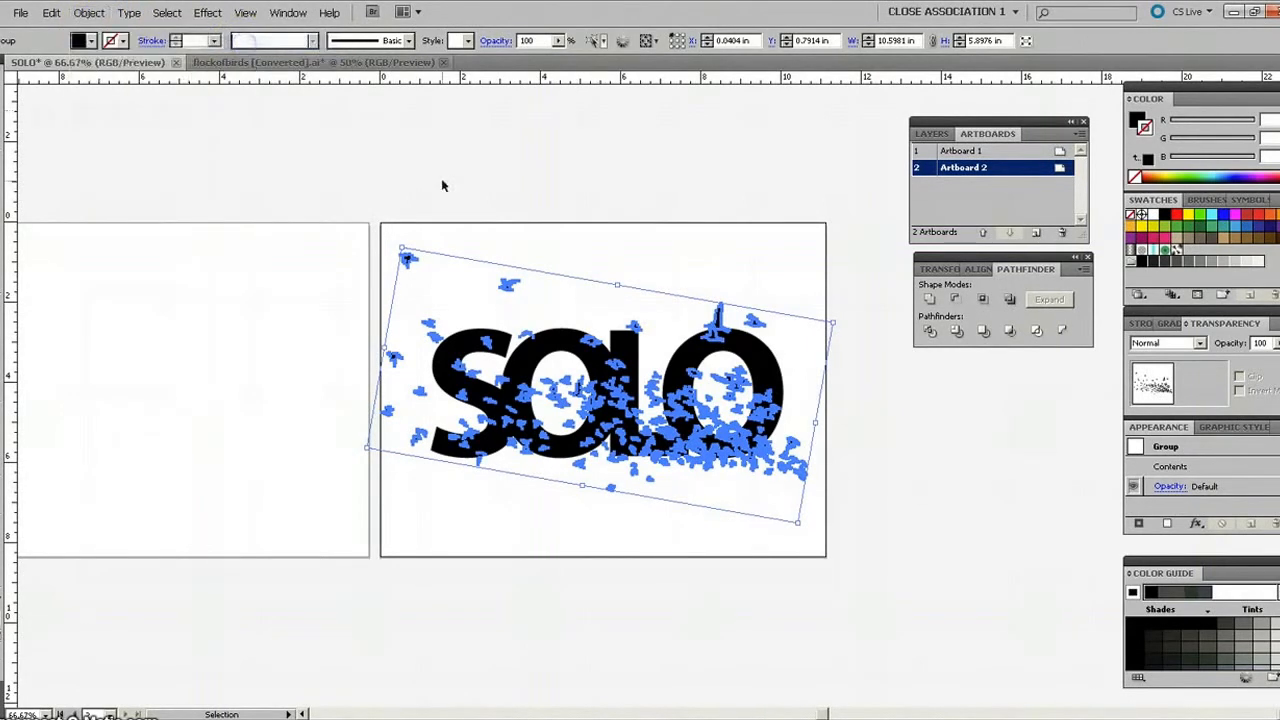
left_click(583, 258)
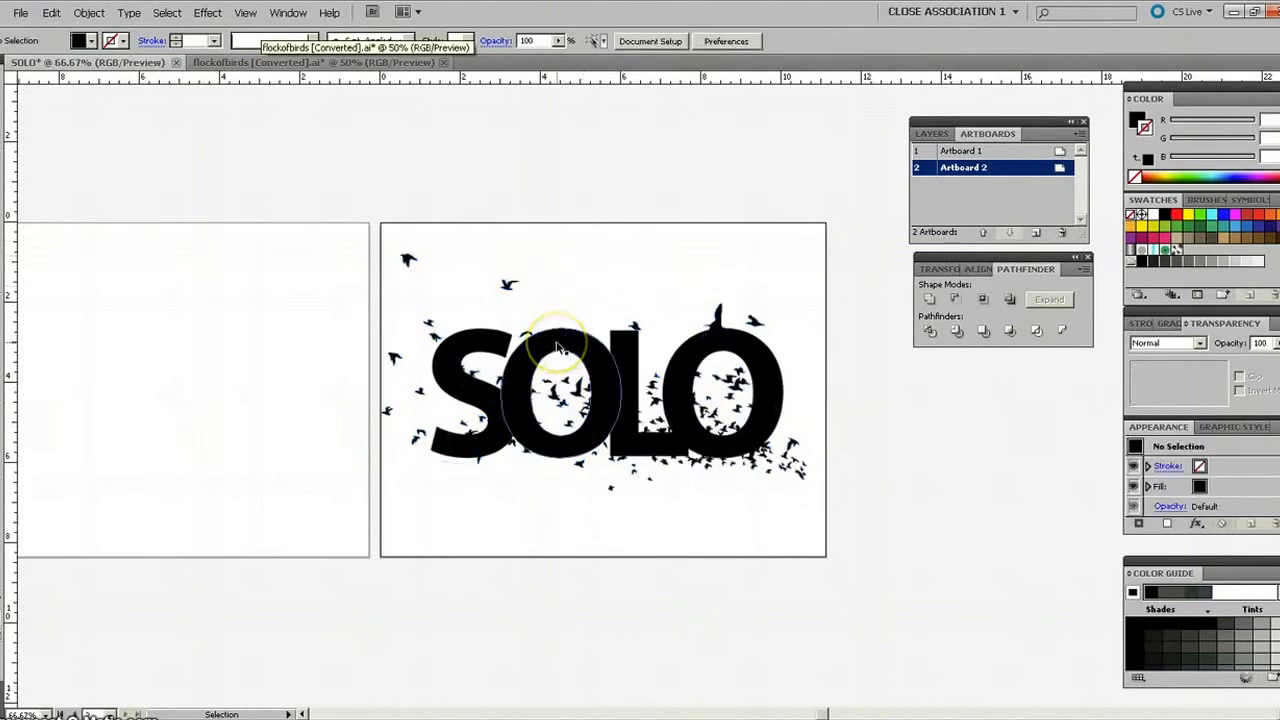
Combine the SOLO lettering and the flock of birds into one compound path.
left_click(560, 347)
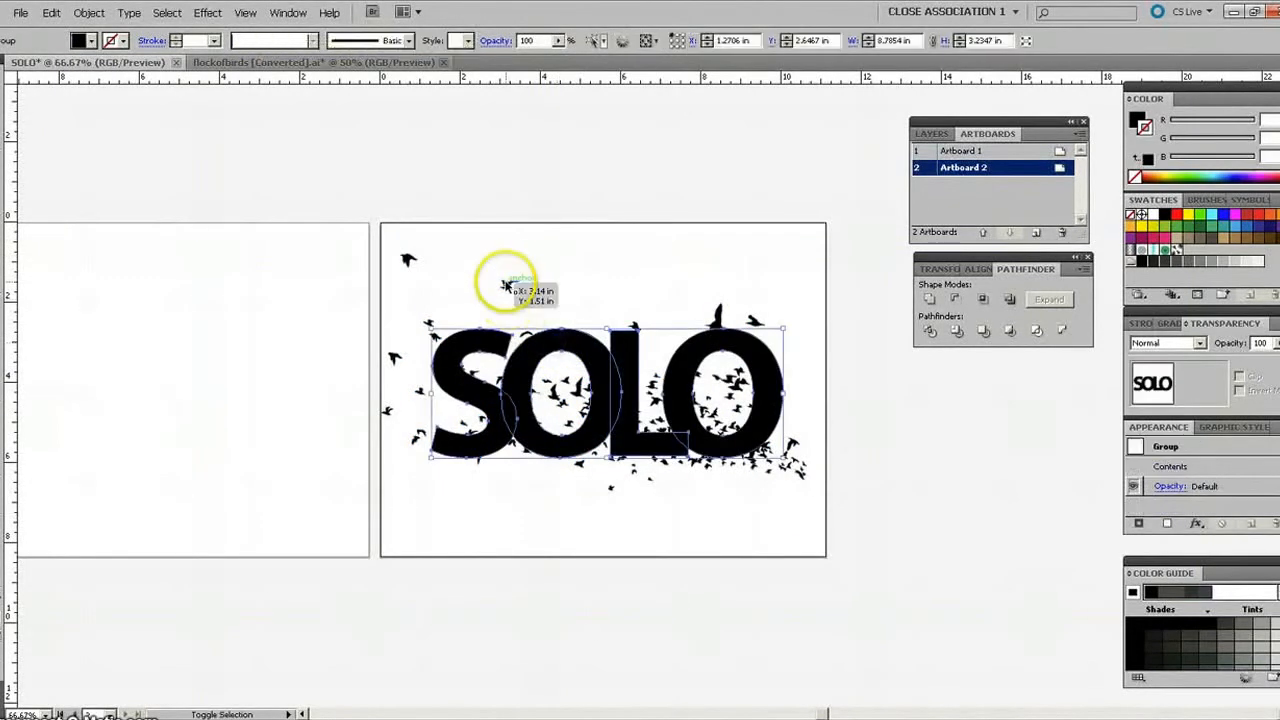
left_click(505, 286, "shift")
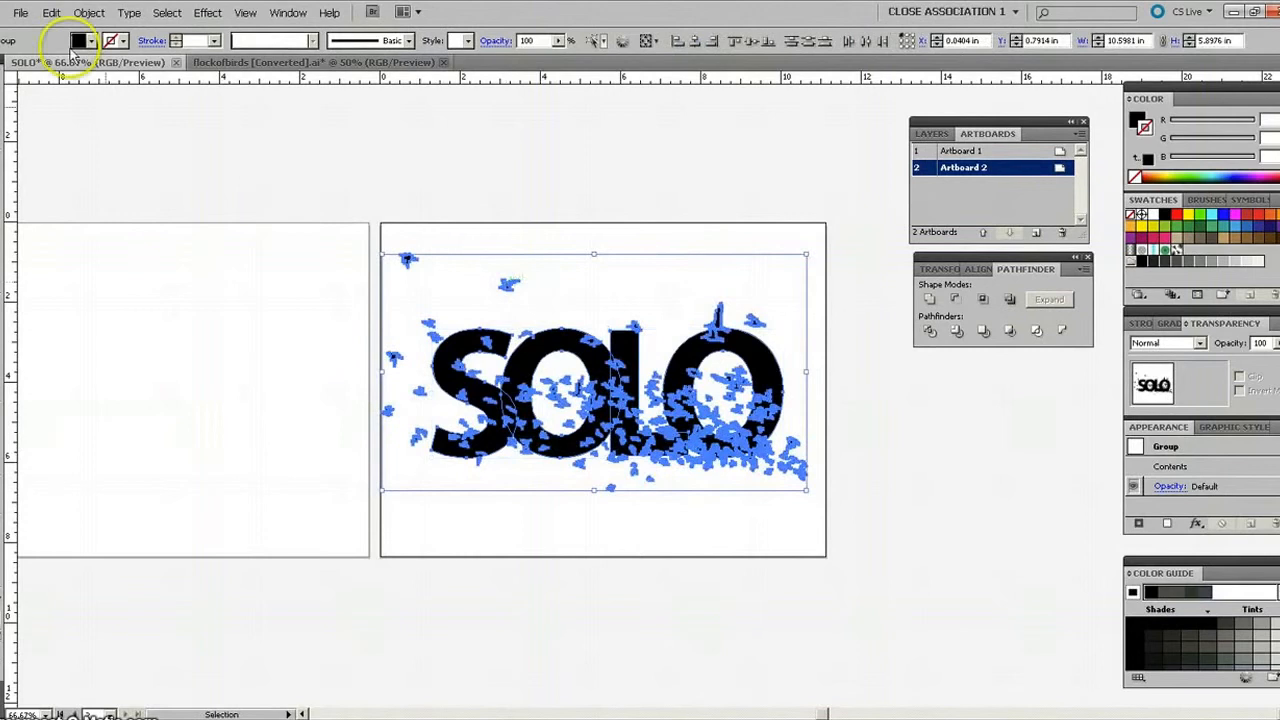
left_click(80, 13)
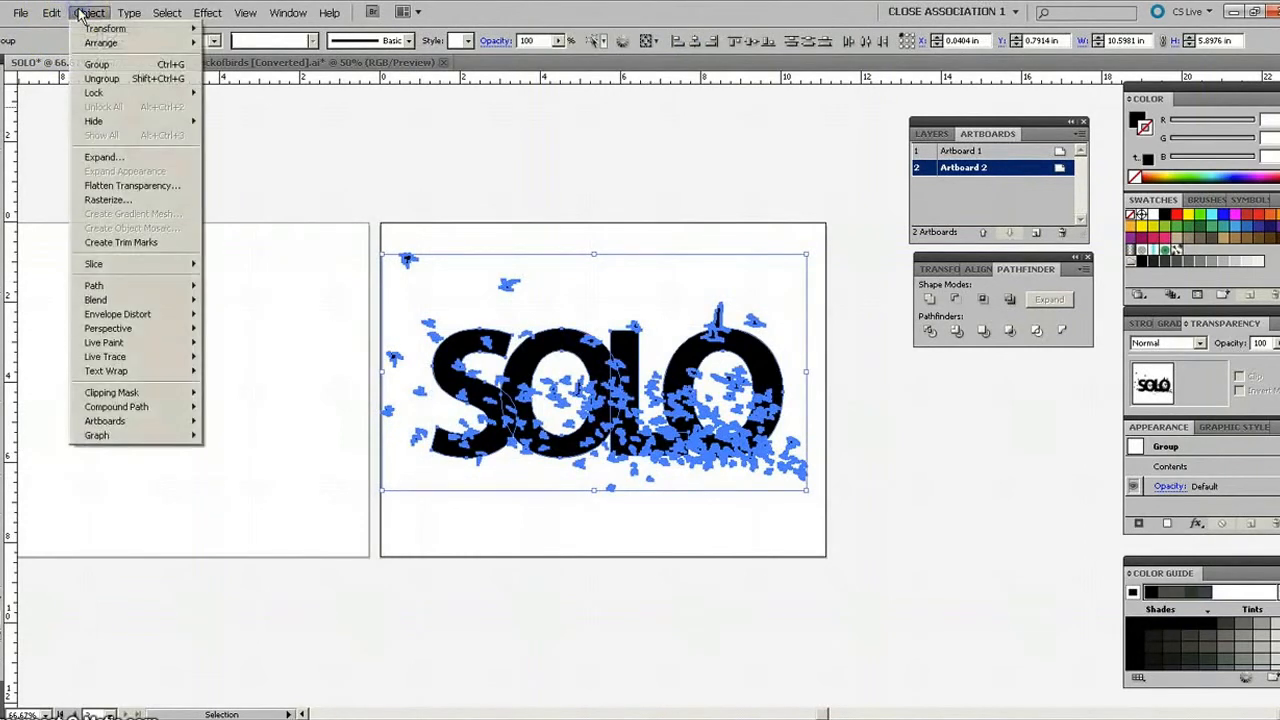
mouse_move(120, 410)
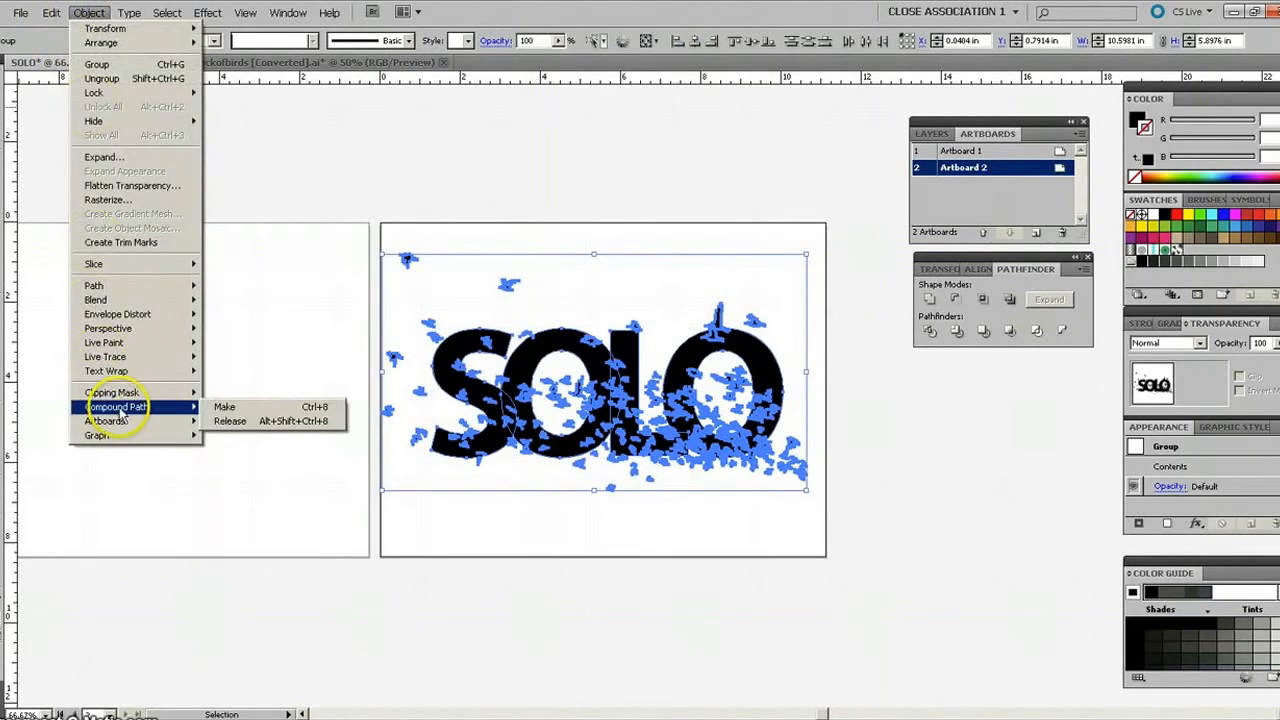
left_click(226, 408)
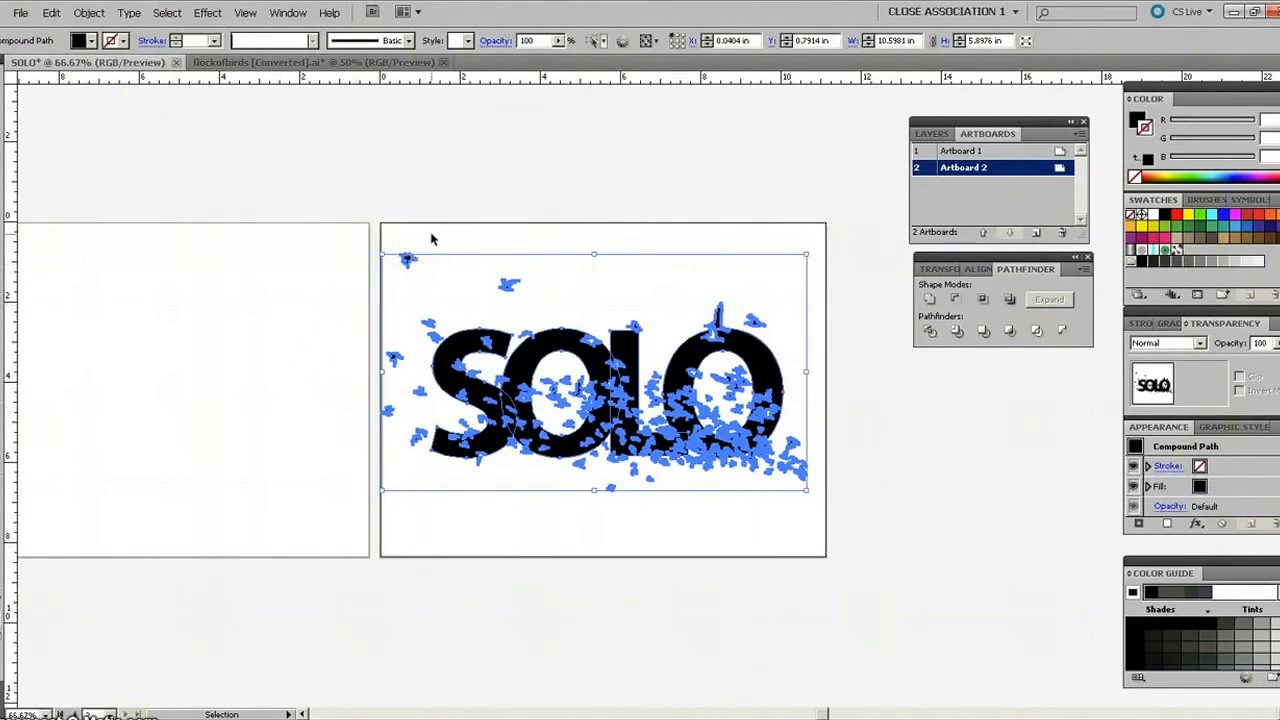
left_click(543, 244)
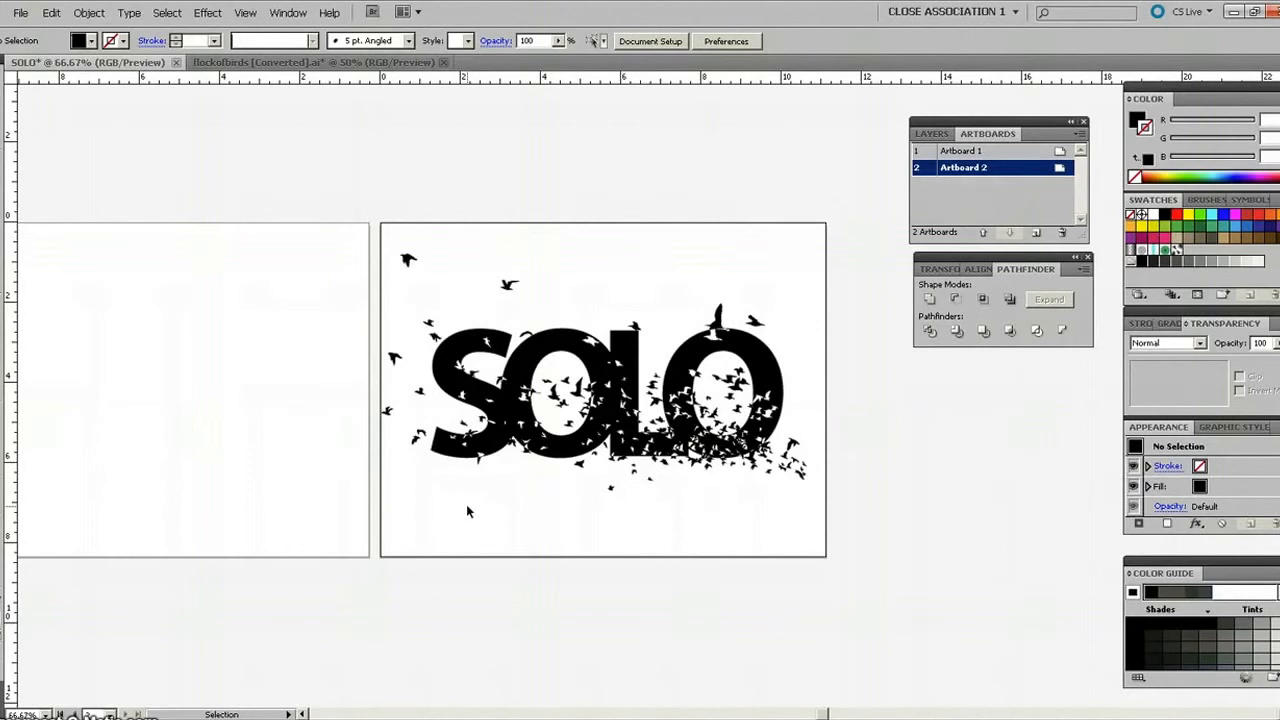
left_click(467, 488)
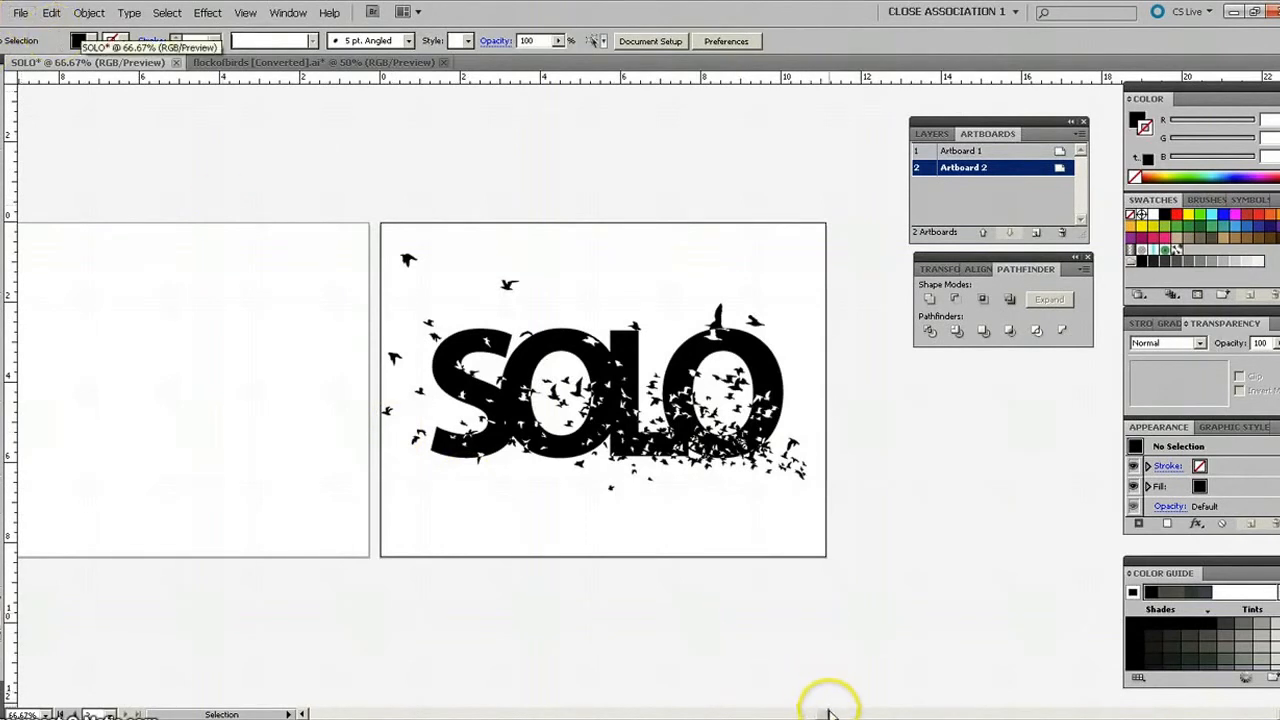
Place the image abre_tus_ojos_1024x7682 from the images folder into the document.
left_click_drag(824, 714, 811, 712)
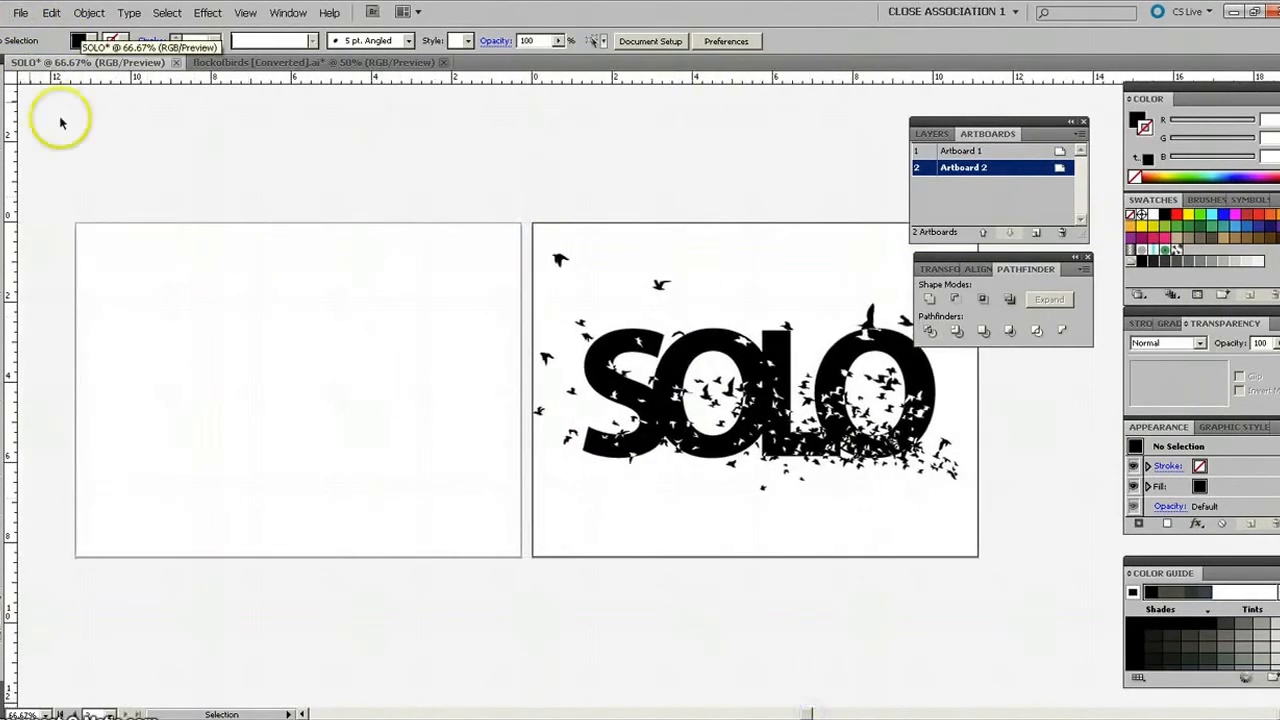
left_click(20, 13)
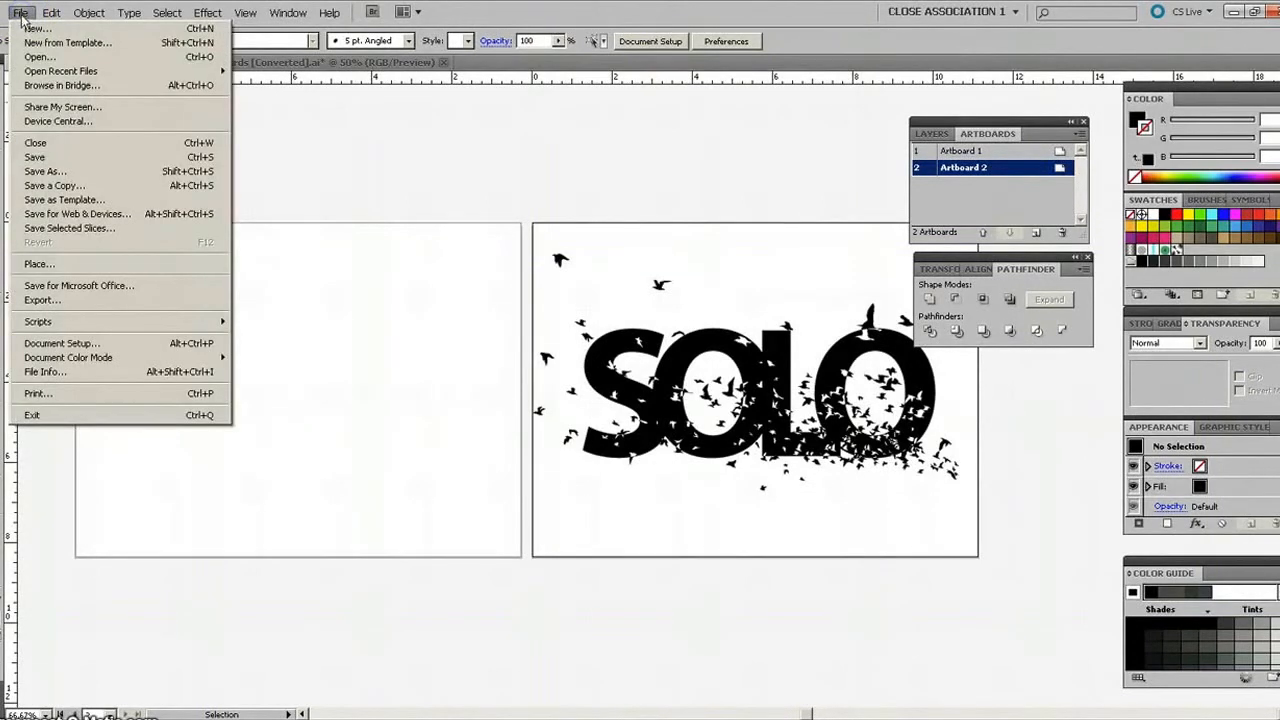
left_click(38, 266)
left_click(36, 268)
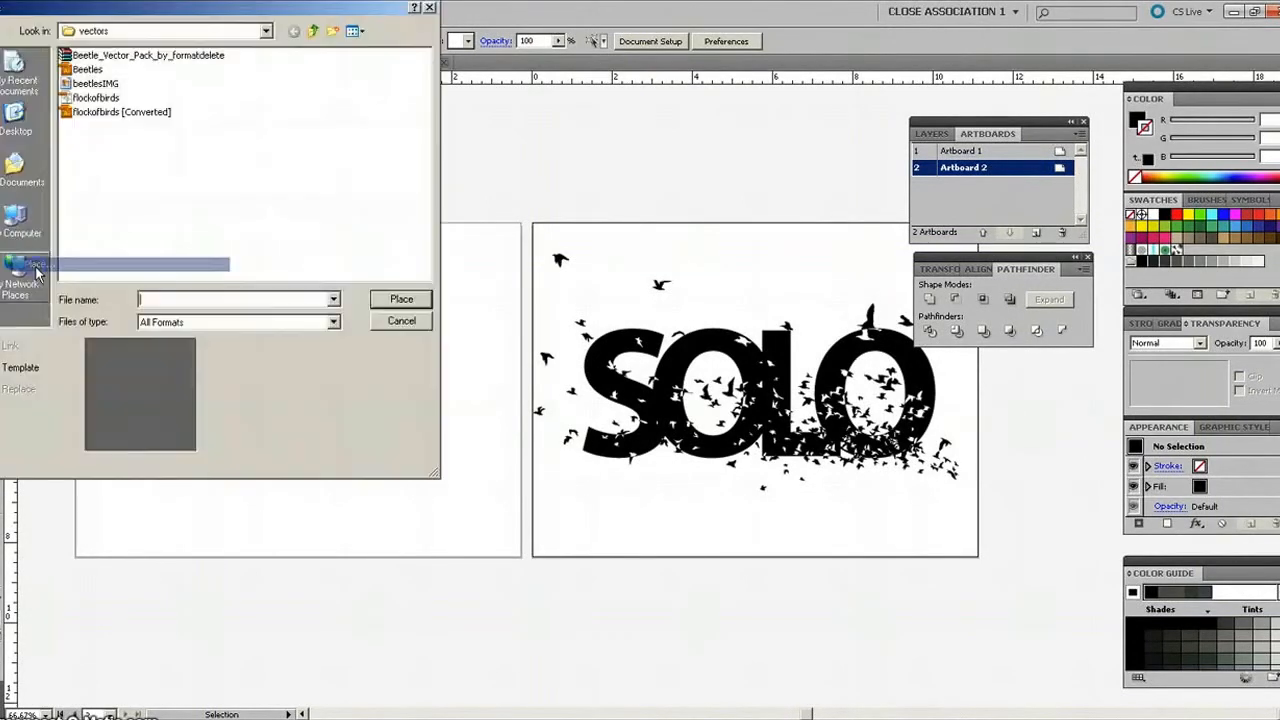
left_click(314, 31)
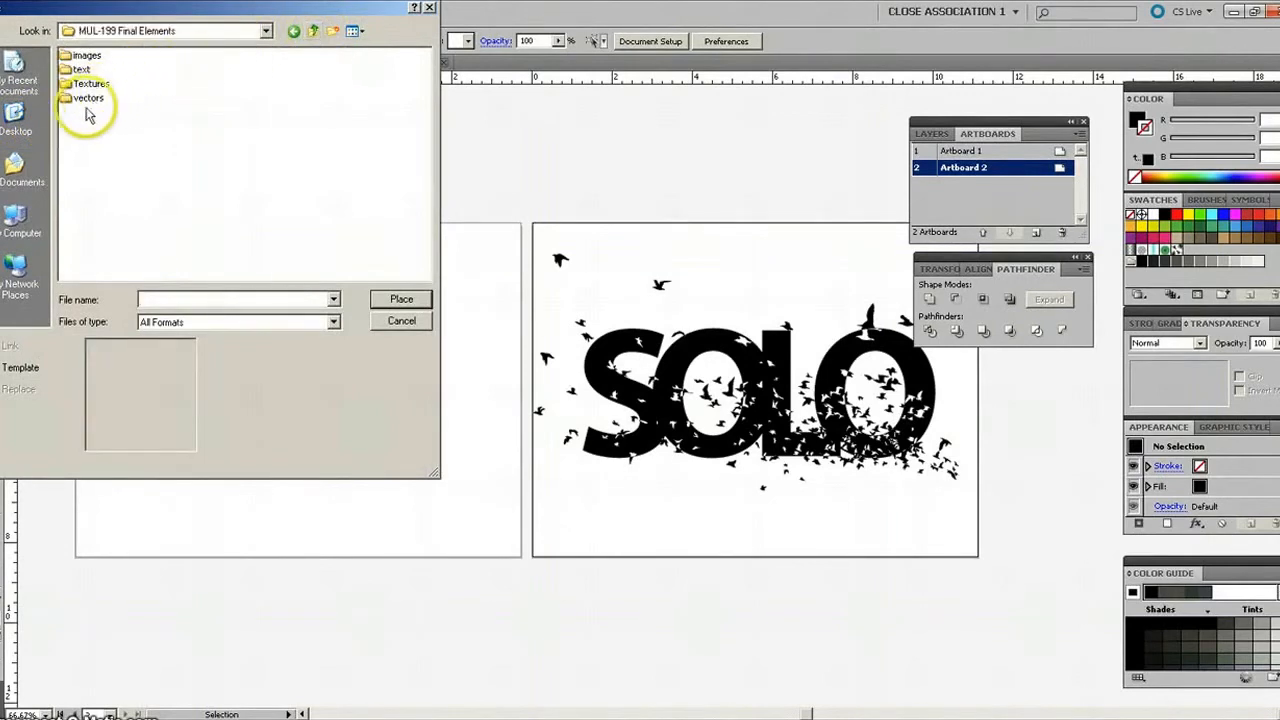
double_click(86, 56)
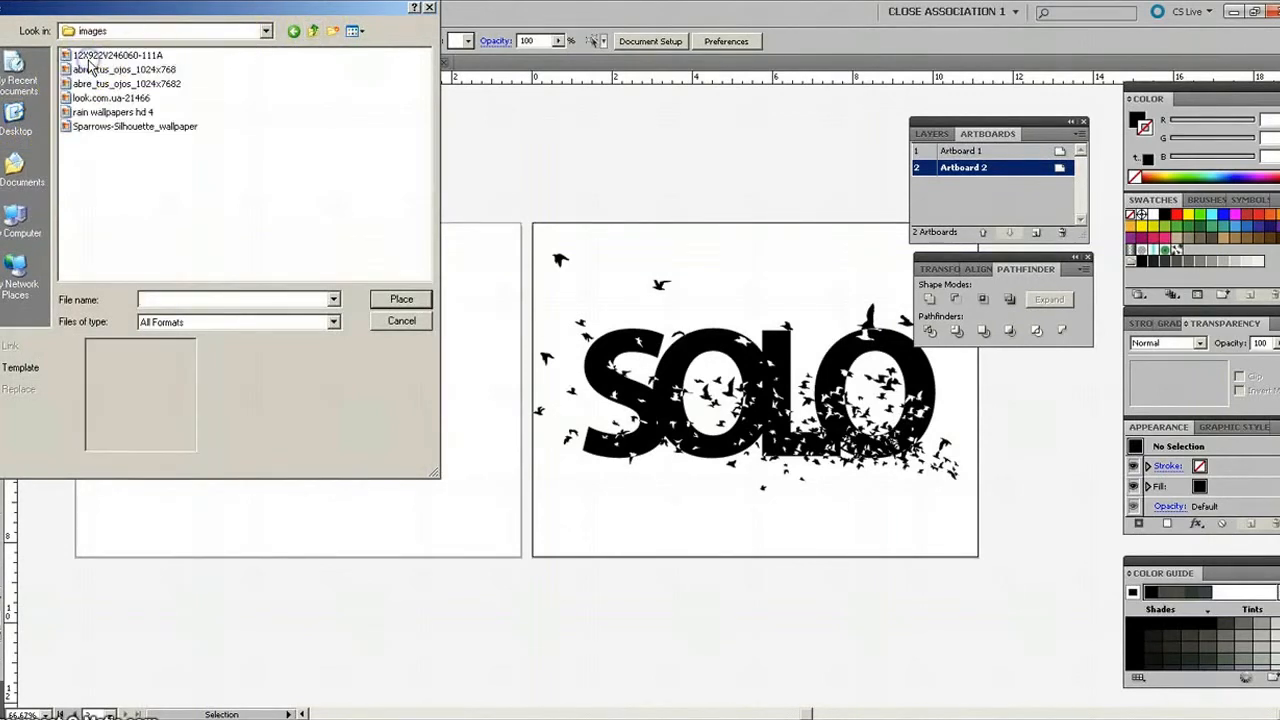
left_click(364, 35)
left_click(372, 48)
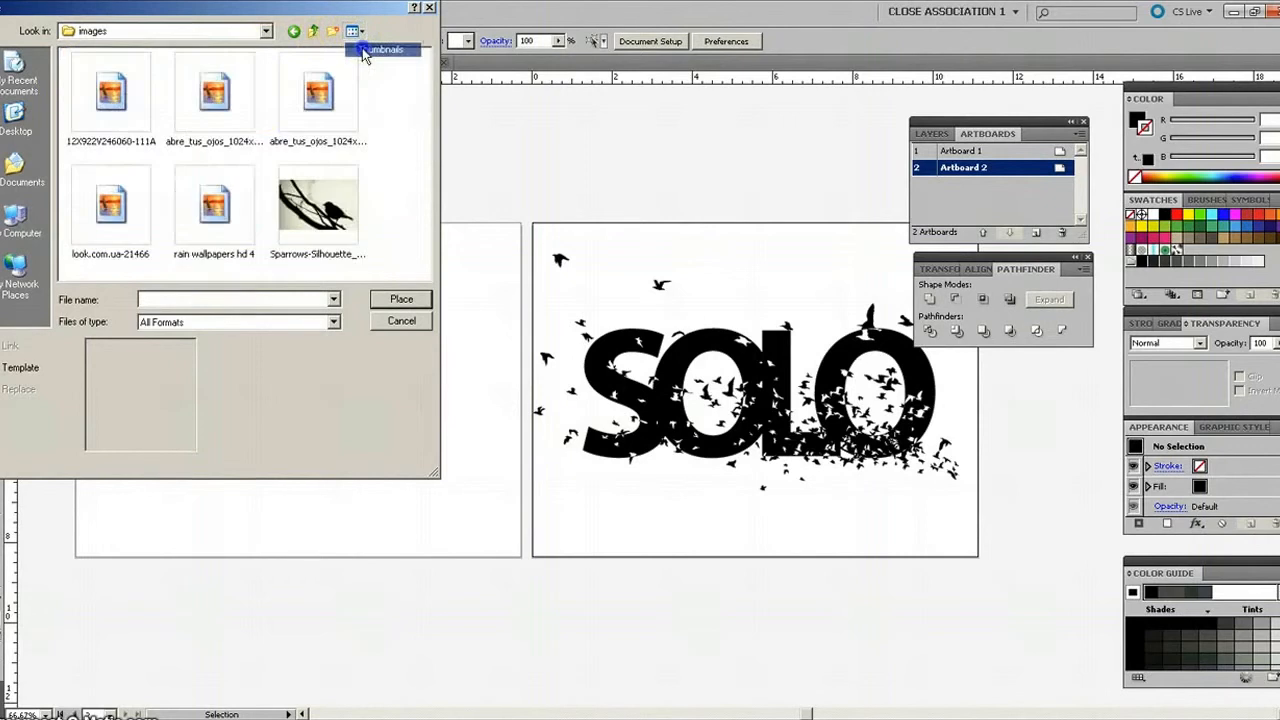
double_click(290, 110)
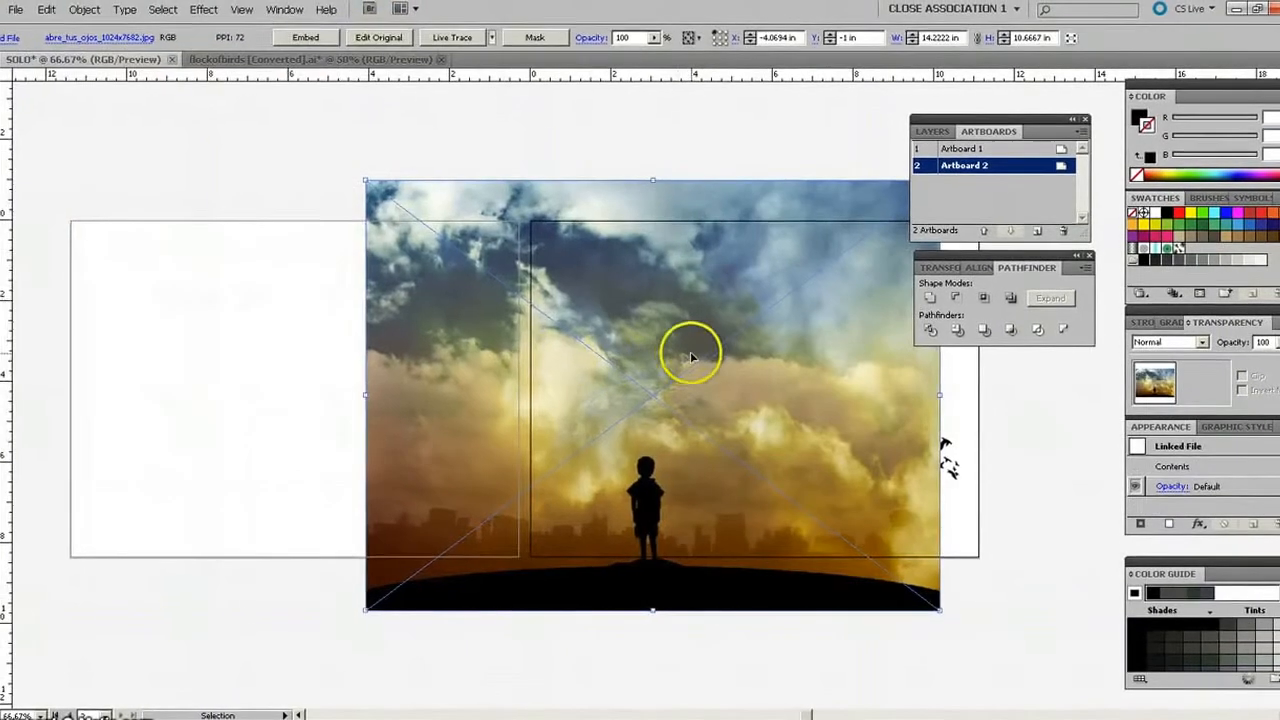
Embed the placed sky image and scale it to about 10.3 × 7.7 in, centred within Artboard 1.
left_click_drag(686, 355, 368, 330)
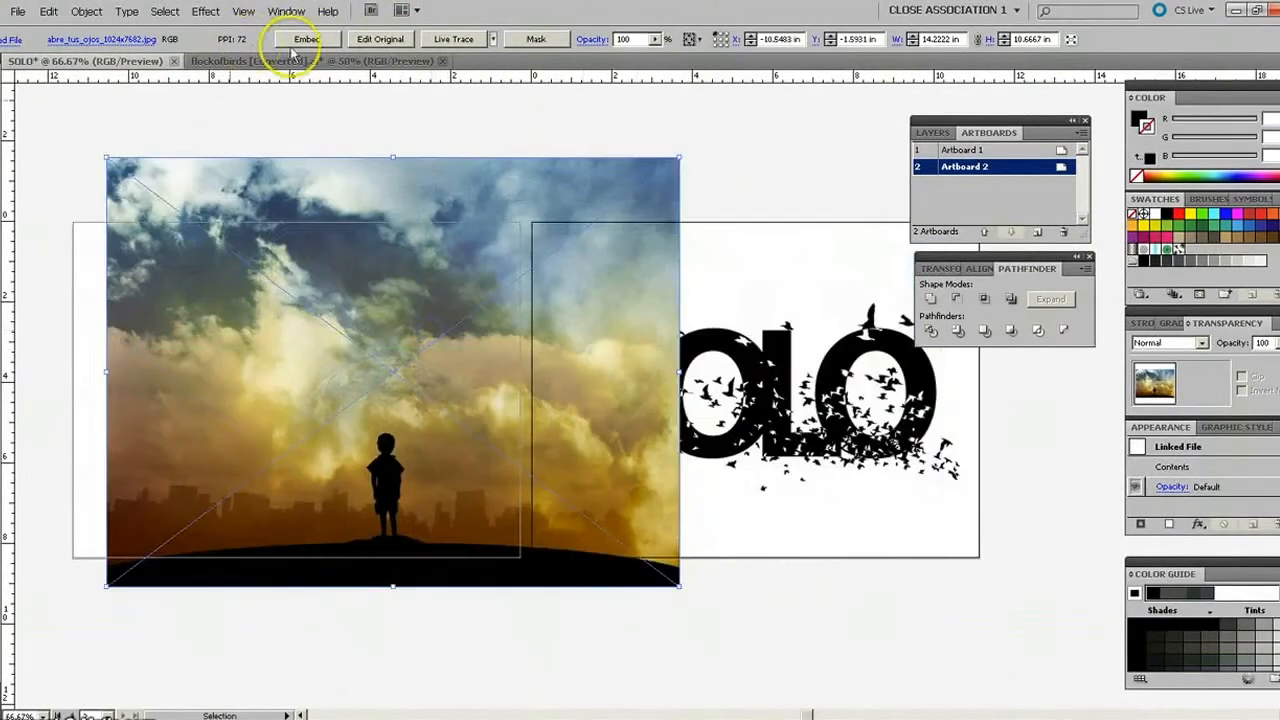
left_click(313, 42)
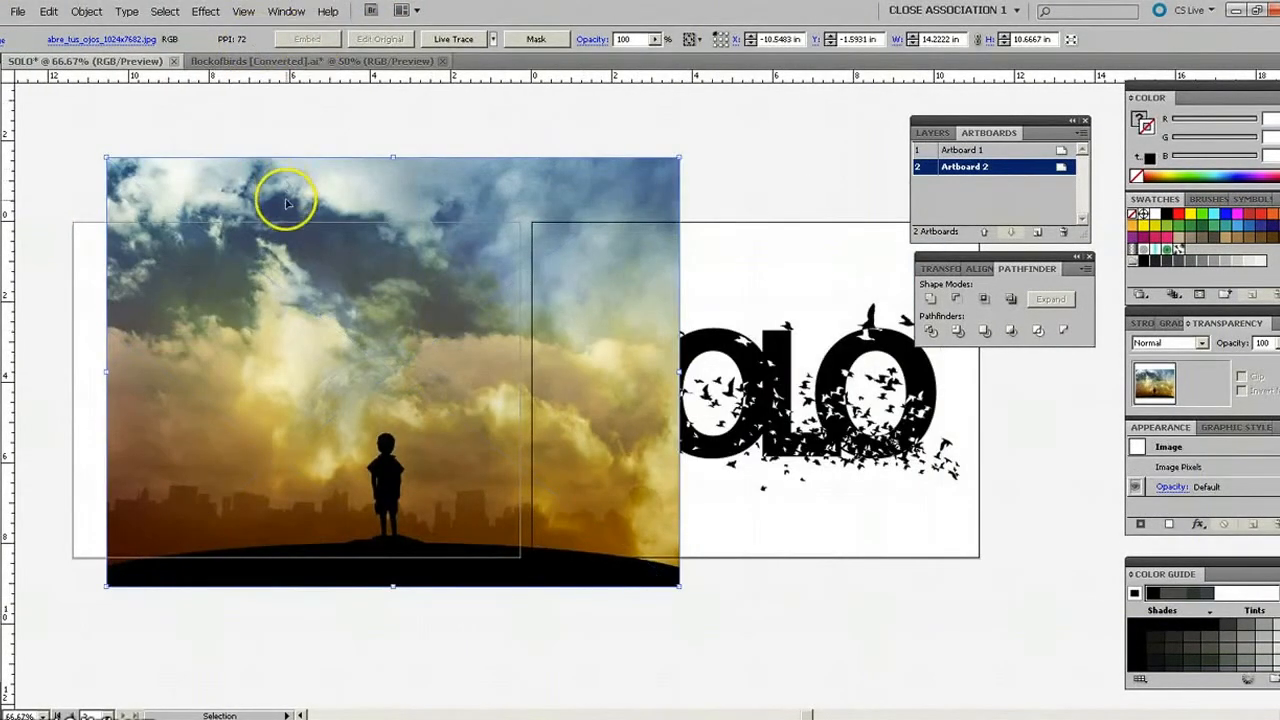
left_click_drag(392, 157, 387, 273)
left_click_drag(466, 350, 368, 301)
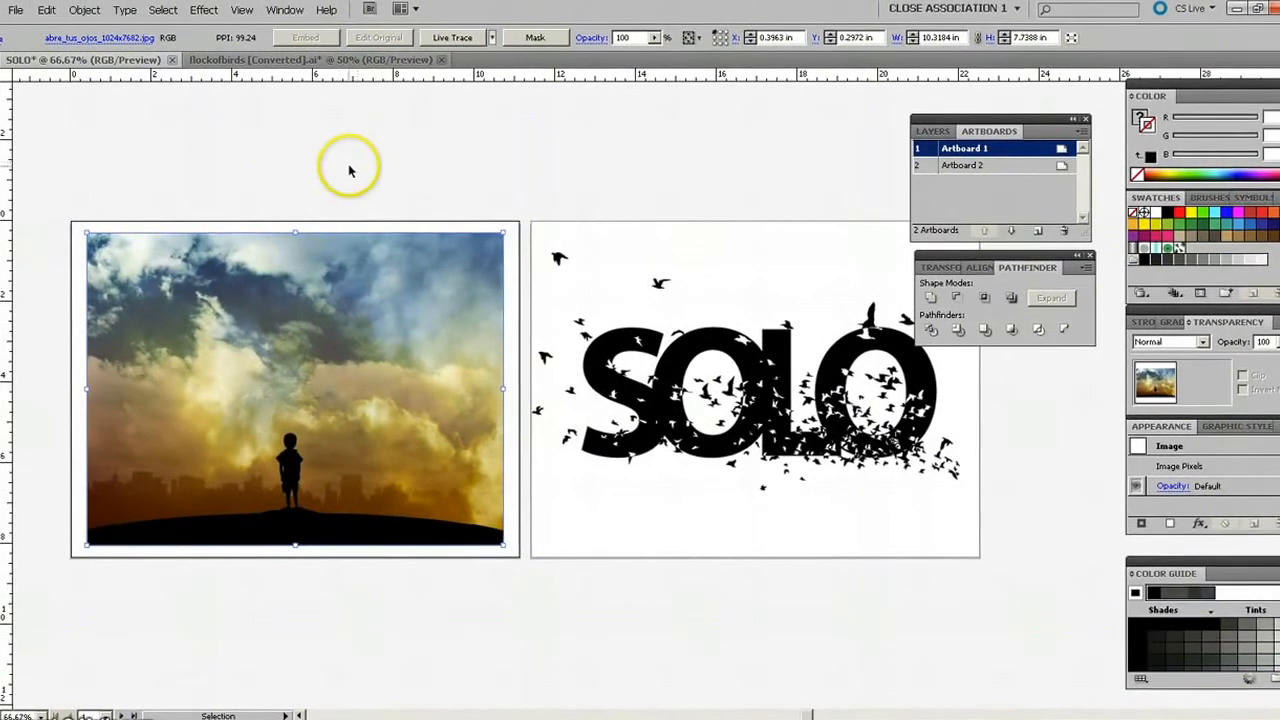
left_click(336, 166)
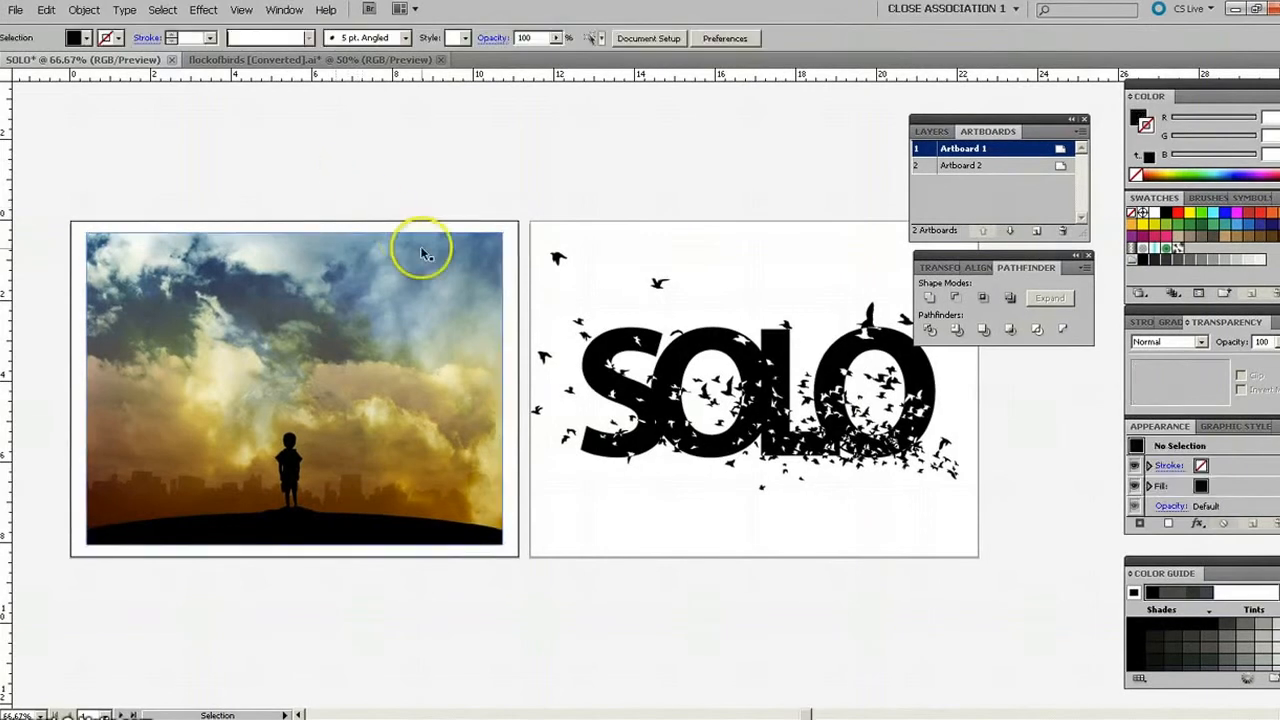
Move the SOLO bird lettering onto the sky photo in Artboard 1, scaled to about 5.6 × 3.1 in and placed above the boy.
left_click(638, 345)
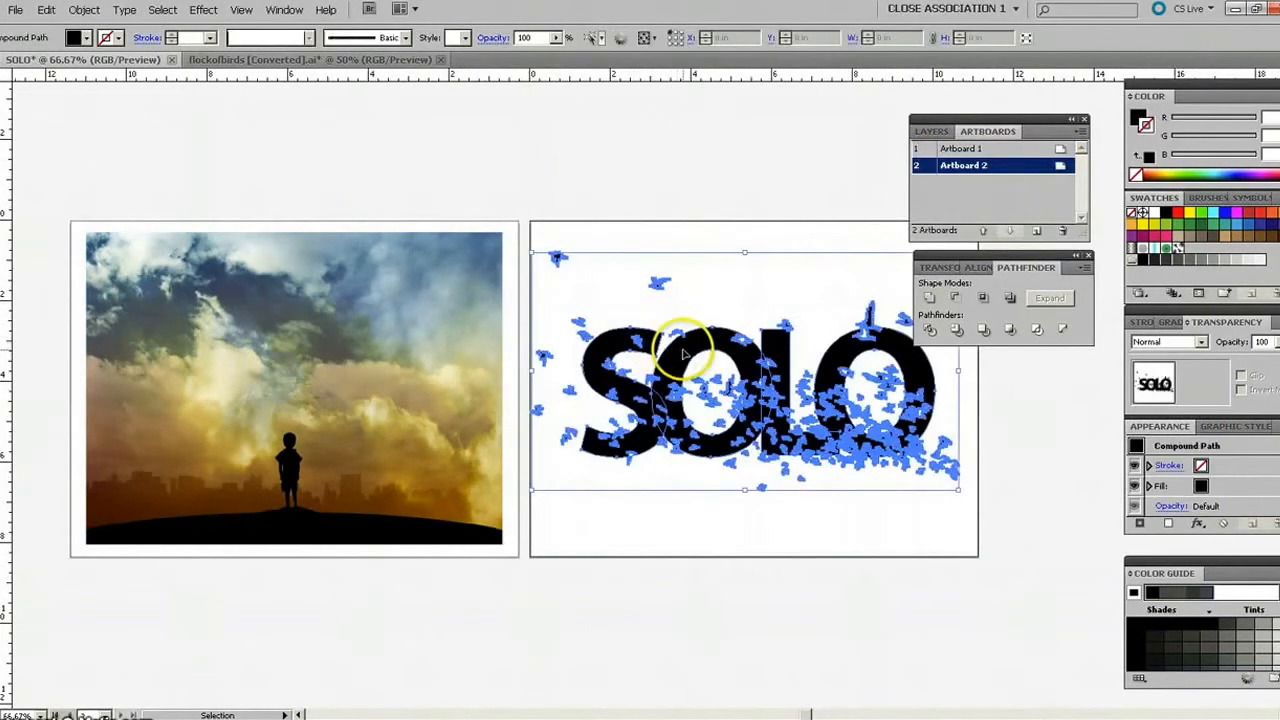
left_click_drag(683, 352, 225, 341)
left_click_drag(283, 246, 280, 345)
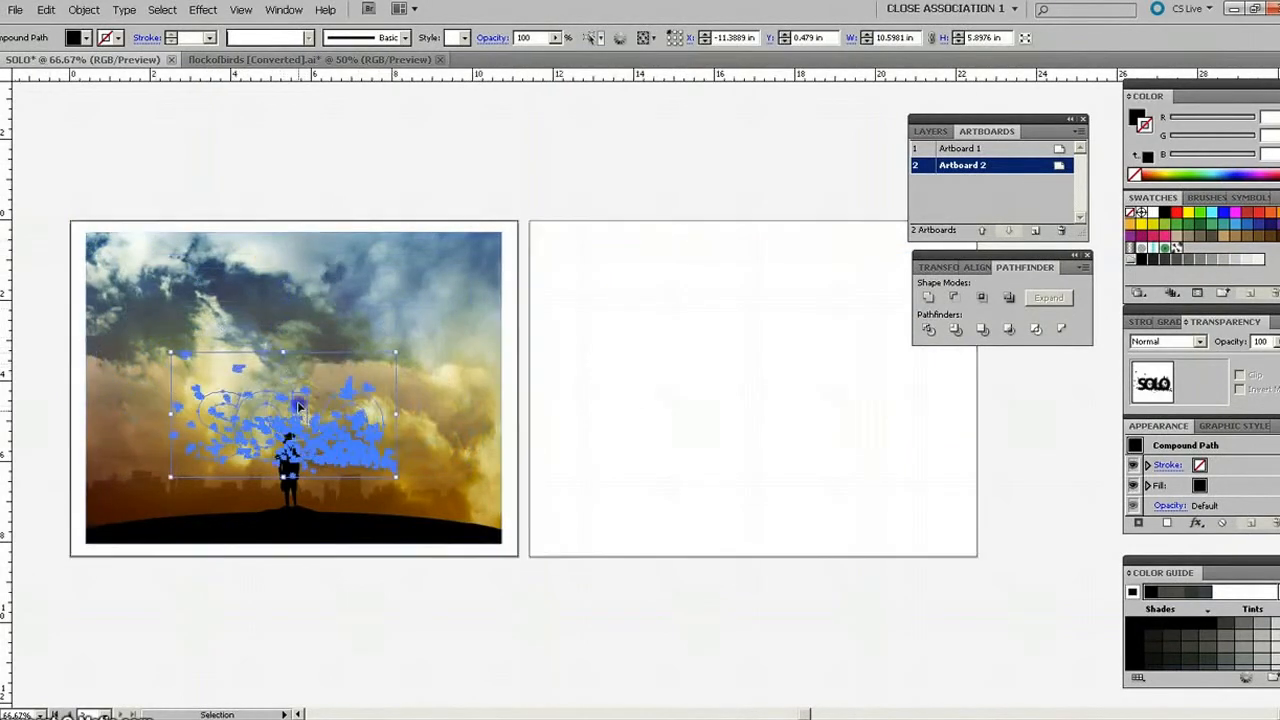
left_click_drag(298, 426, 297, 352)
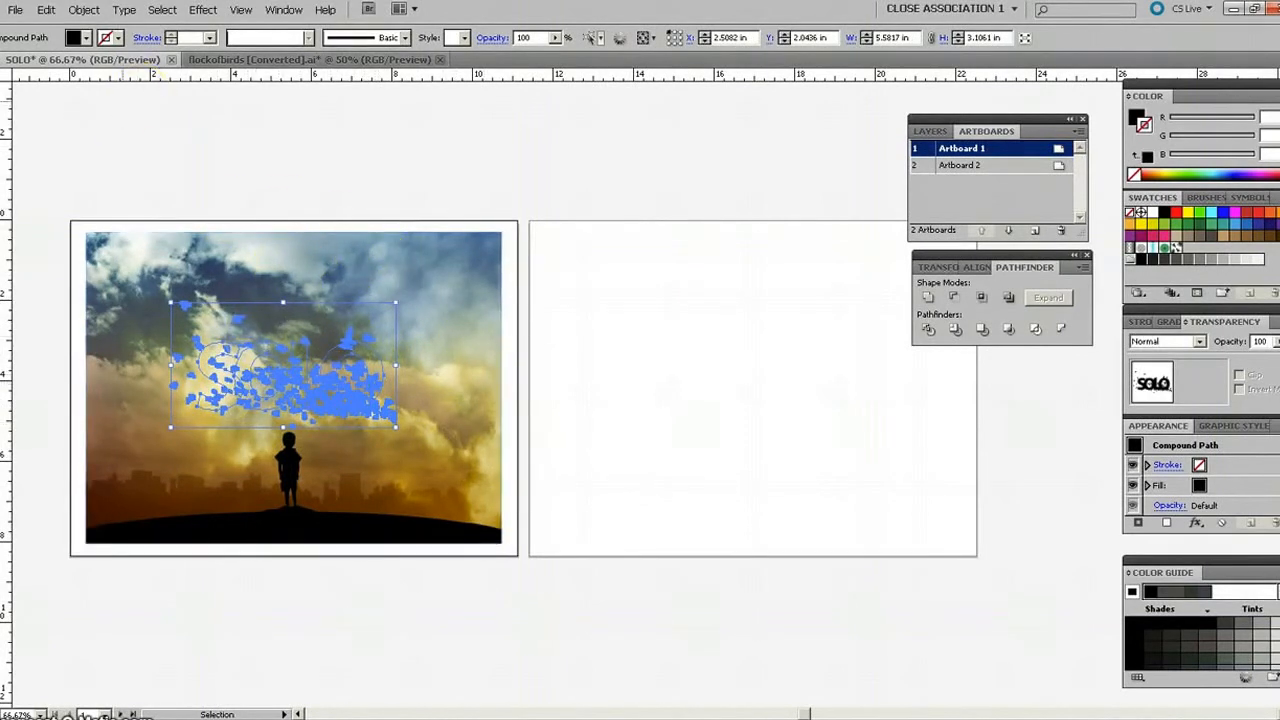
Bring the SOLO bird lettering to the front of the sky photo and deselect it.
left_click(98, 12)
mouse_move(130, 40)
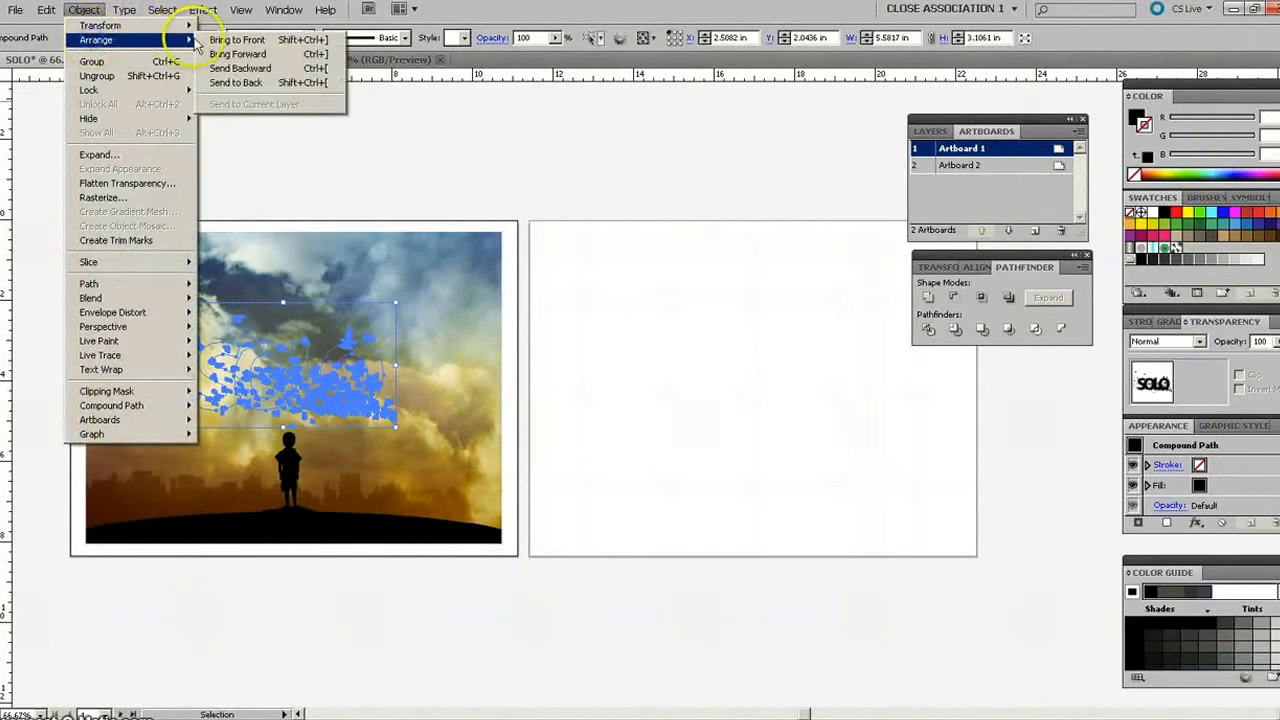
left_click(237, 40)
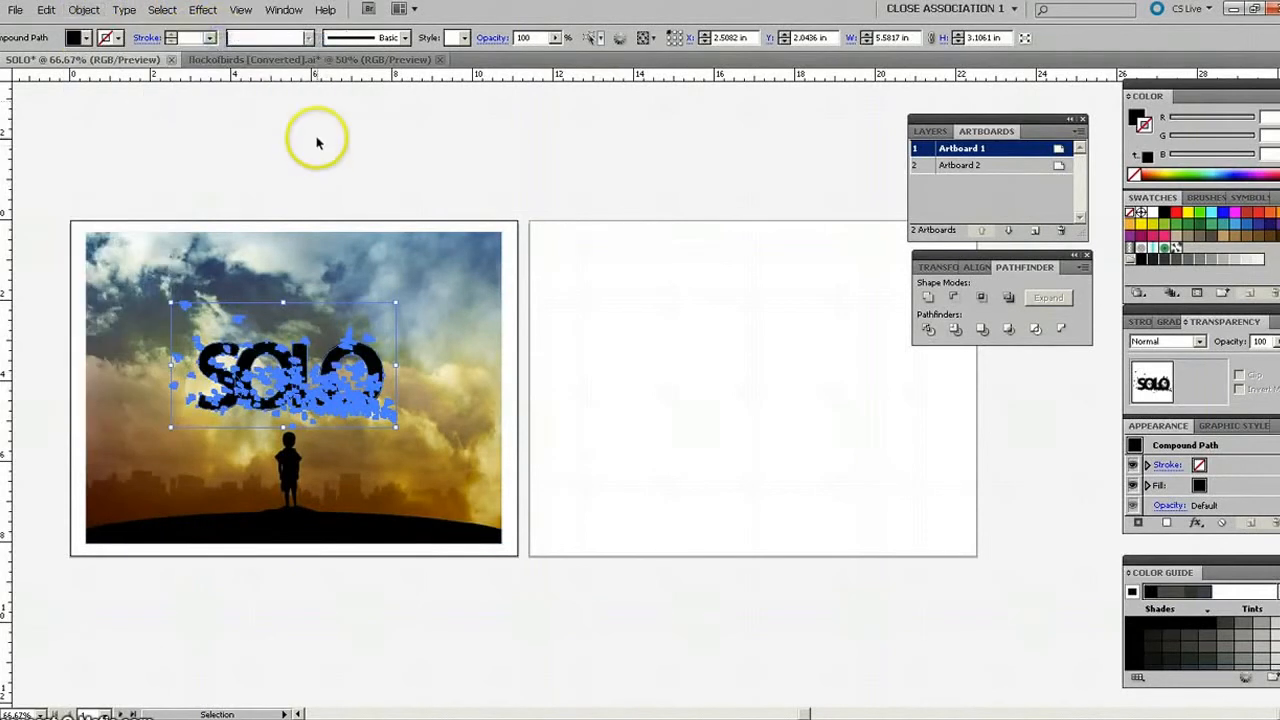
left_click(347, 195)
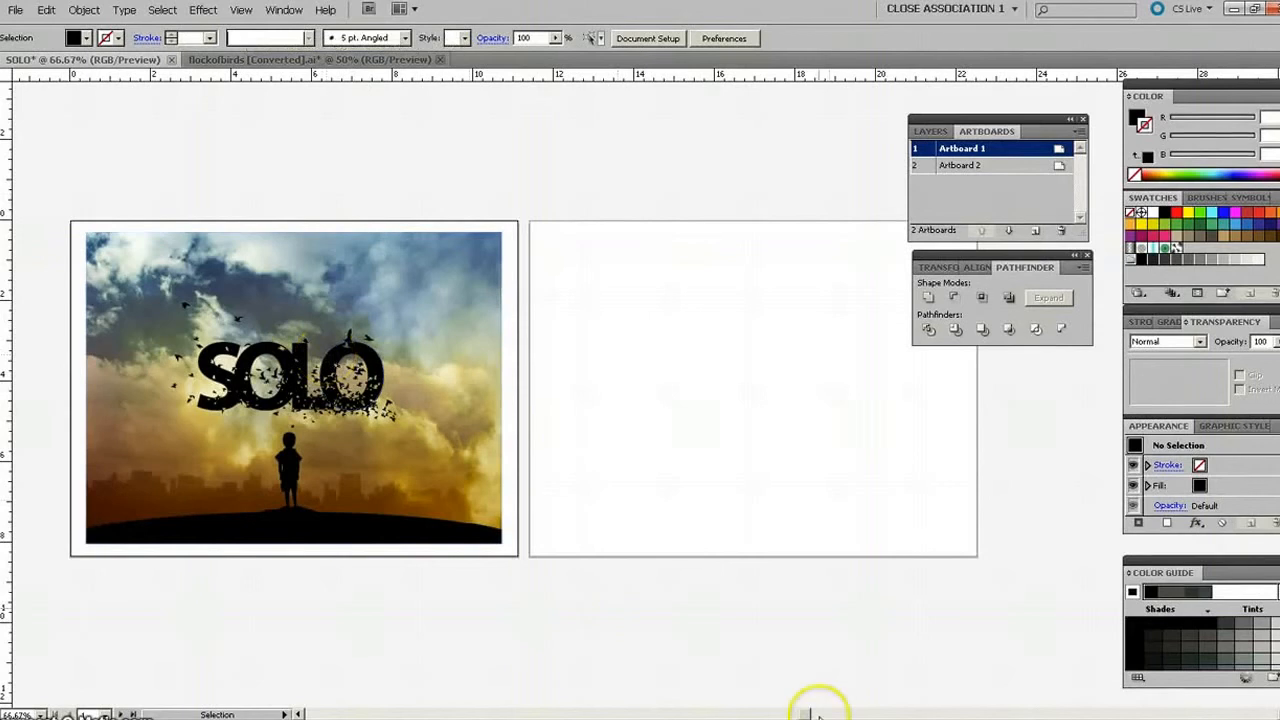
Examine the SOLO lettering and its birds against the sky photo, both close up and in the whole composition.
left_click_drag(807, 715, 781, 717)
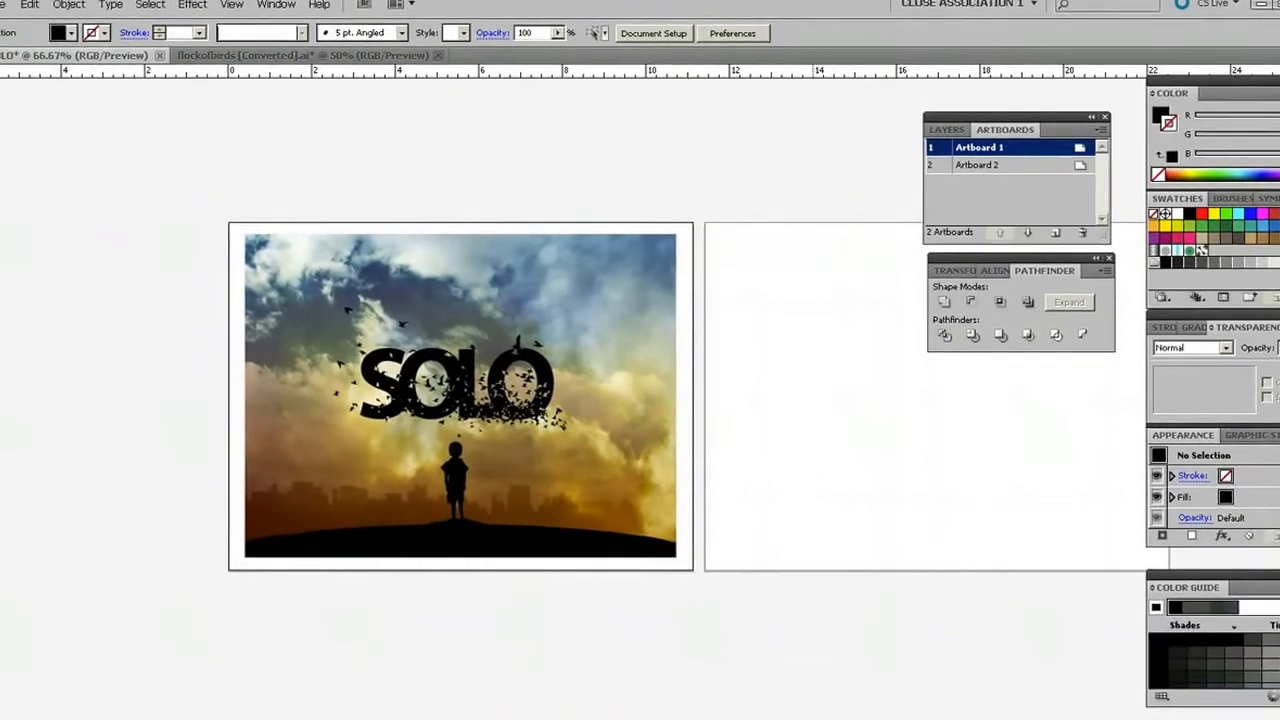
key("ctrl+plus")
key("ctrl+plus")
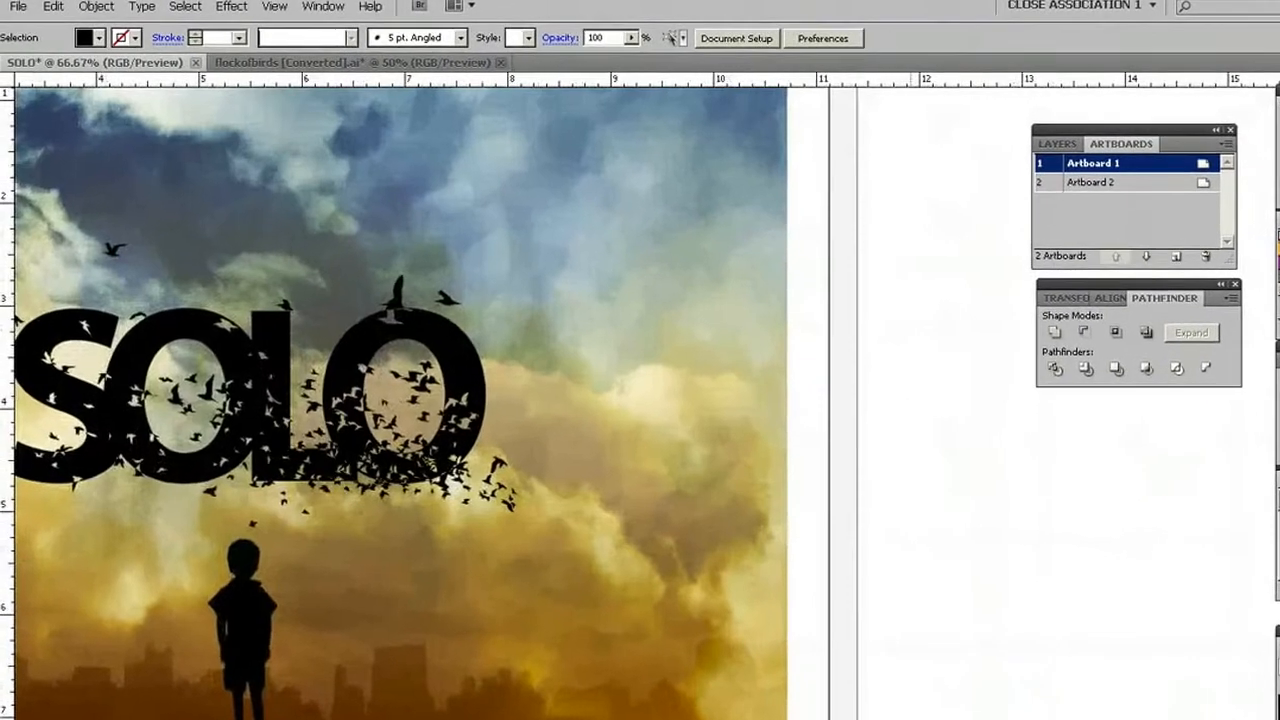
key("ctrl+plus")
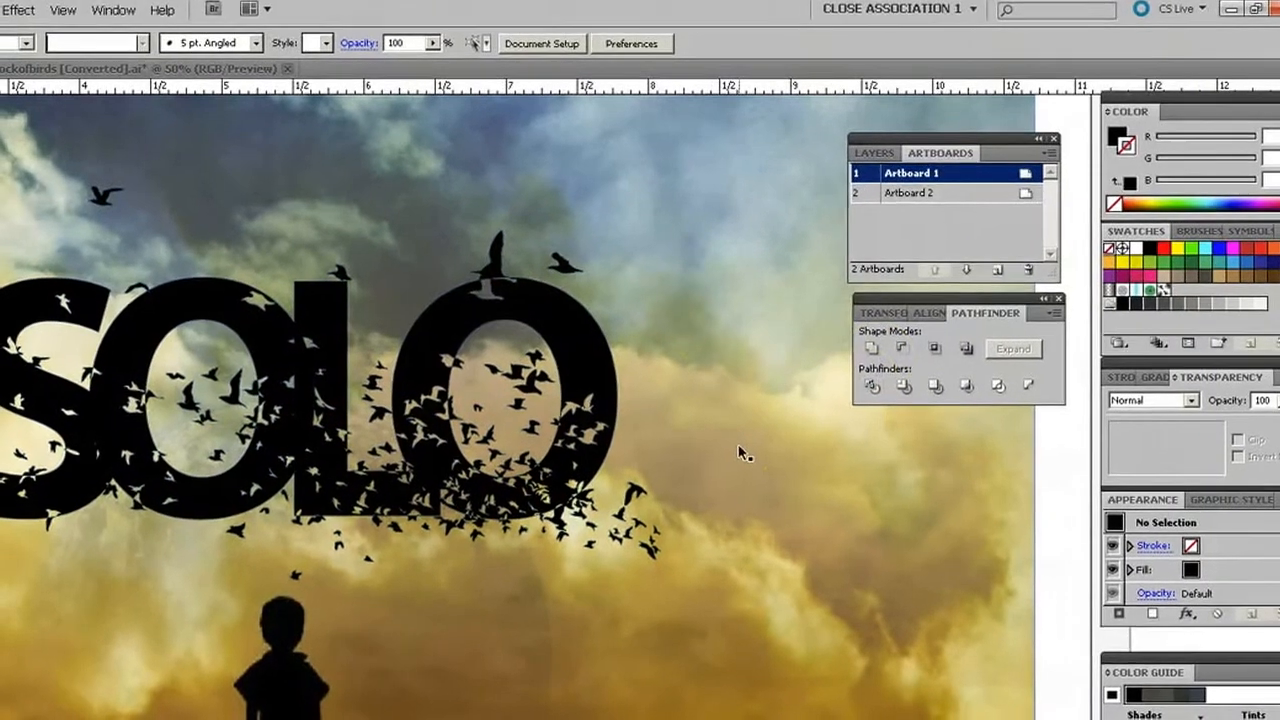
key("ctrl+minus")
key("ctrl+minus")
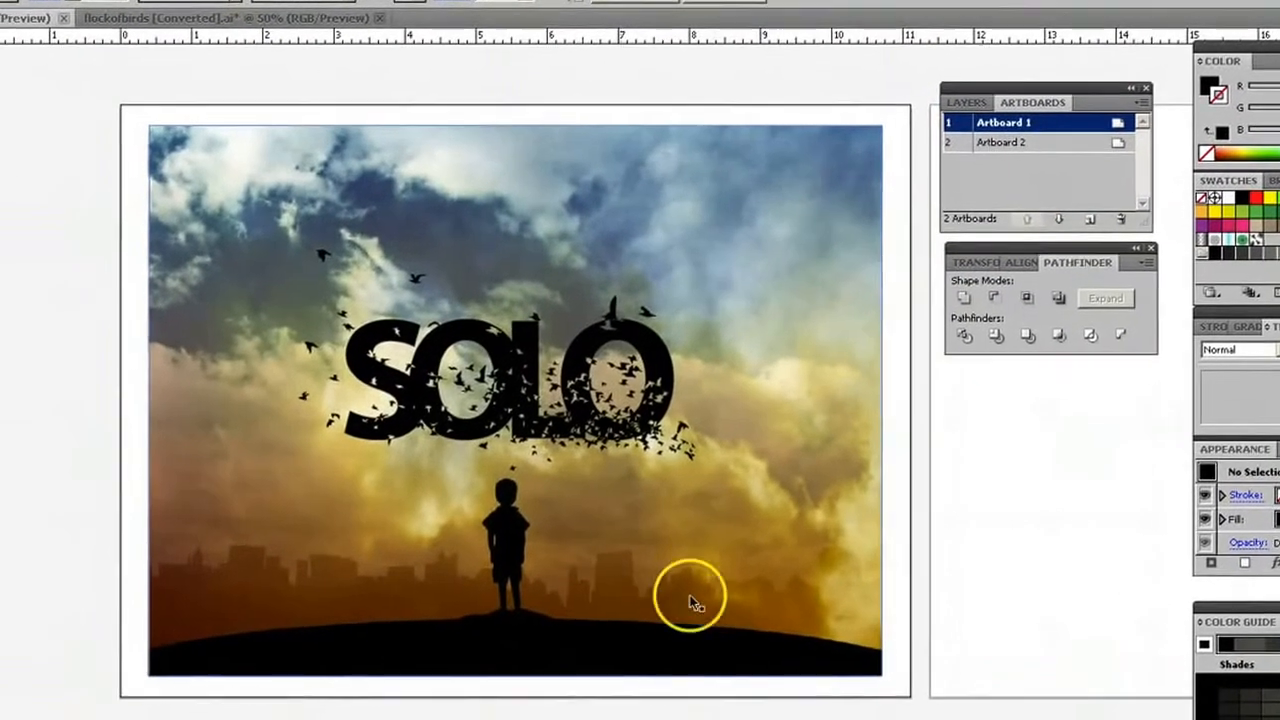
scroll(640, 390, "right", 3)
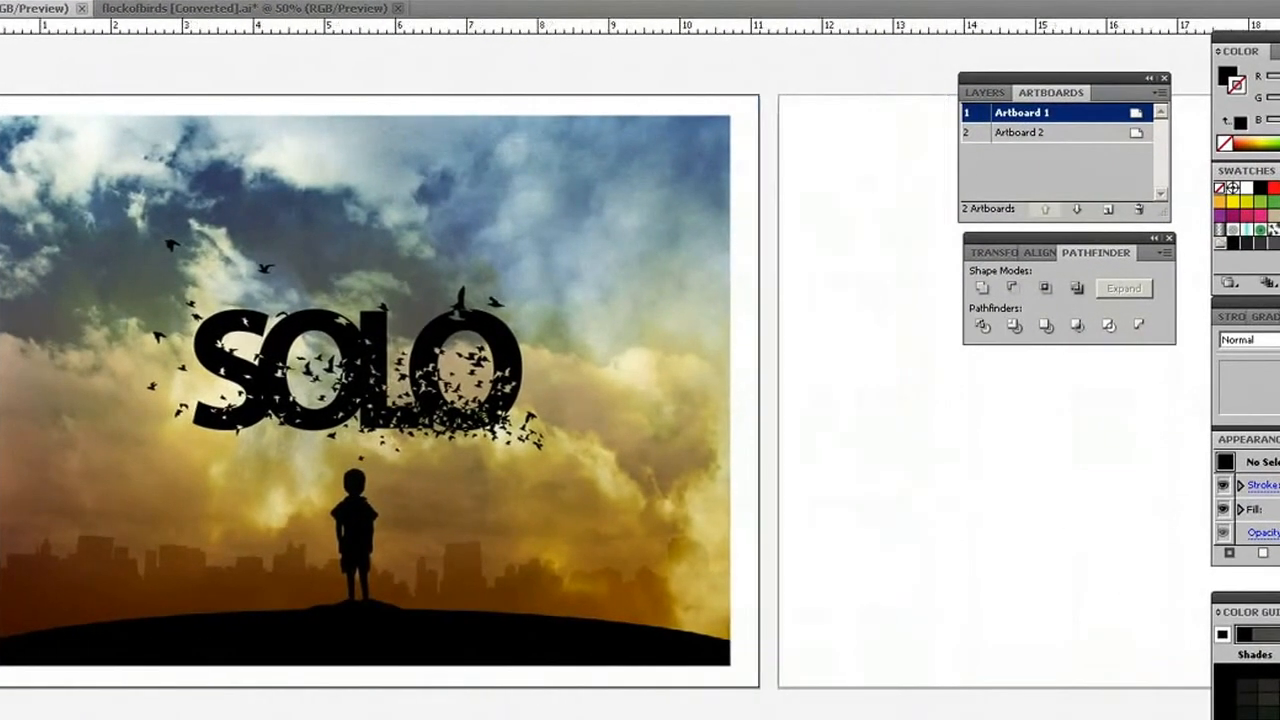
left_click(362, 378)
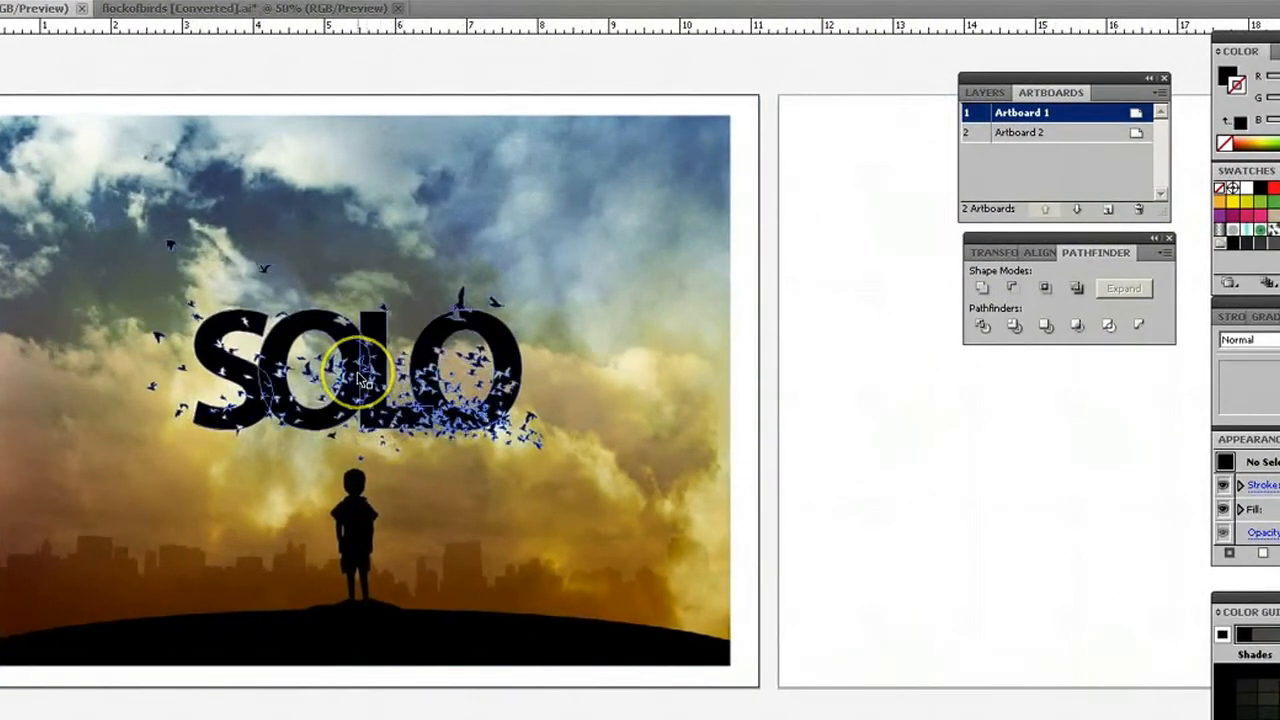
left_click(175, 292)
left_click(230, 425)
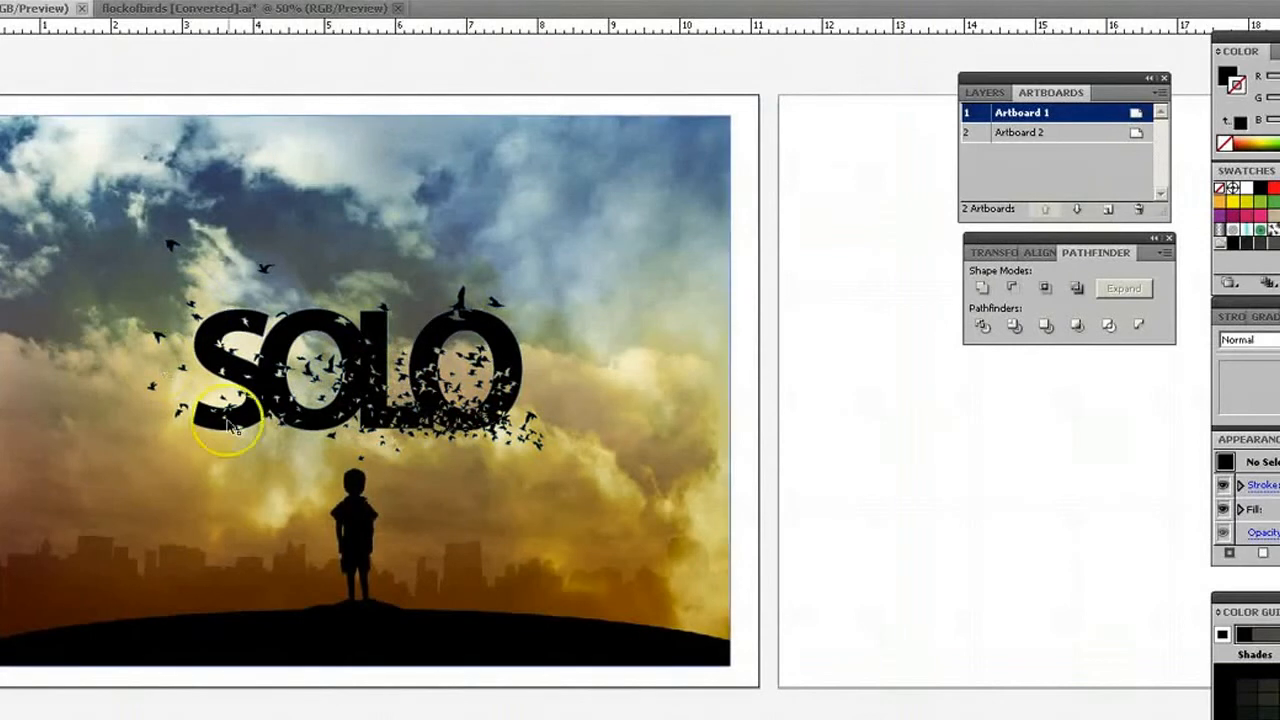
Set the blending mode of the SOLO bird lettering on Artboard 1 to Overlay and deselect it.
left_click(383, 405)
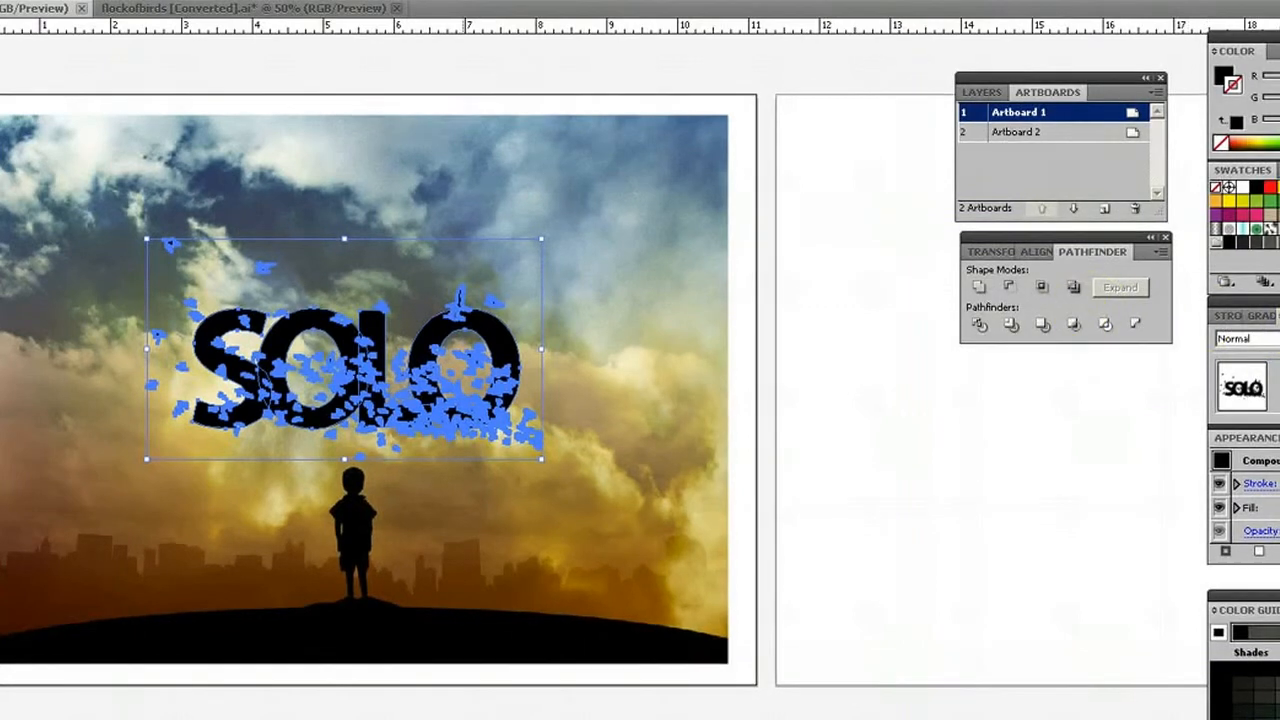
left_click(218, 0)
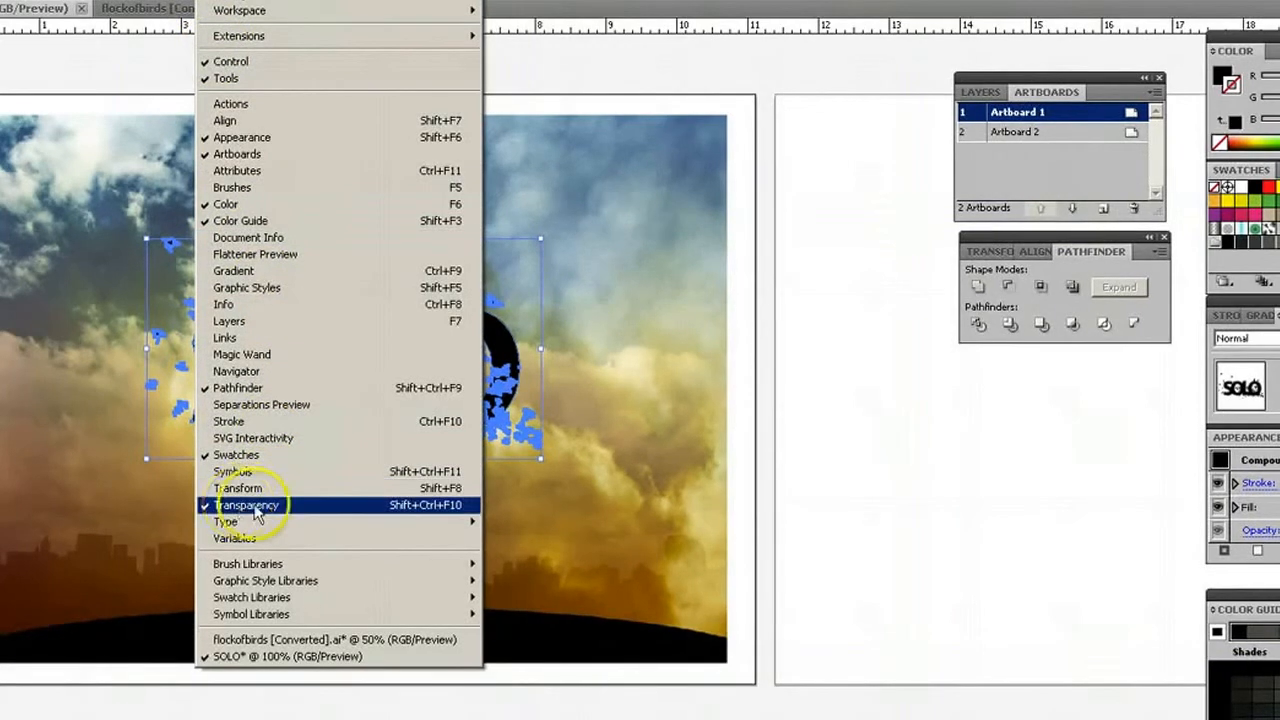
key("Escape")
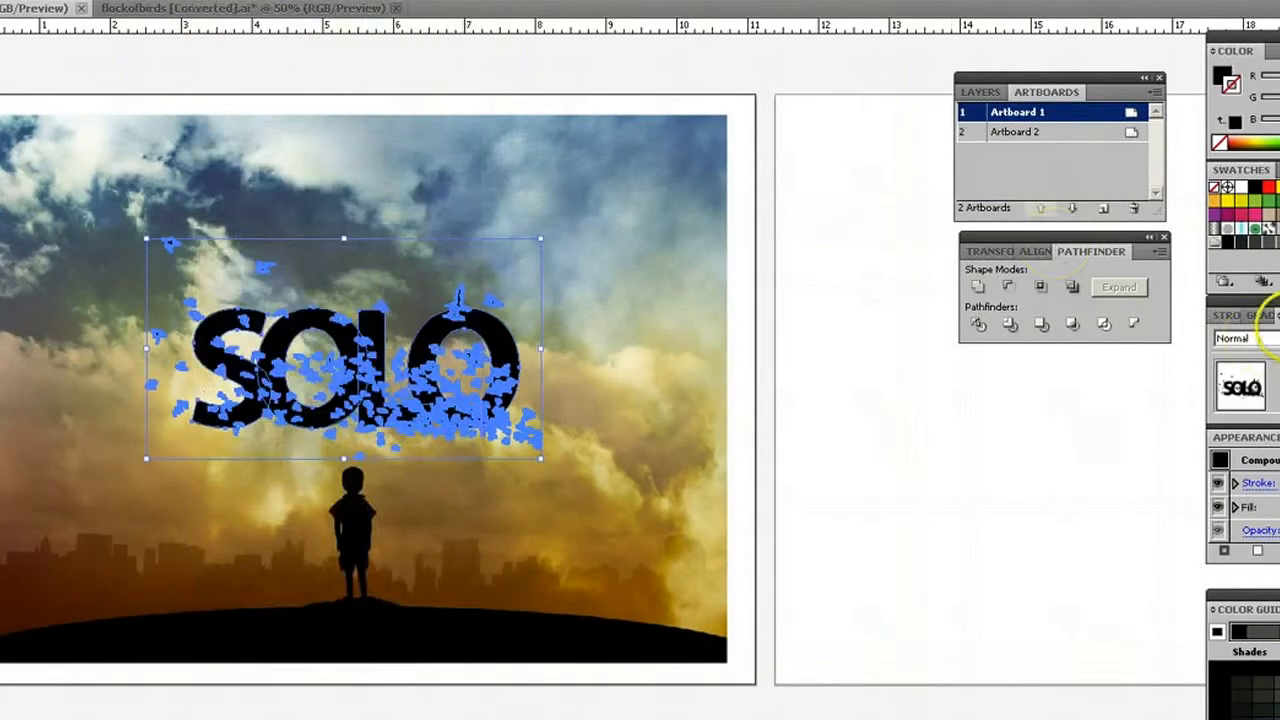
left_click(1274, 338)
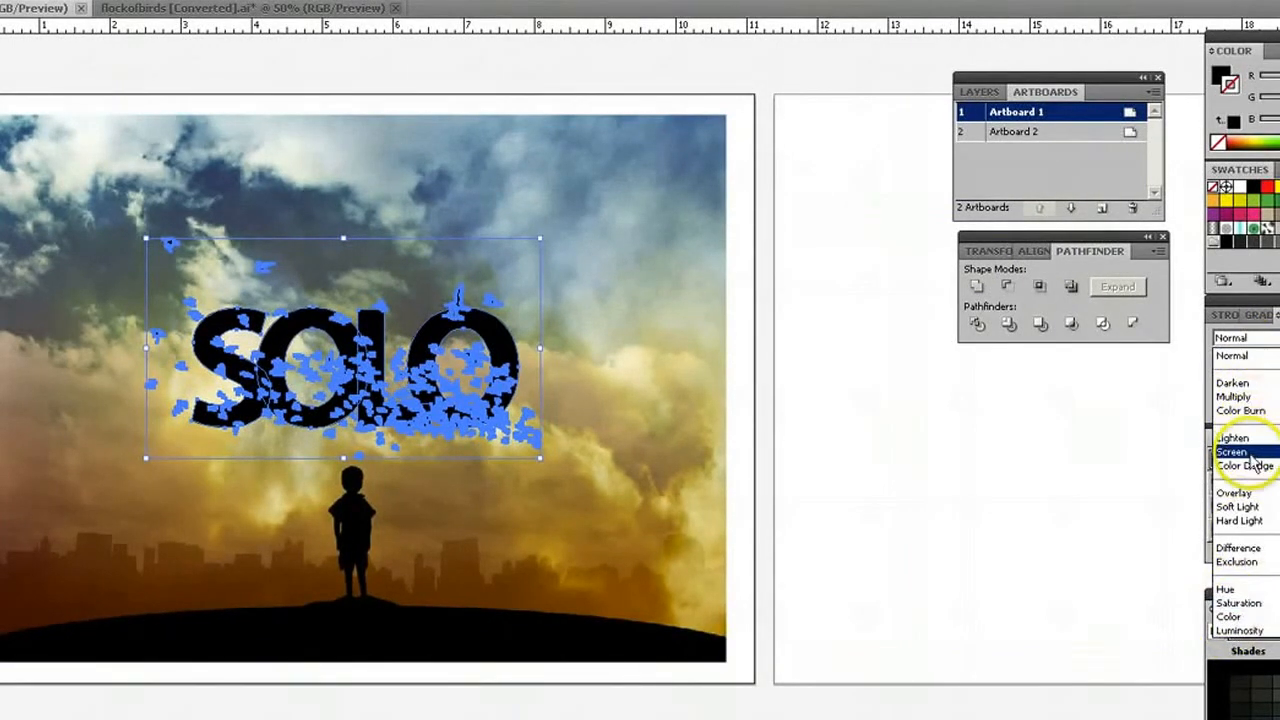
left_click(1234, 494)
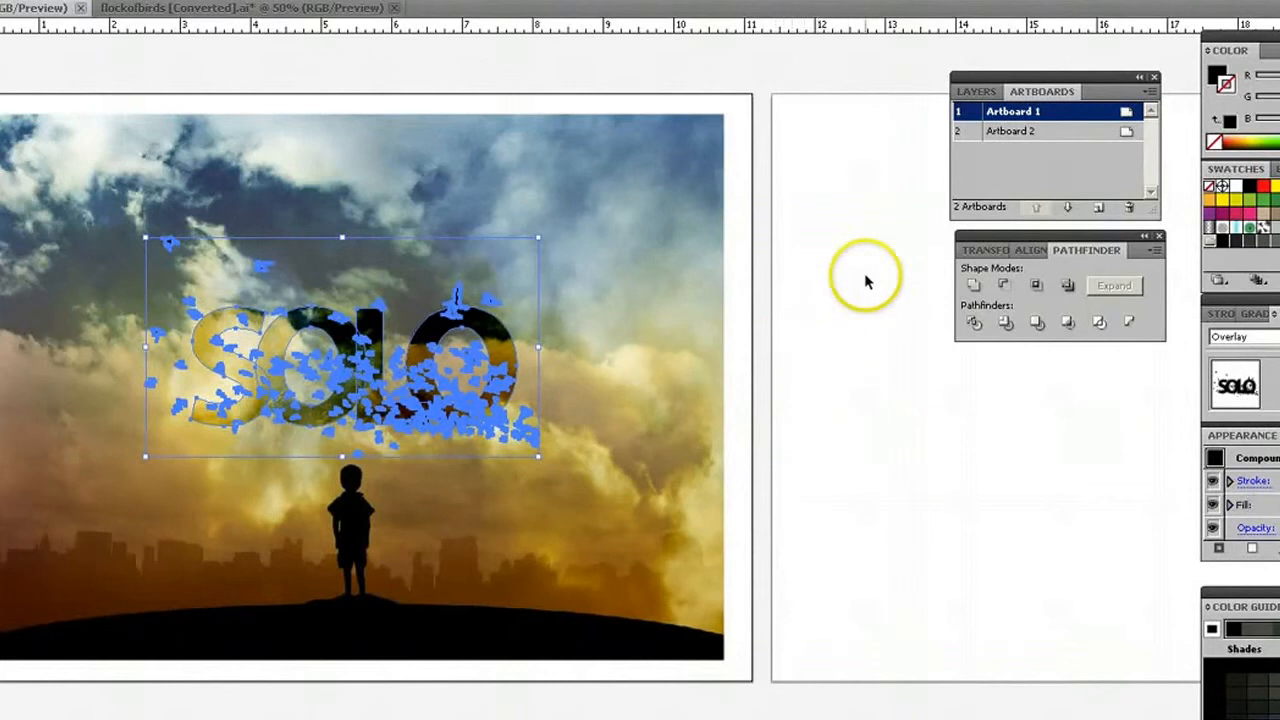
left_click(732, 160)
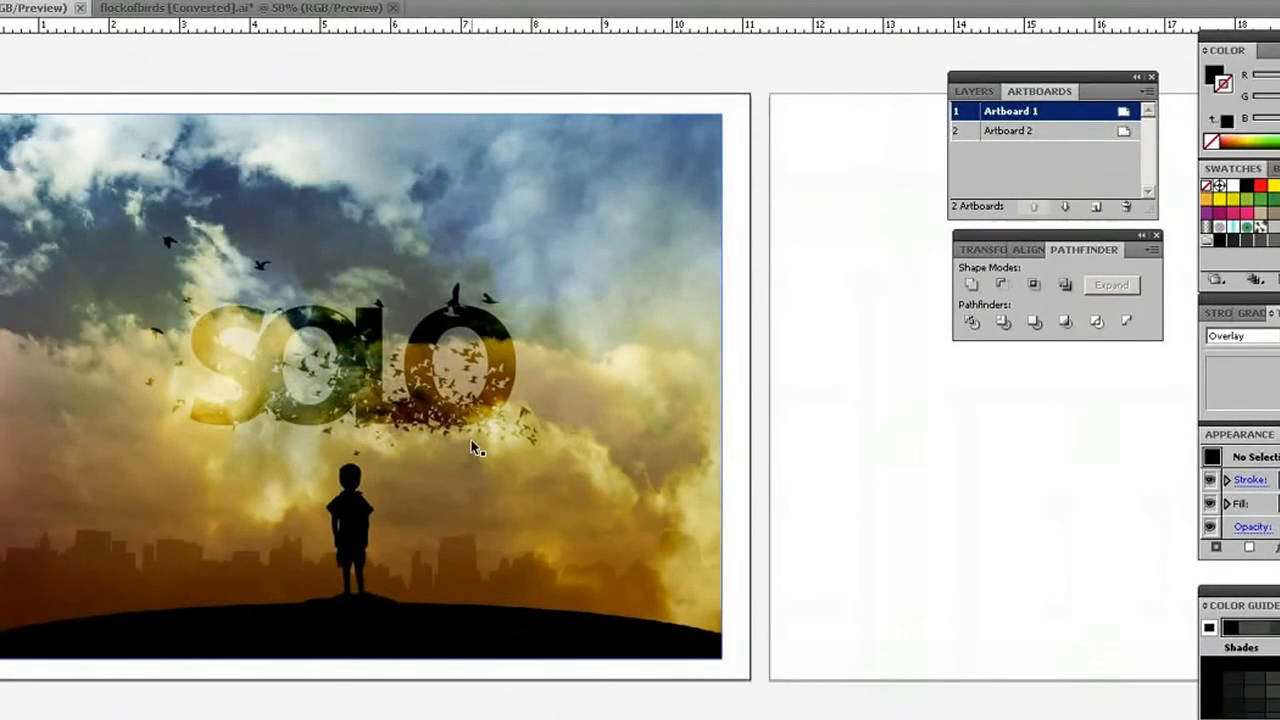
Duplicate the SOLO lettering 11.17 in horizontally onto Artboard 2, and place a copy of the sky photo behind it.
left_click(448, 412)
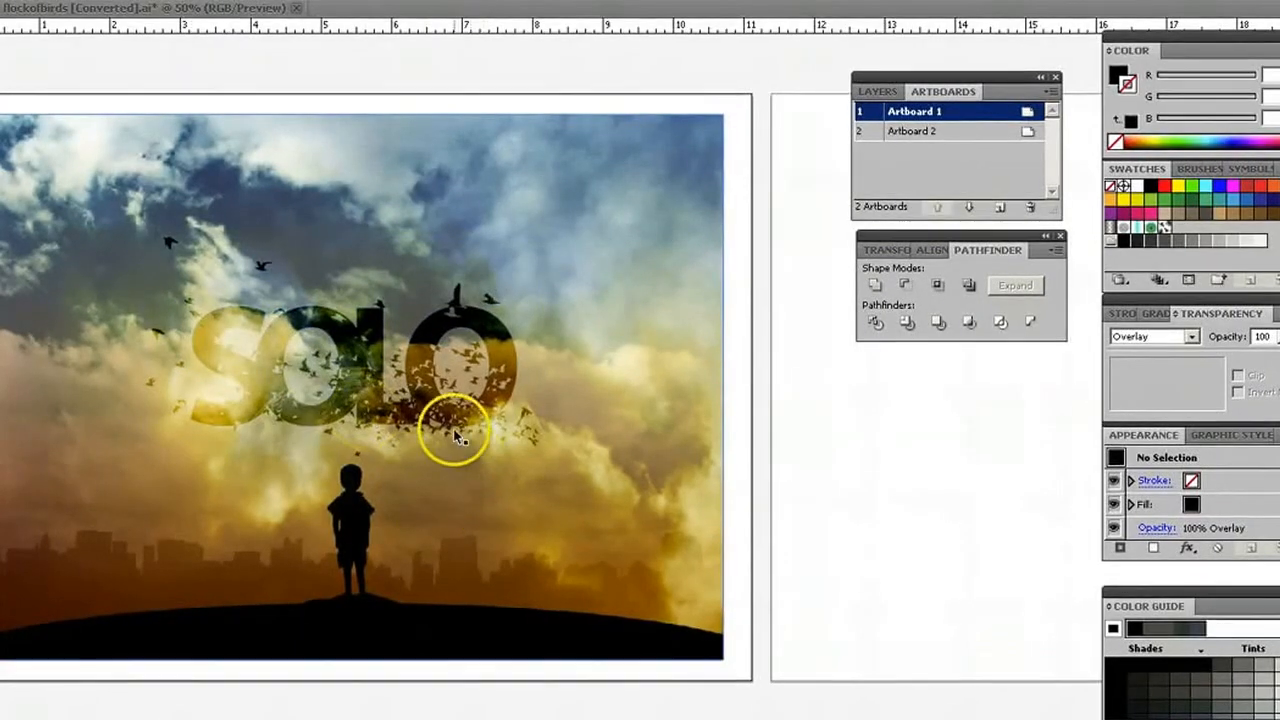
left_click(394, 380)
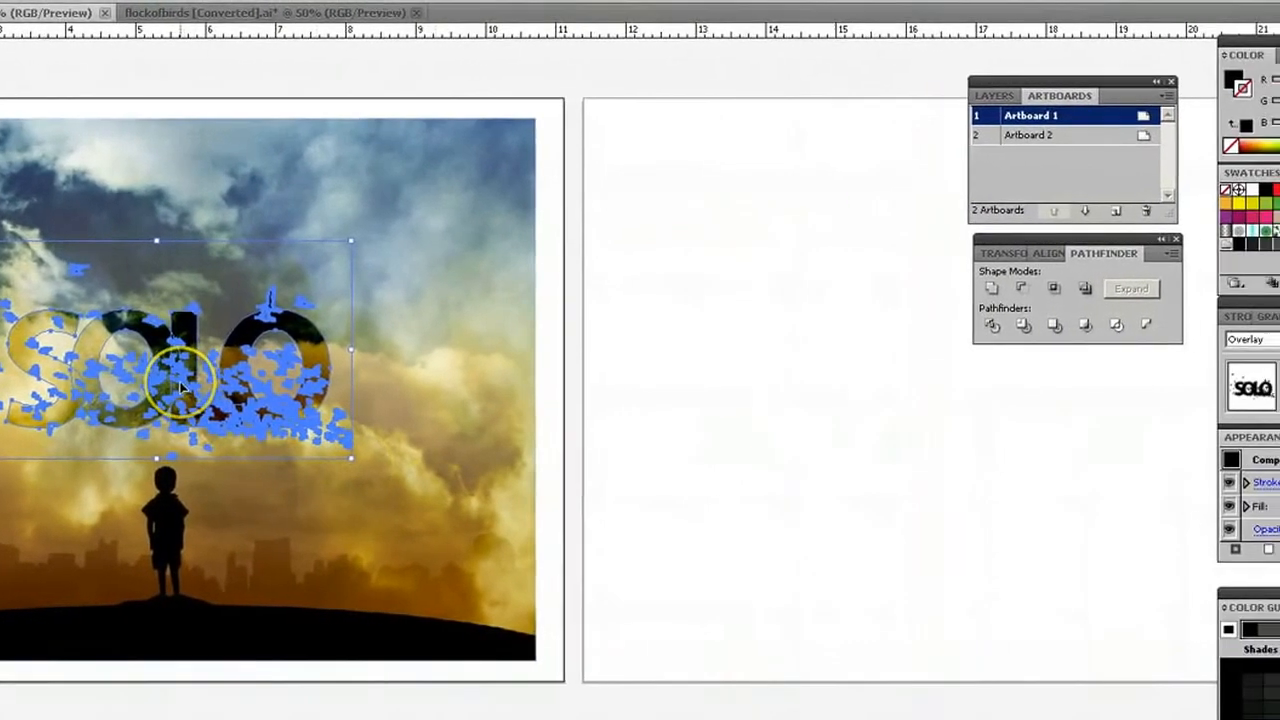
left_click_drag(168, 390, 950, 398)
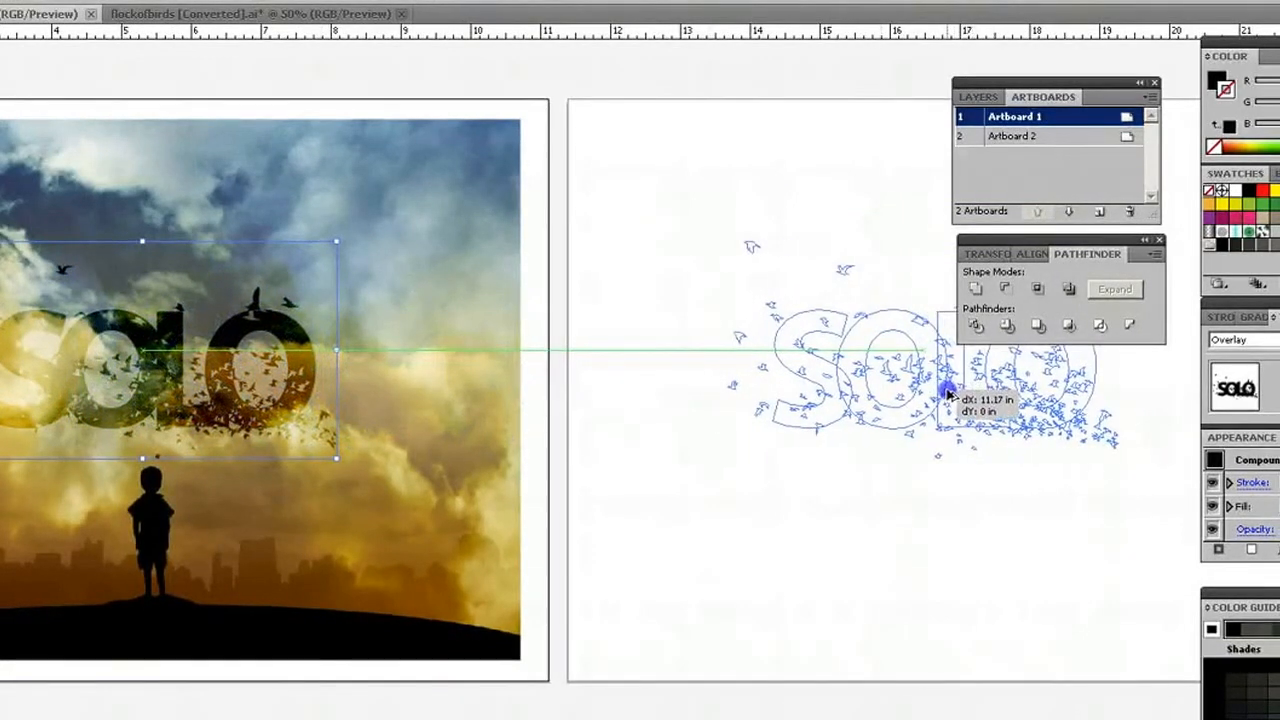
left_click_drag(950, 398, 950, 398)
left_click(980, 558)
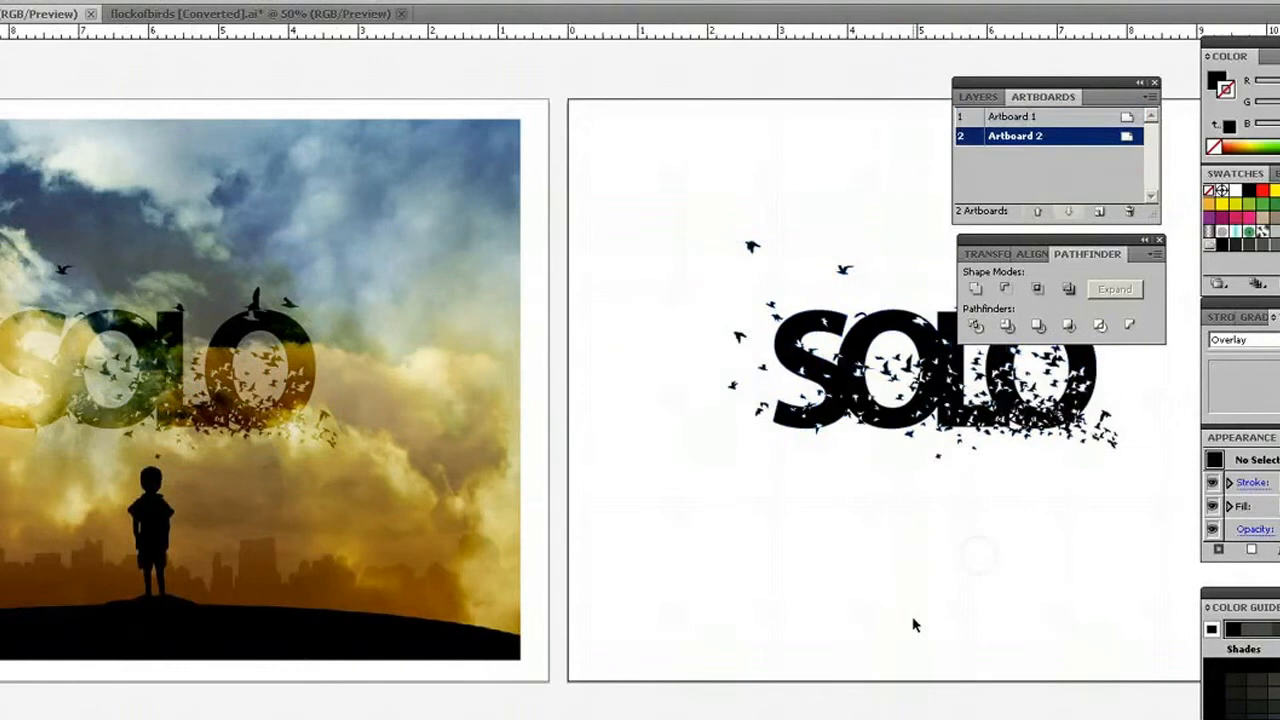
left_click(382, 434)
left_click_drag(385, 434, 1155, 412)
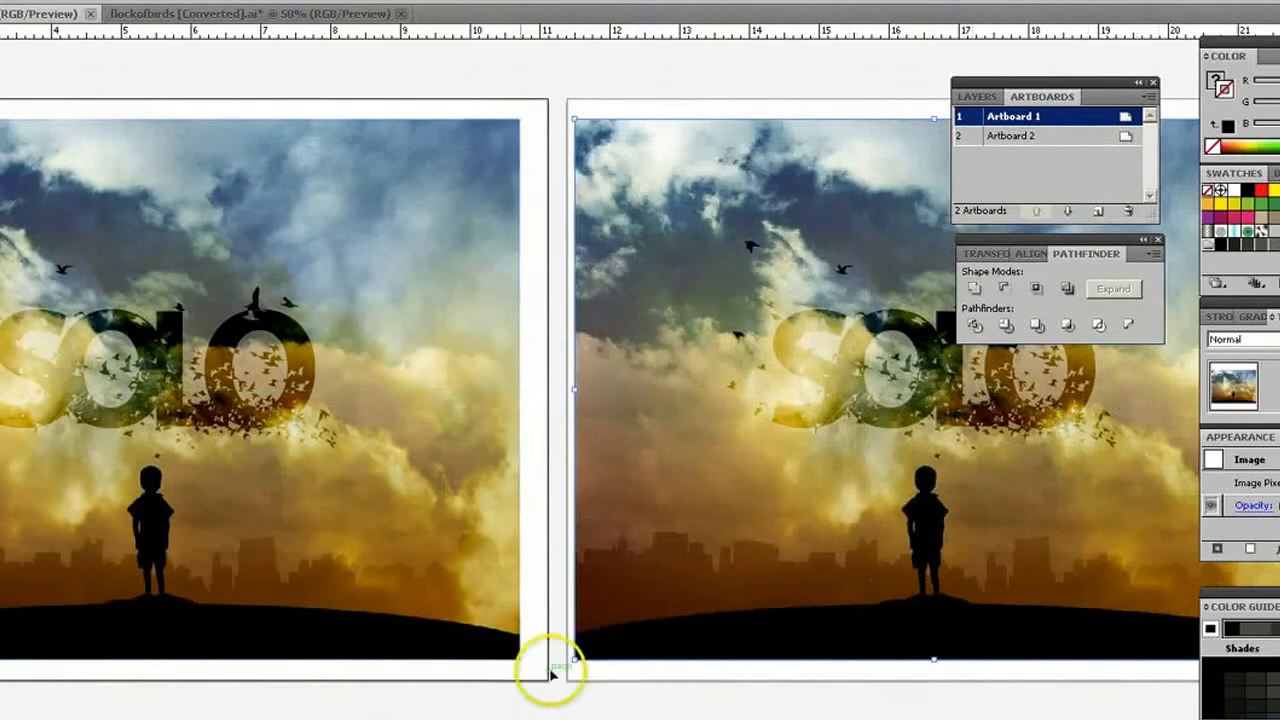
Set the blending mode of the SOLO lettering copy on Artboard 2 to Normal and deselect it.
left_click(843, 393)
left_click(843, 393)
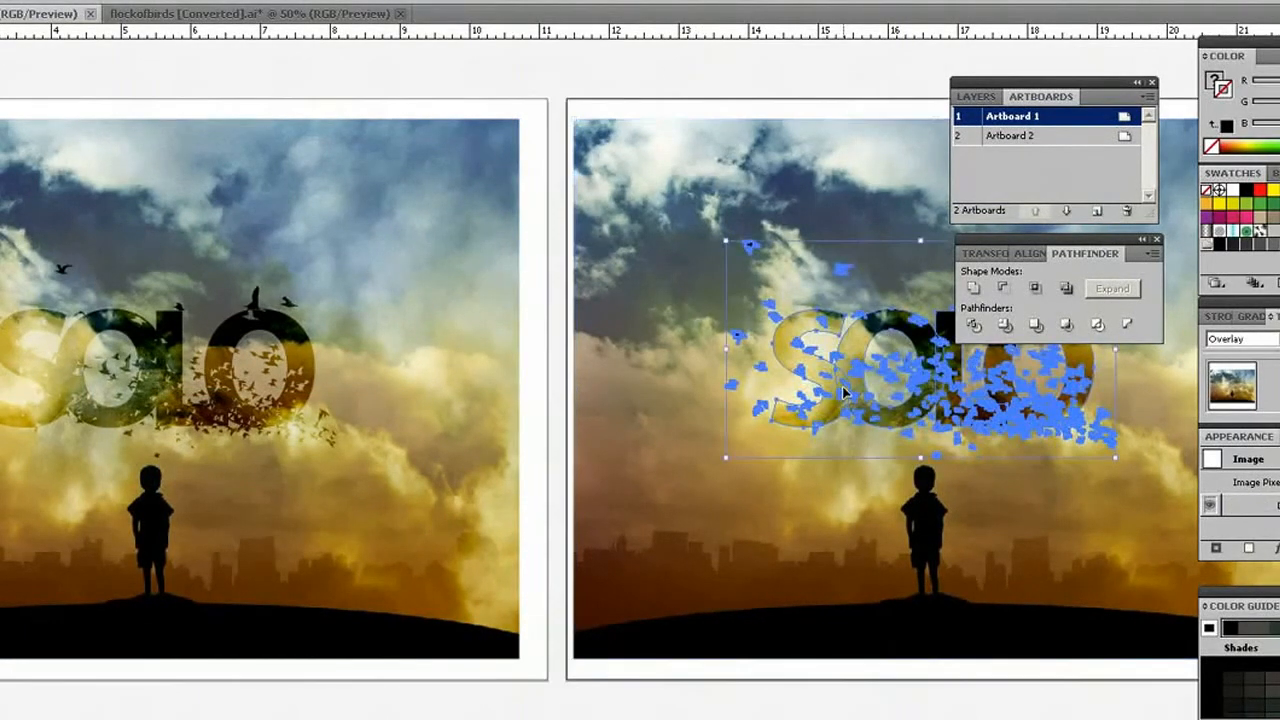
left_click(1240, 339)
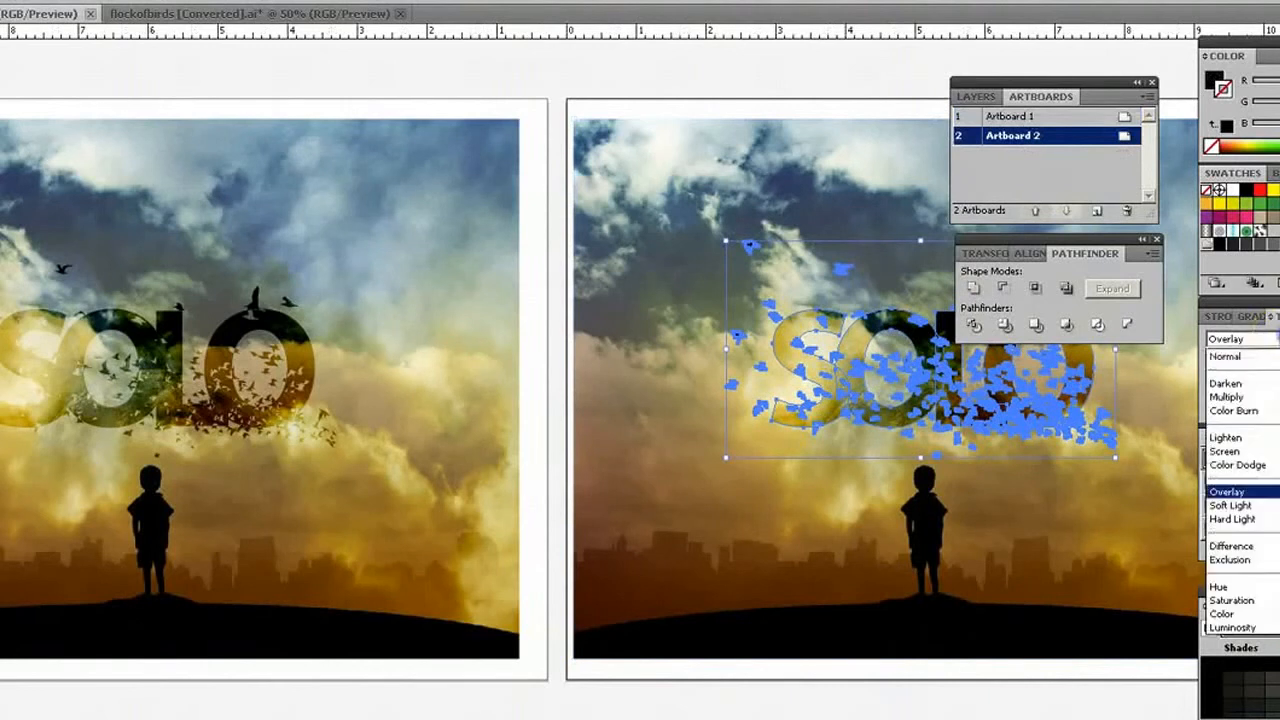
left_click(1272, 358)
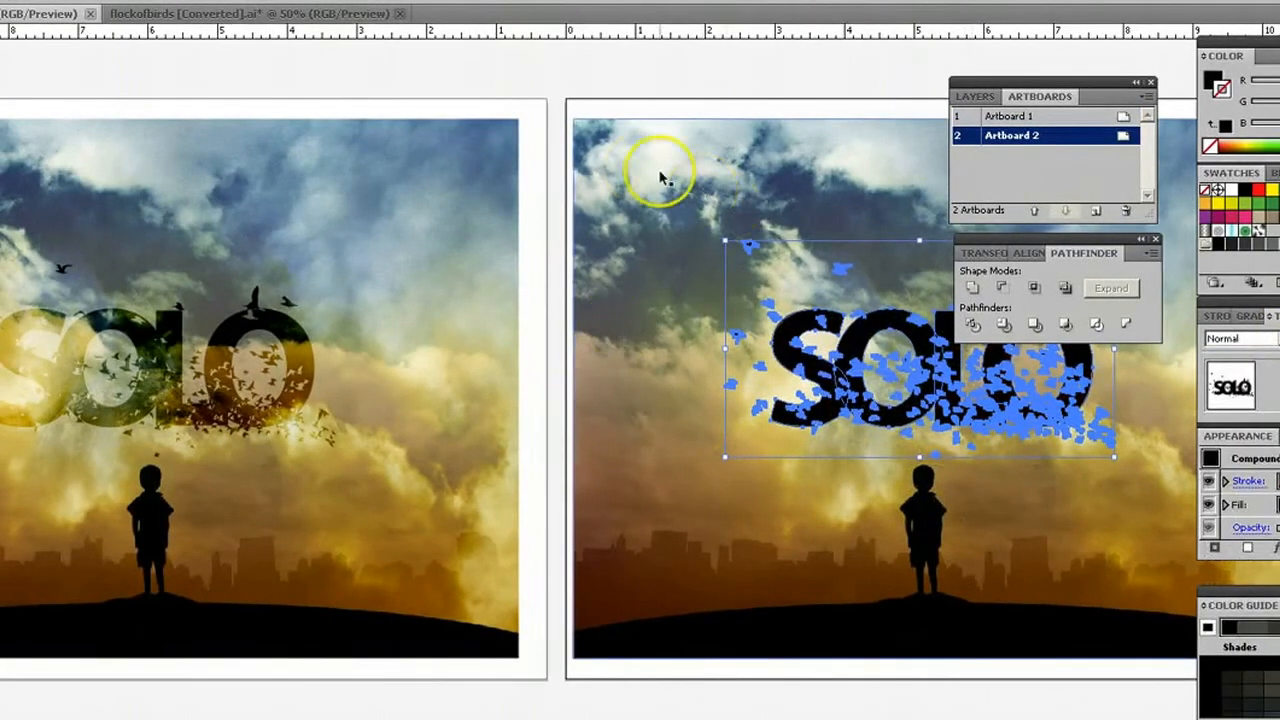
left_click(594, 80)
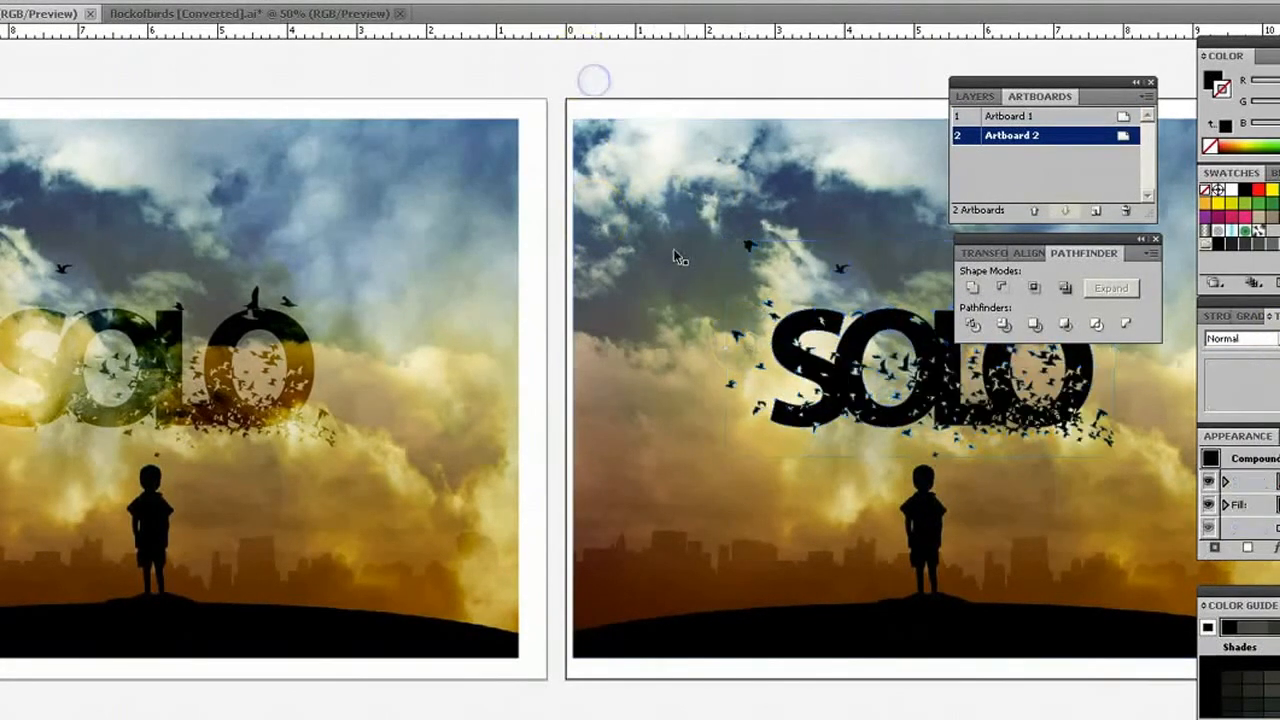
Make a clipping mask from the SOLO lettering and the sky photo on Artboard 2, accepting the complex mask shape.
left_click(655, 297)
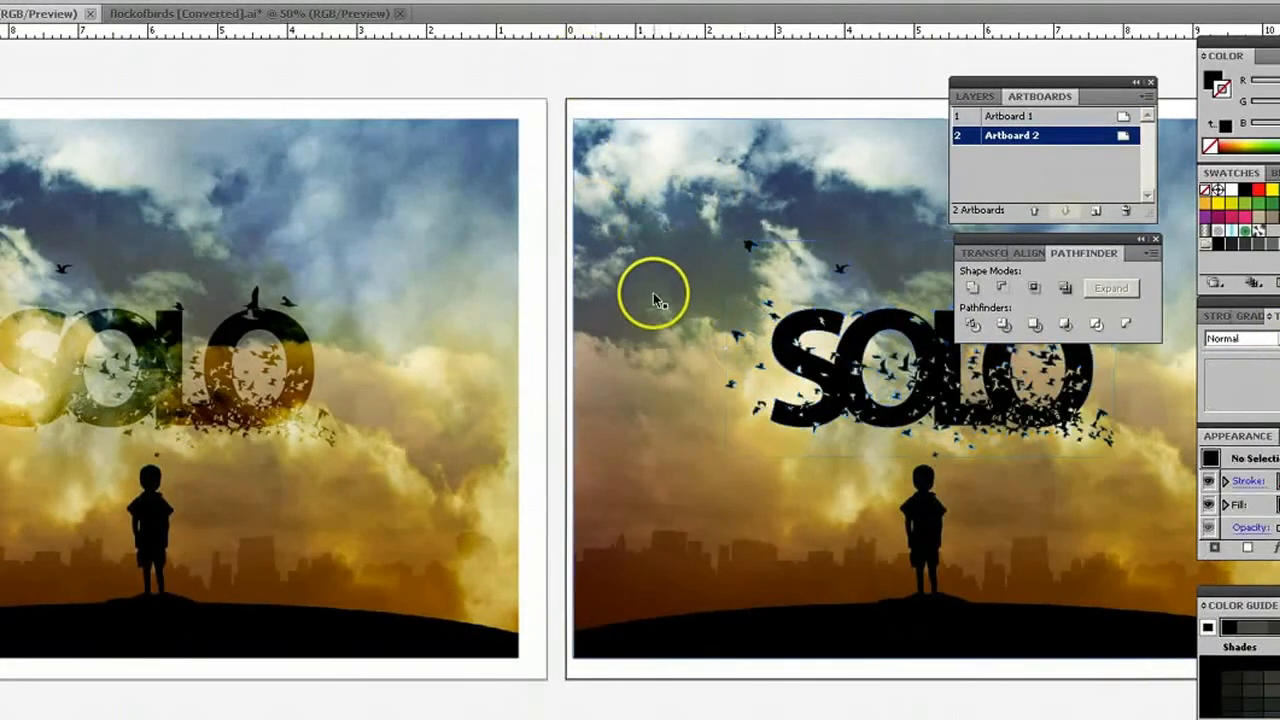
left_click(817, 374, "shift")
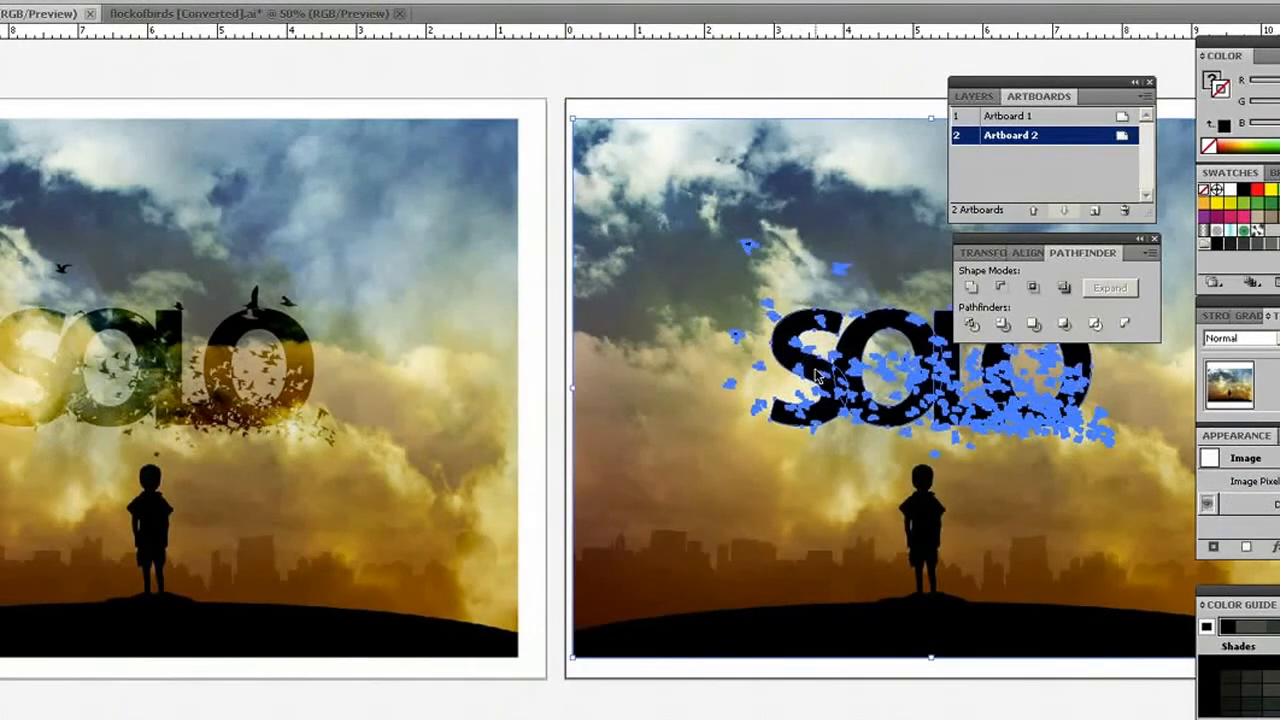
left_click(800, 370, "shift")
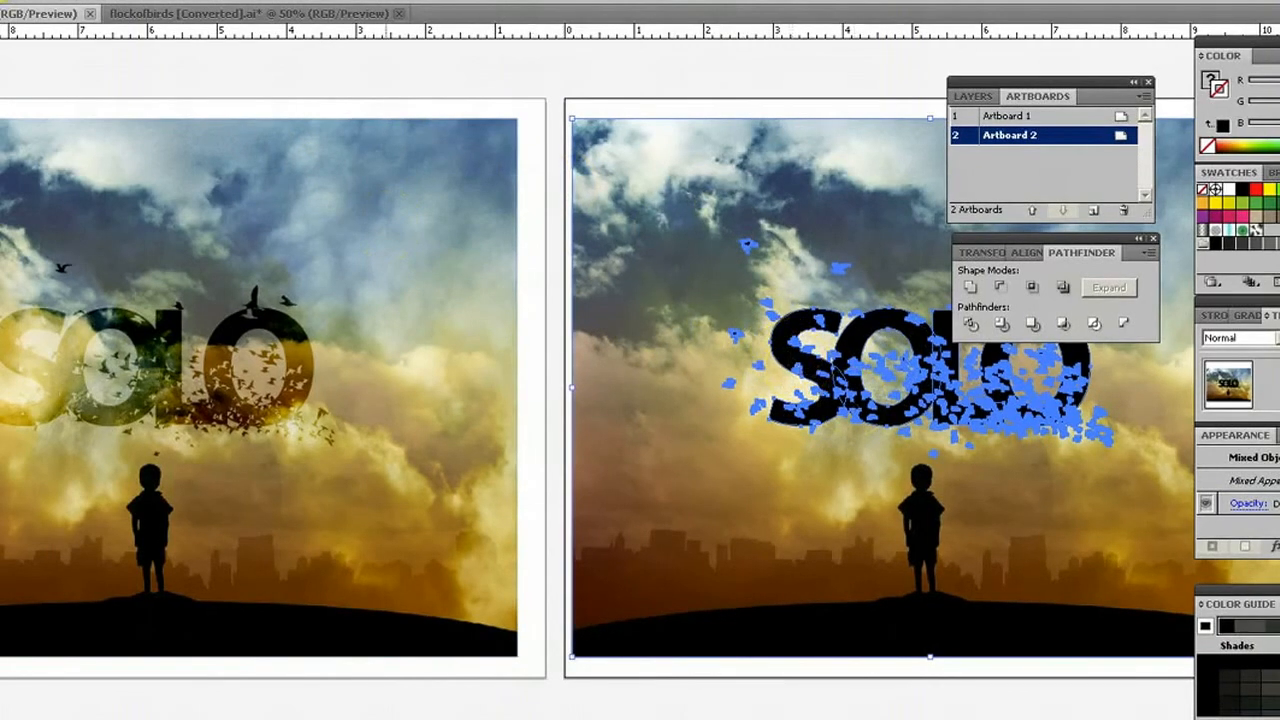
left_click(2, 1)
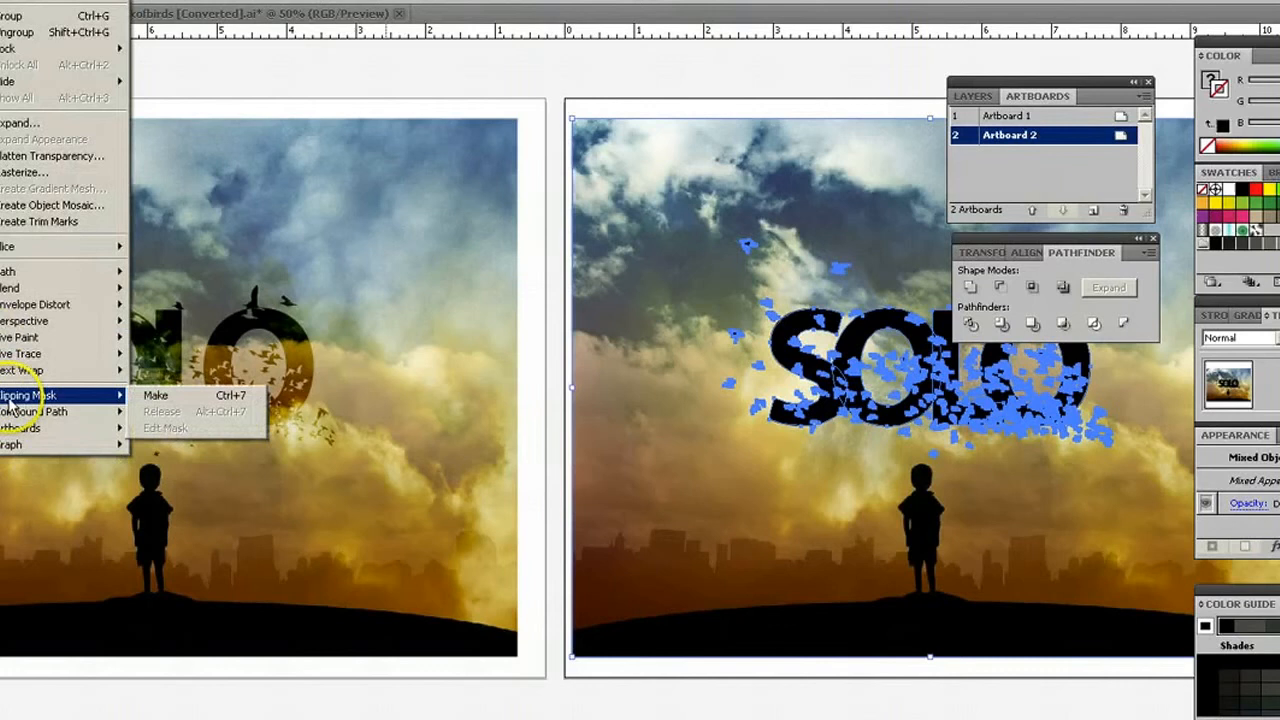
left_click(157, 395)
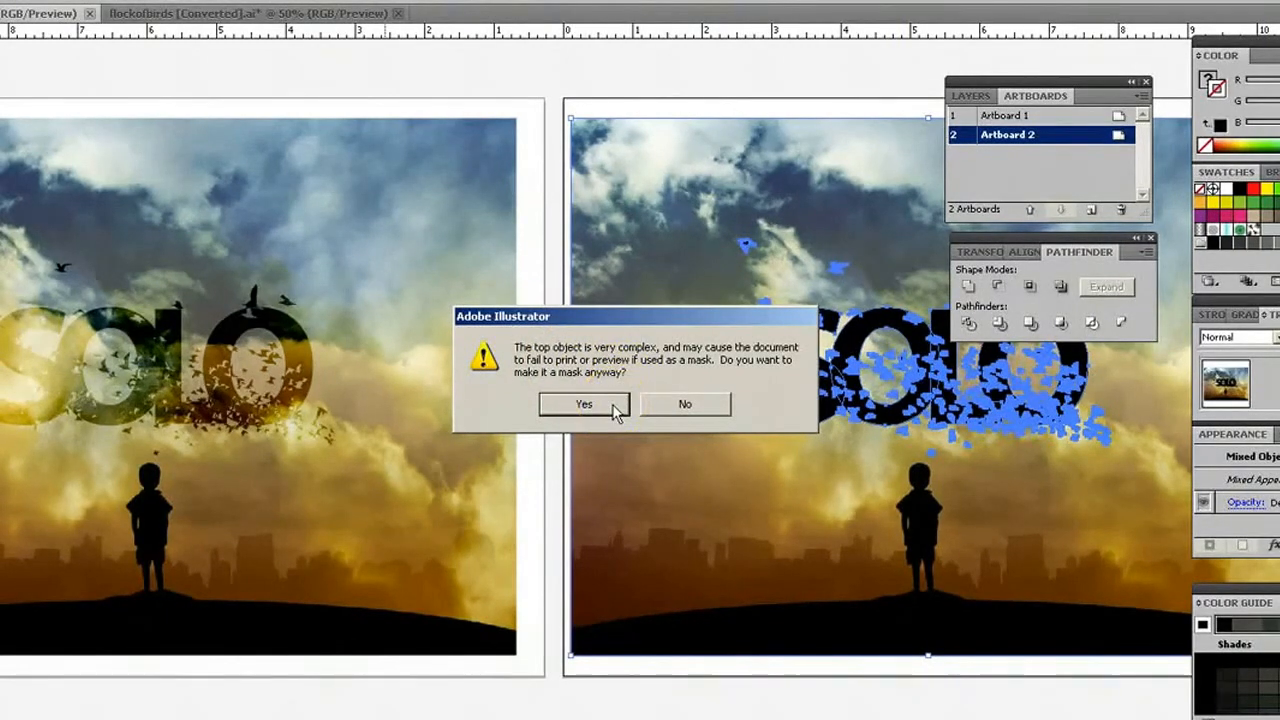
left_click(614, 408)
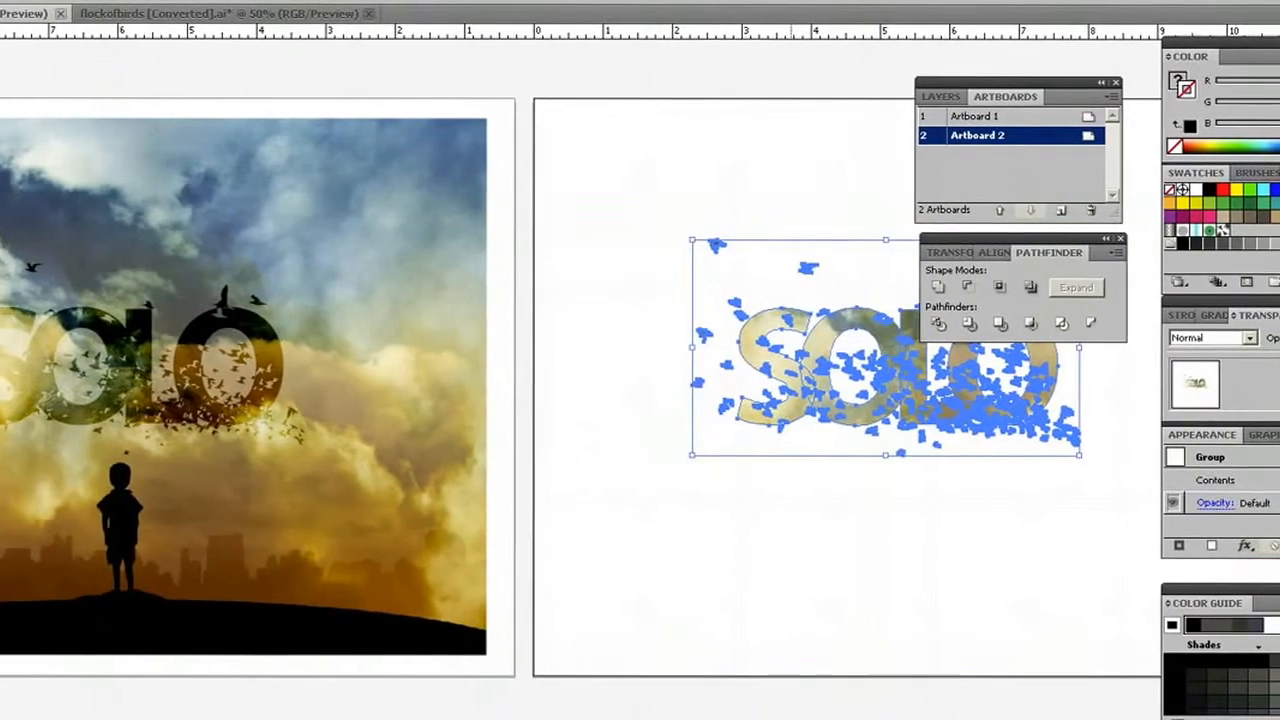
left_click_drag(787, 719, 820, 719)
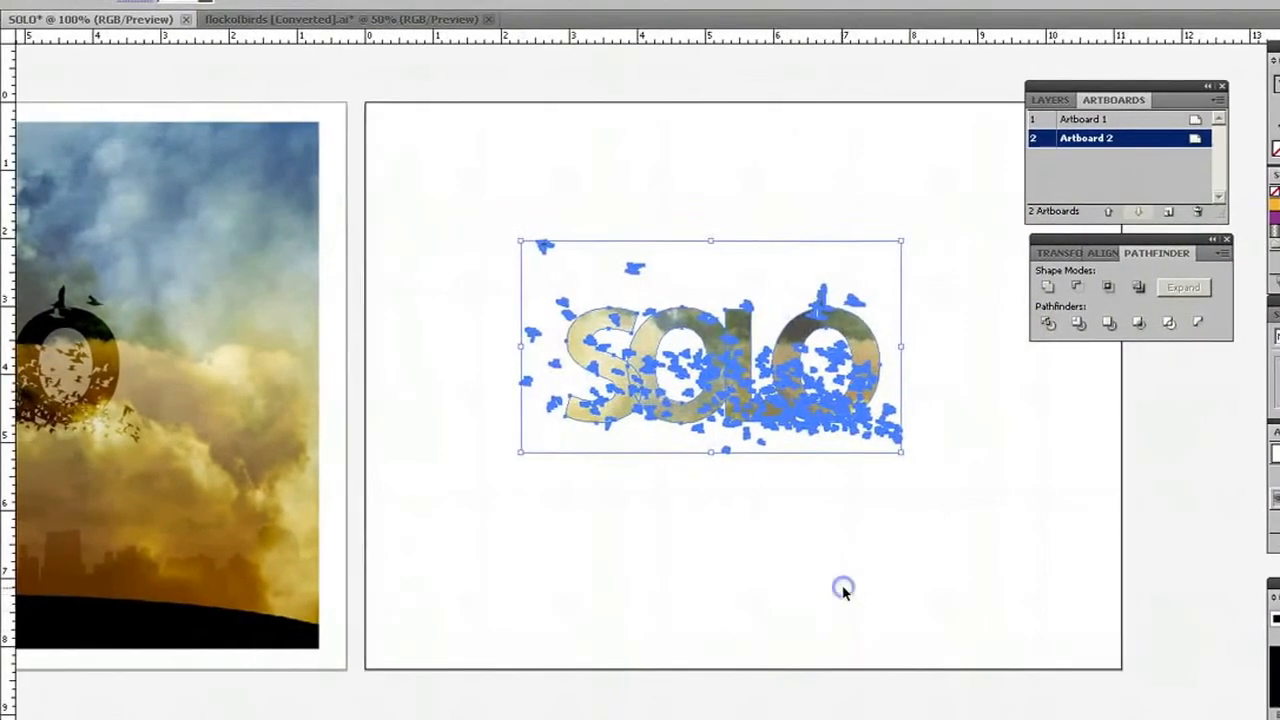
Isolate the clipped SOLO group on Artboard 2 and scale the sky photo inside it down to about 6.37 by 4.78 in.
left_click(843, 590)
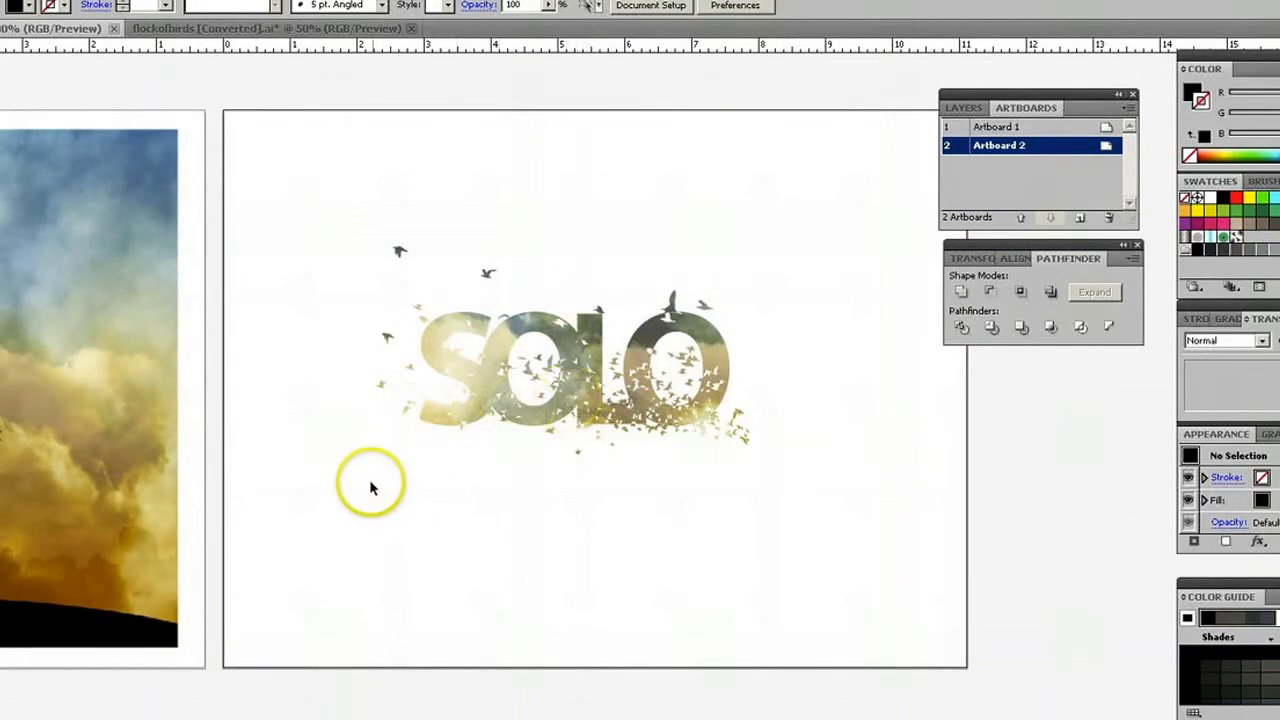
double_click(588, 391)
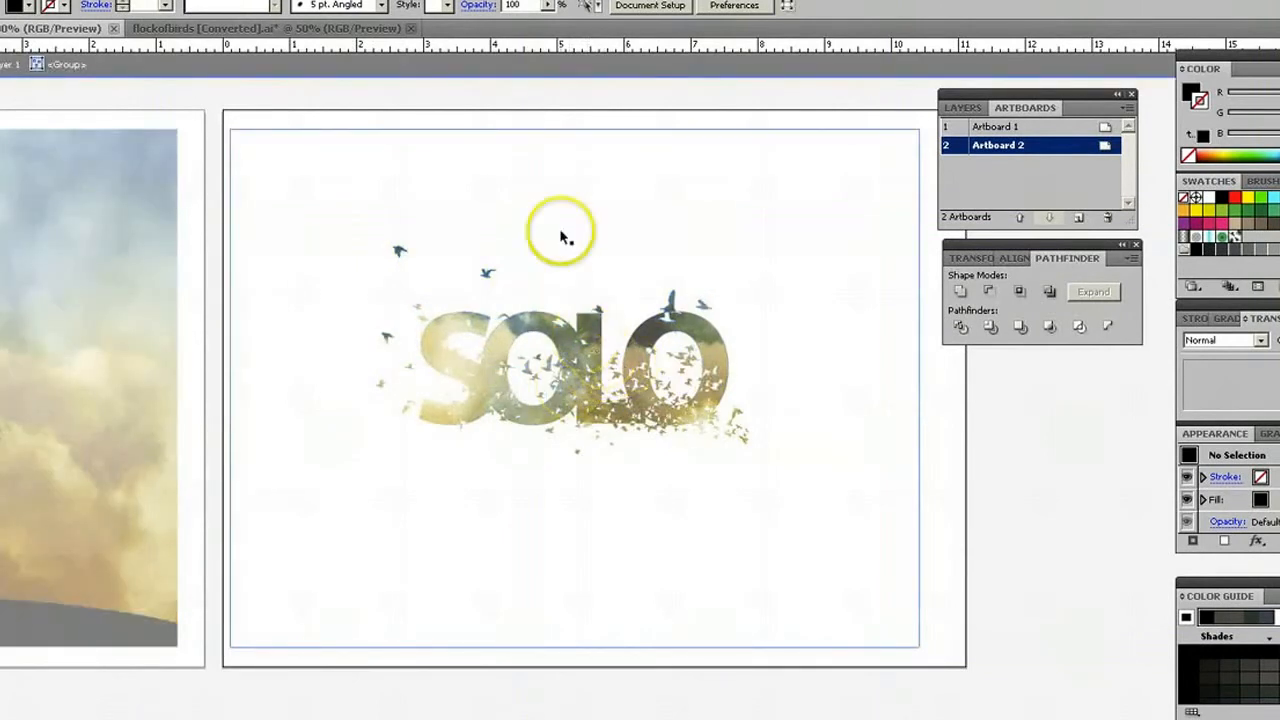
left_click(569, 158)
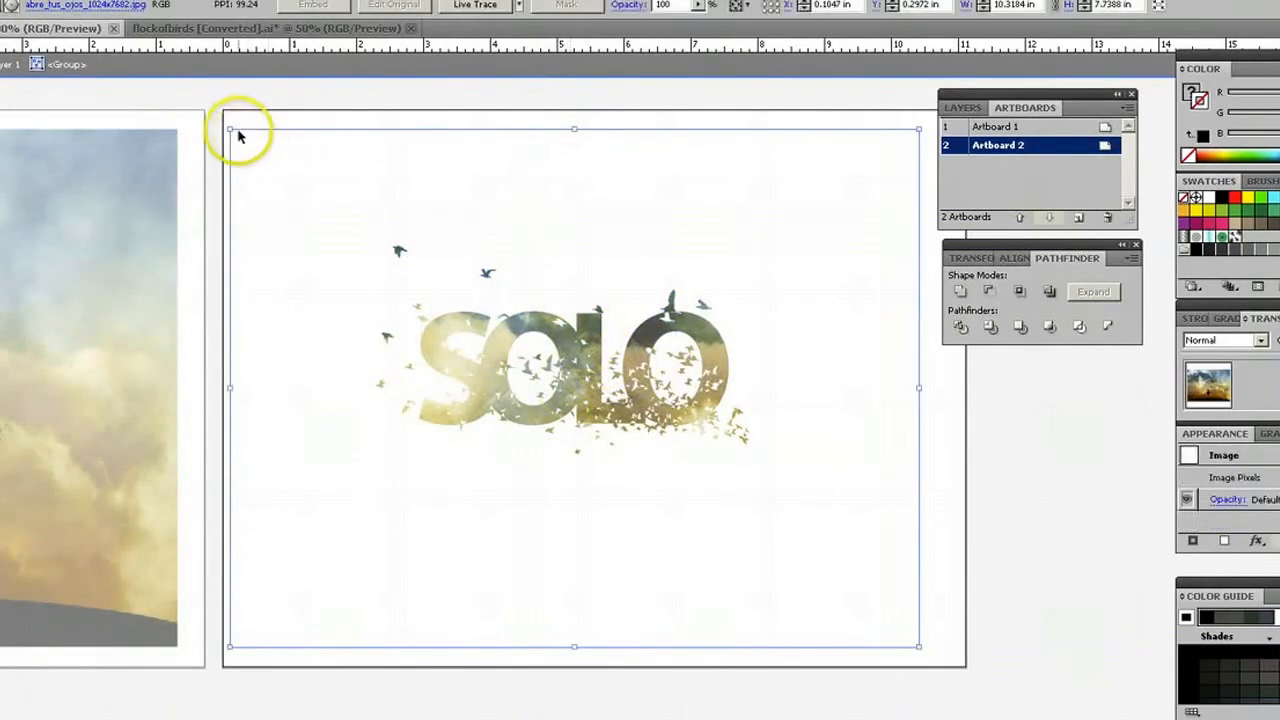
left_click_drag(230, 130, 342, 216)
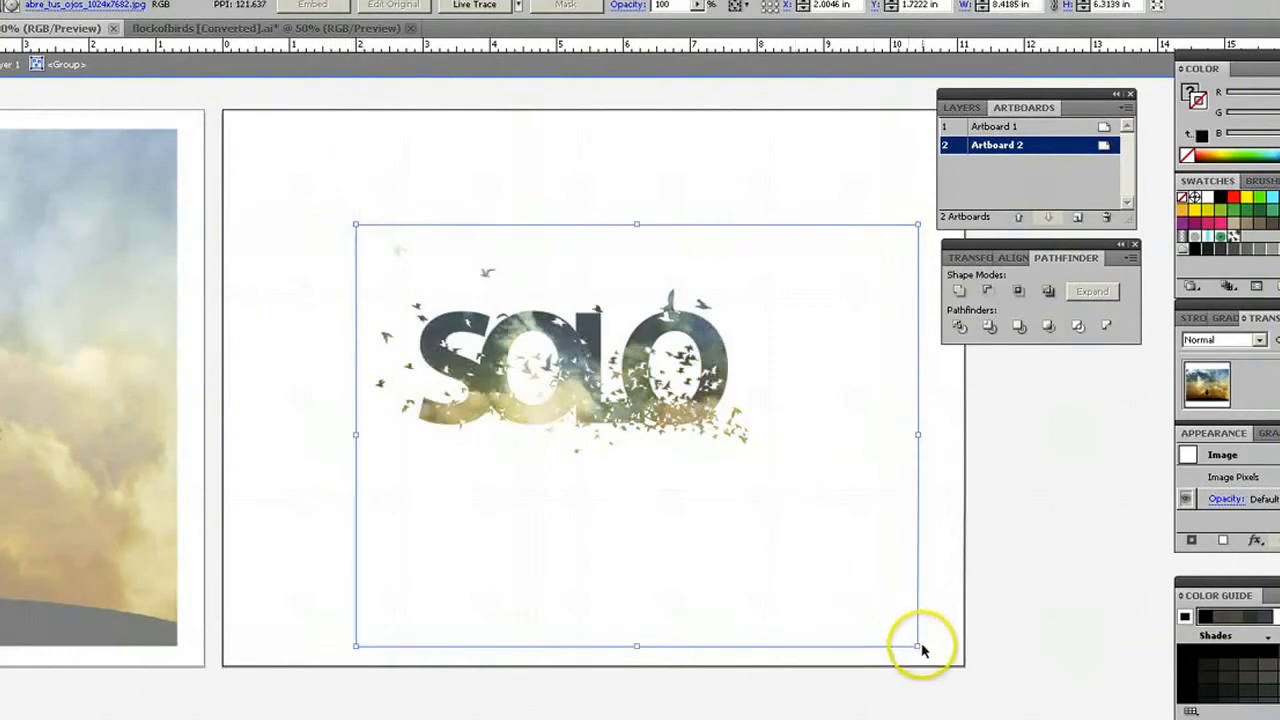
left_click_drag(918, 644, 781, 543)
Reposition the photo inside the clip group so the boy's silhouette falls within the letter L, and exit isolation mode.
left_click_drag(737, 480, 748, 449)
left_click(633, 471)
left_click_drag(651, 474, 690, 445)
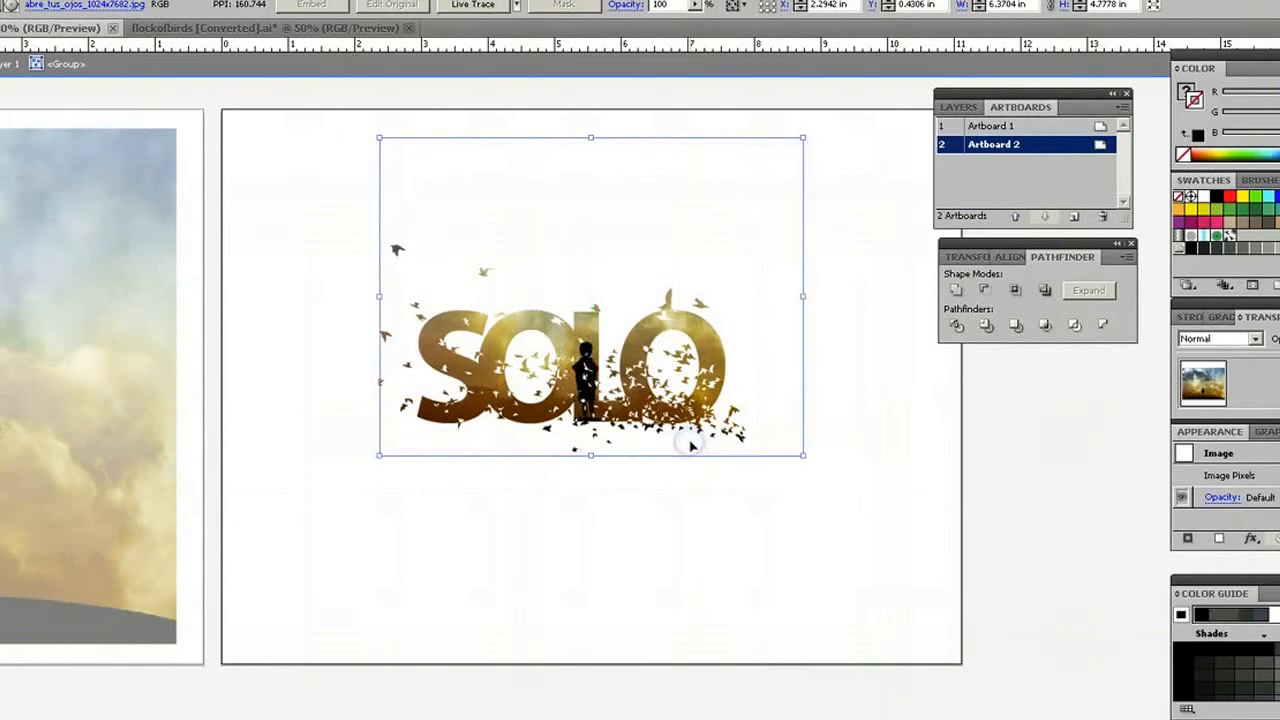
left_click(540, 543)
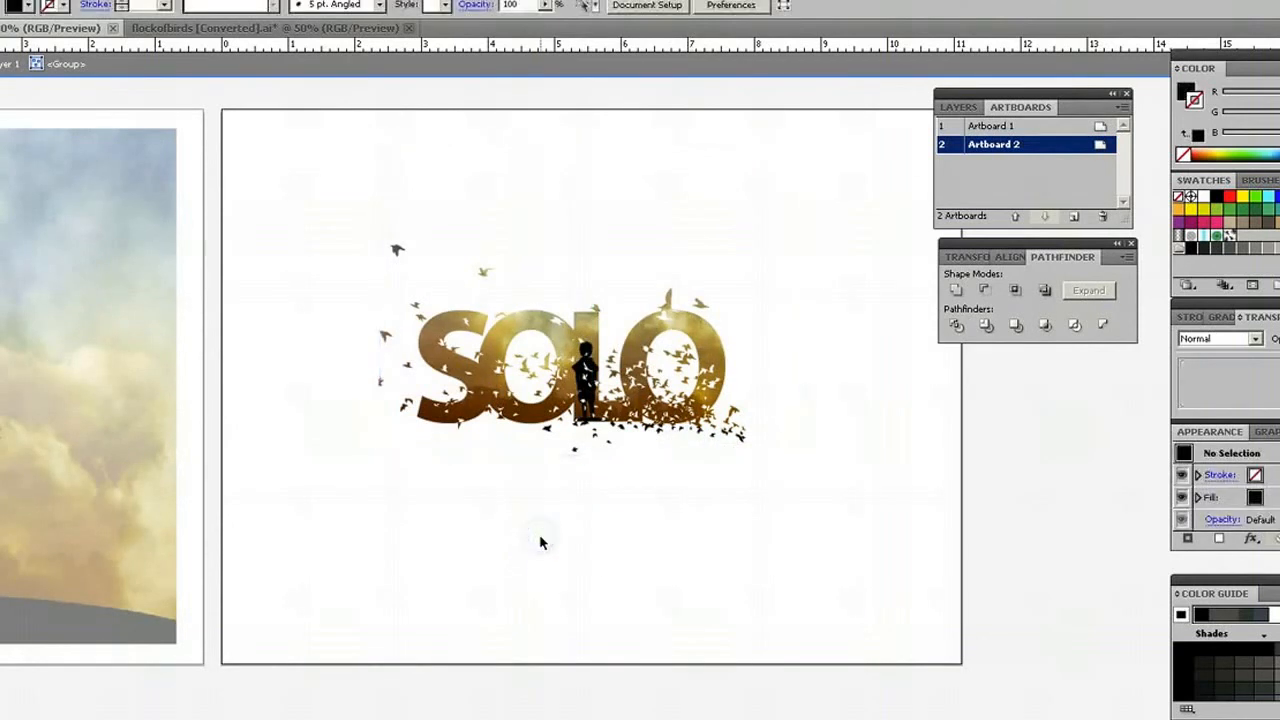
double_click(327, 555)
Enlarge the clipped SOLO group to about 7.86 by 4.37 in, place it near the middle of Artboard 2 and deselect it.
left_click_drag(779, 235, 336, 512)
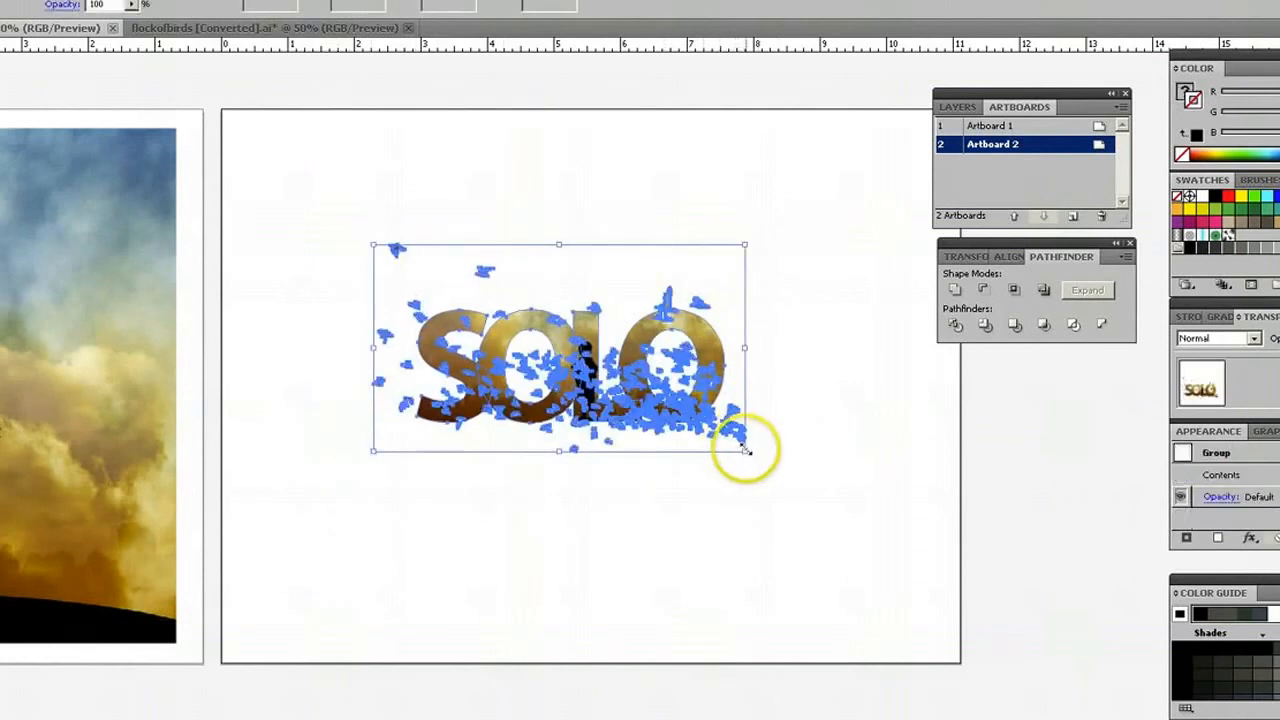
left_click_drag(745, 451, 868, 604)
mouse_move(620, 425)
left_mouse_down()
mouse_move(590, 418)
mouse_move(608, 405)
left_mouse_up()
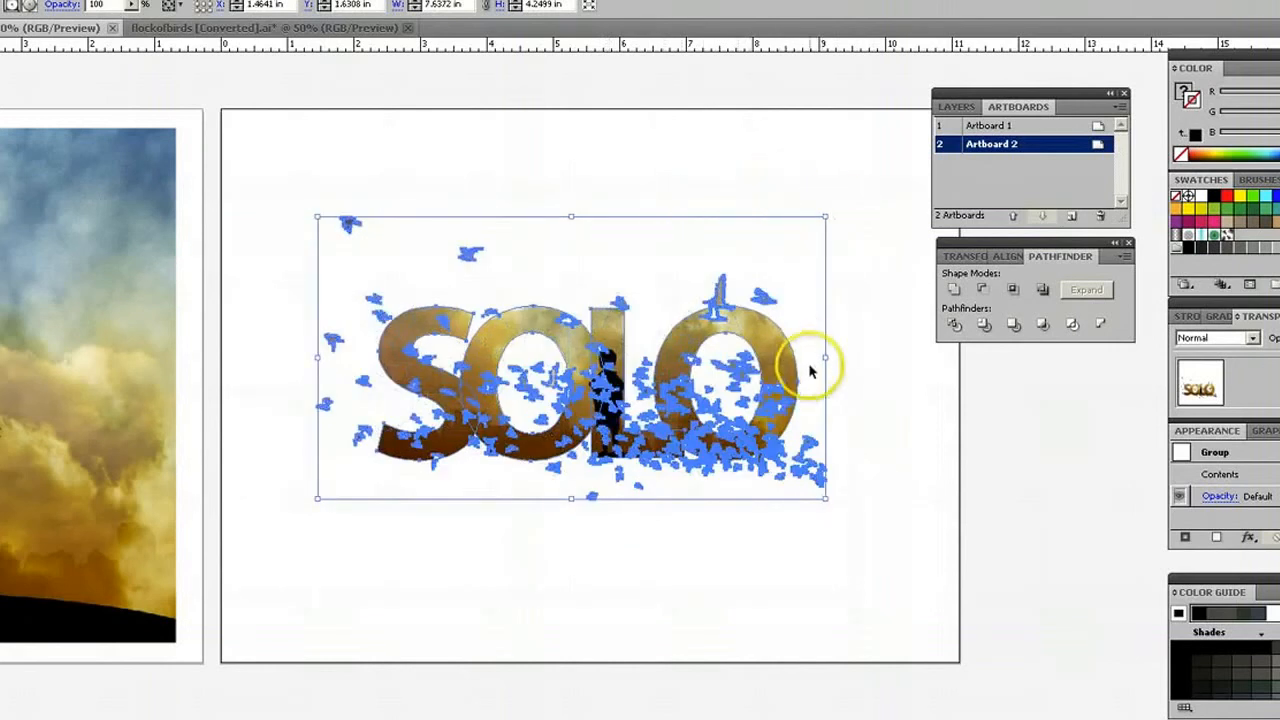
left_click_drag(825, 356, 834, 357)
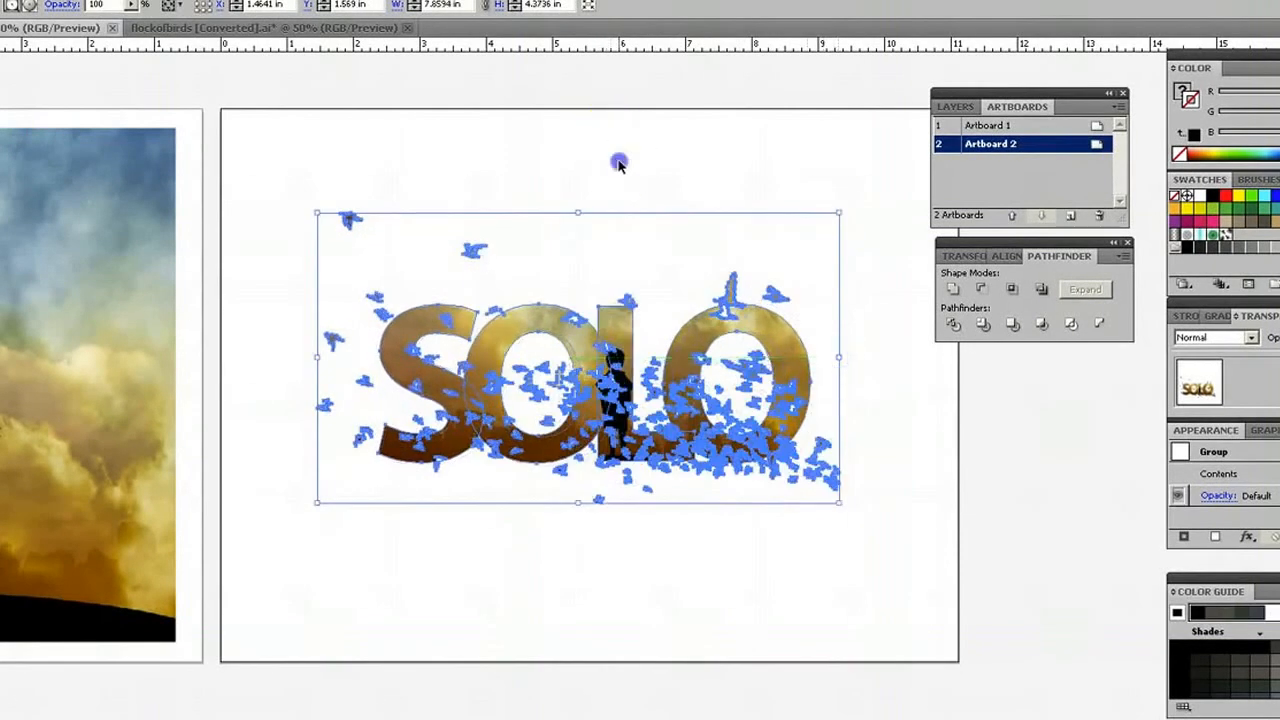
left_click(617, 164)
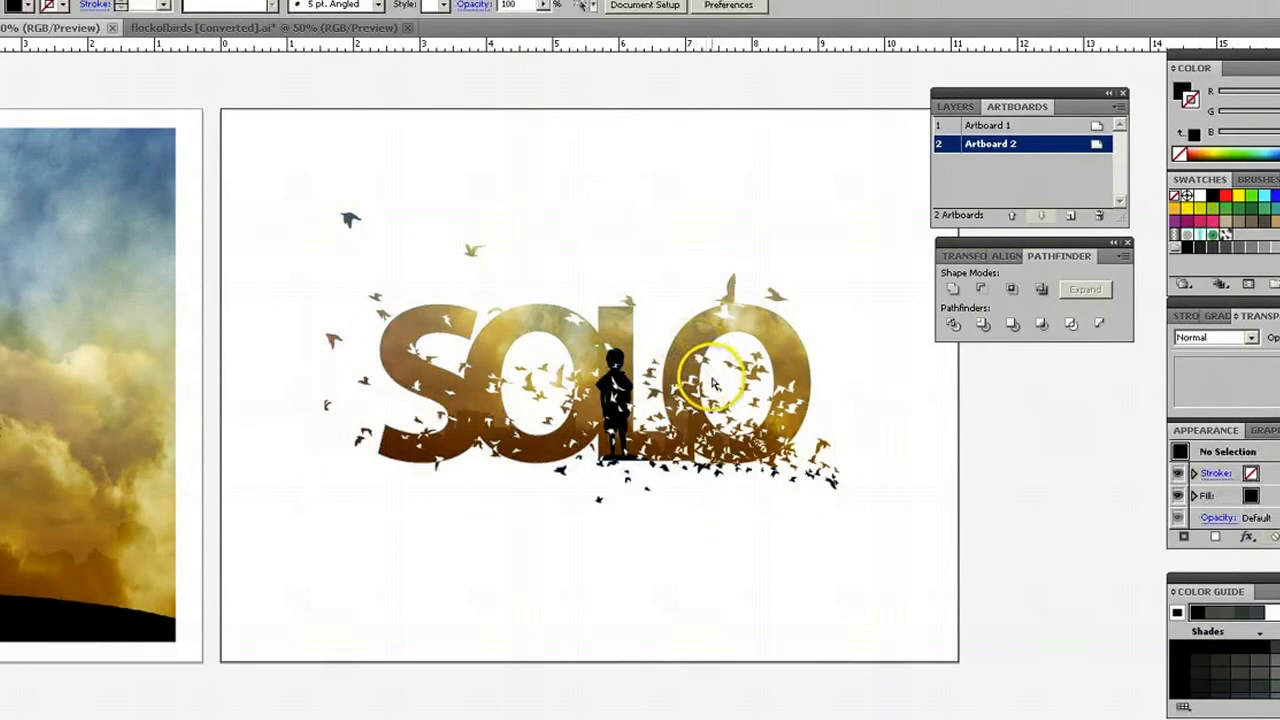
key("ctrl+minus")
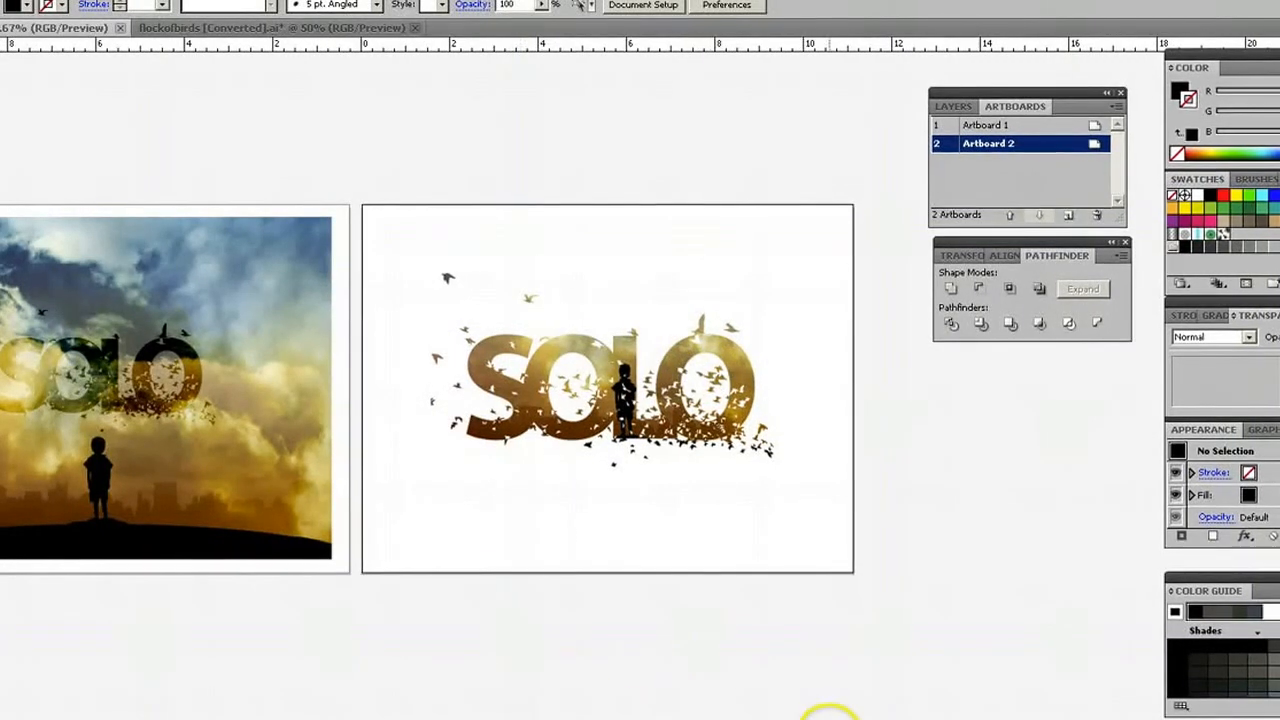
scroll(607, 388, "left", 3)
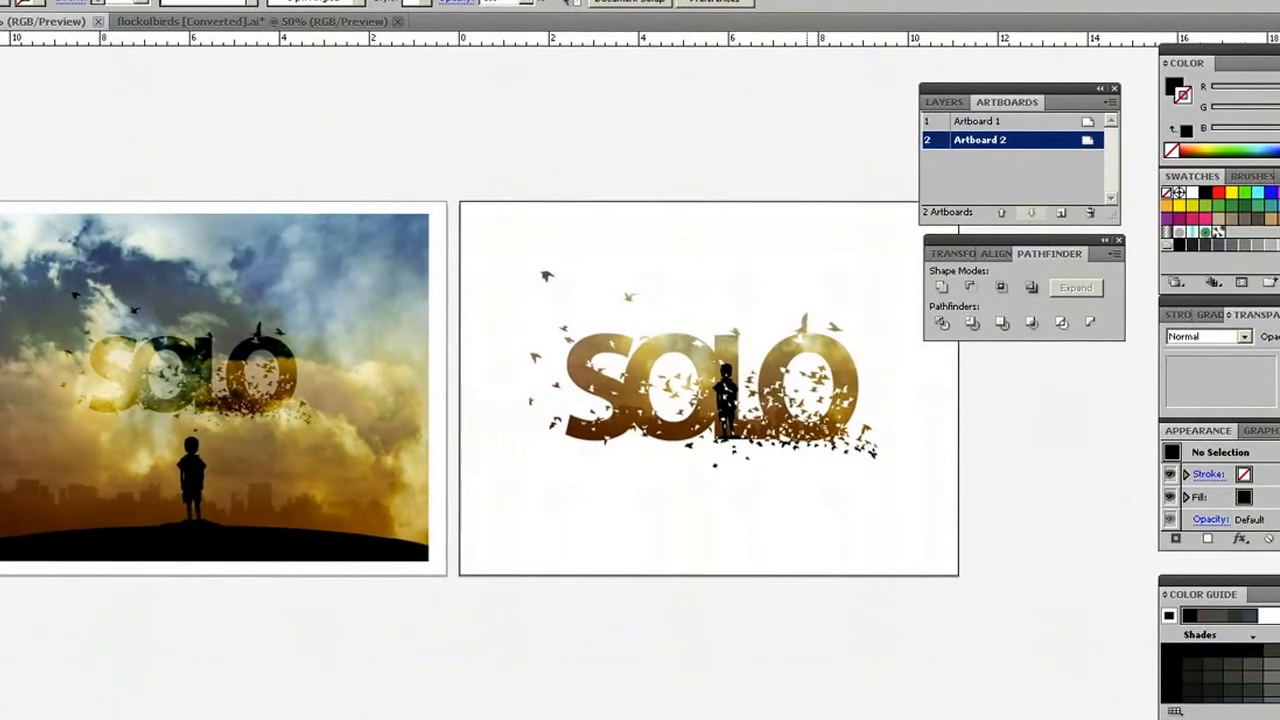